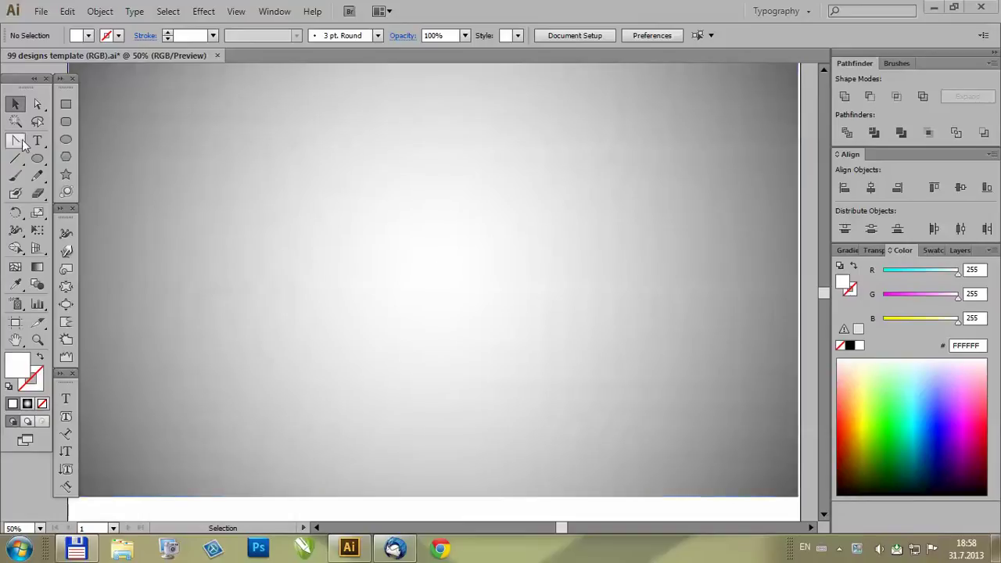
Select the Pen Tool and place the first anchor right of the background's centre.
{"action": "left_click_drag", "start_coordinate": [15, 140], "coordinate": [39, 113]}
{"action": "mouse_move", "coordinate": [34, 106]}
{"action": "left_mouse_down"}
{"action": "mouse_move", "coordinate": [69, 108]}
{"action": "mouse_move", "coordinate": [42, 108]}
{"action": "left_mouse_up"}
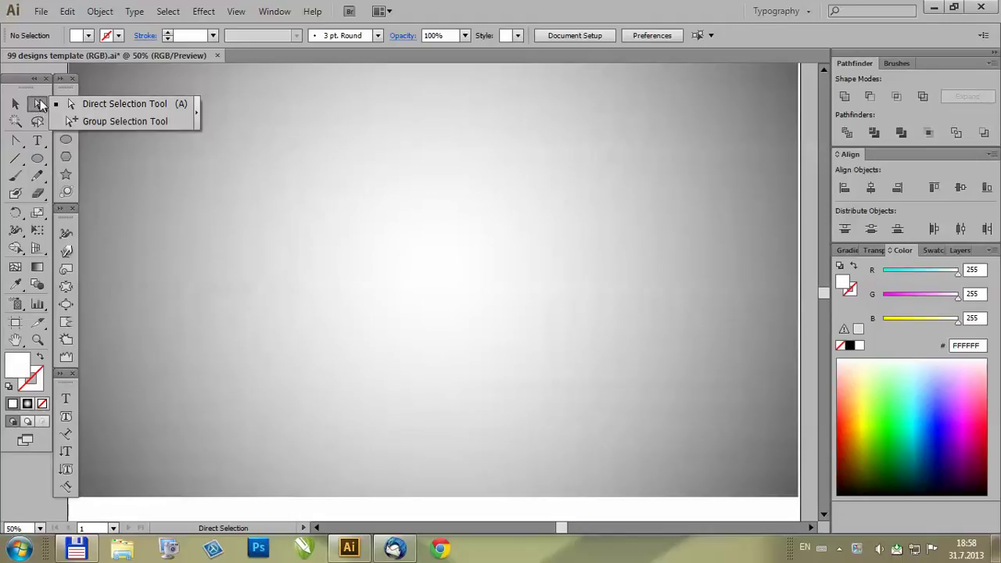
{"action": "left_click_drag", "start_coordinate": [41, 105], "coordinate": [41, 104]}
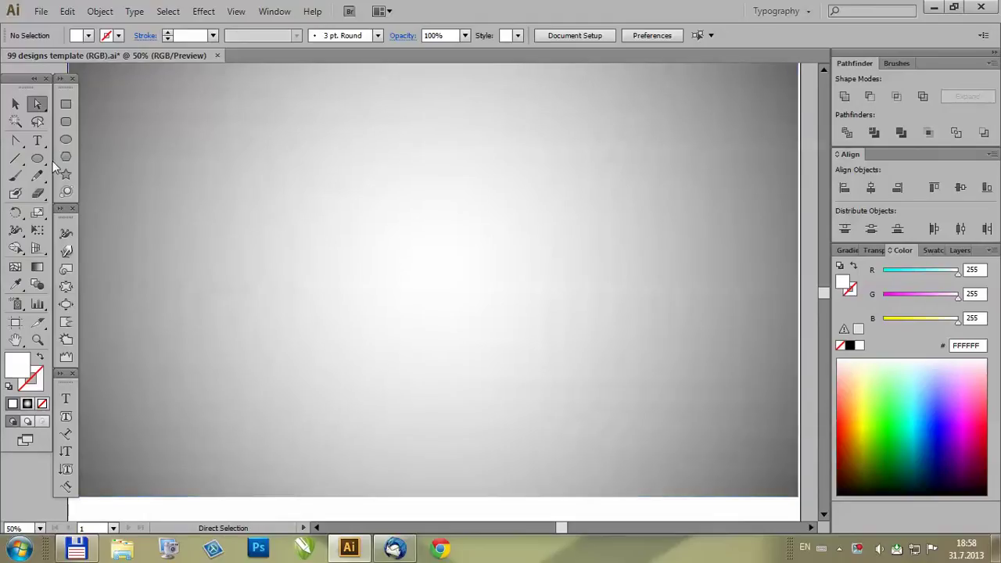
{"action": "left_click", "coordinate": [16, 140]}
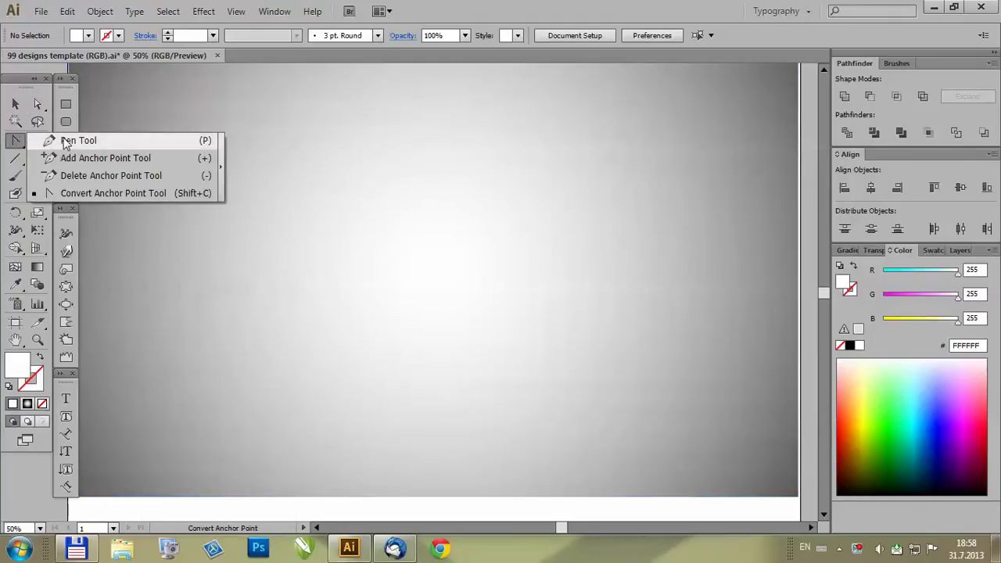
{"action": "left_click", "coordinate": [66, 142]}
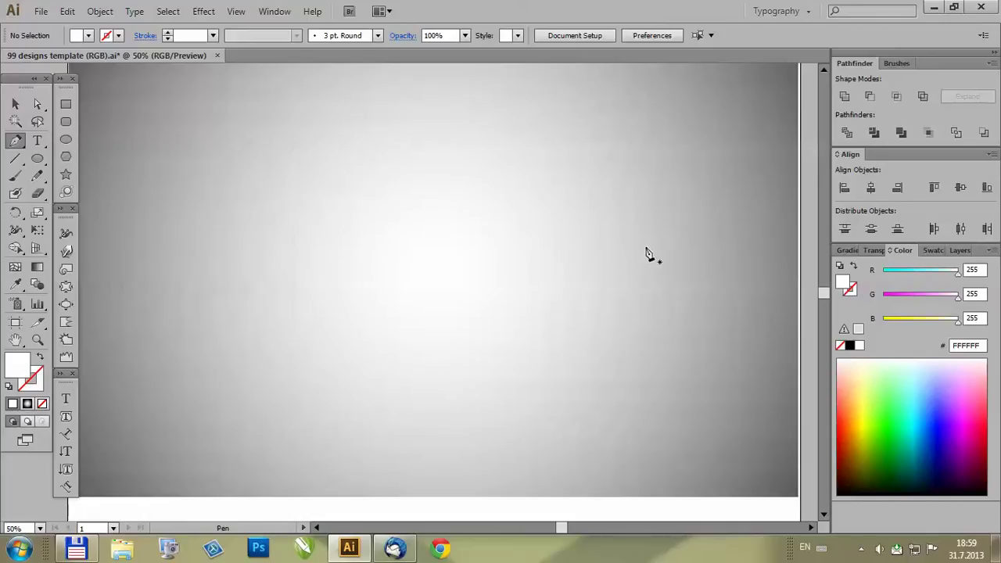
{"action": "left_click", "coordinate": [707, 268]}
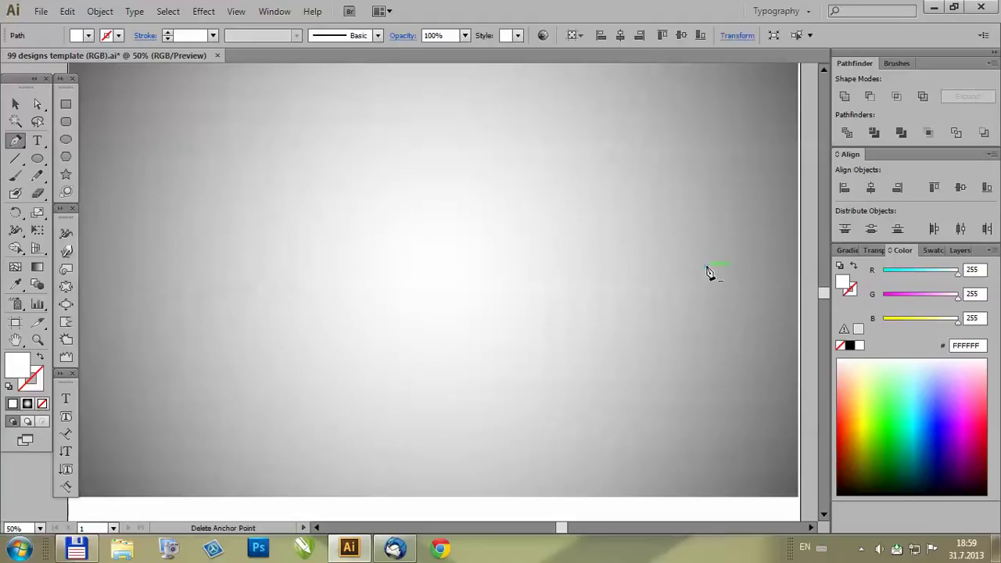
Draw the ear base and pointed ear tip, then bring the outline back down.
{"action": "left_click", "coordinate": [652, 275]}
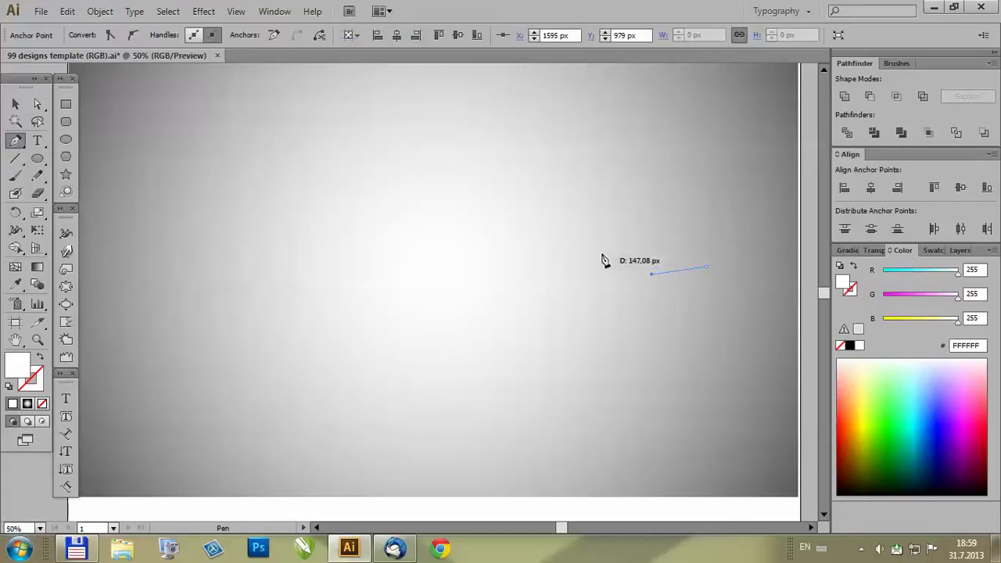
{"action": "left_click", "coordinate": [544, 250]}
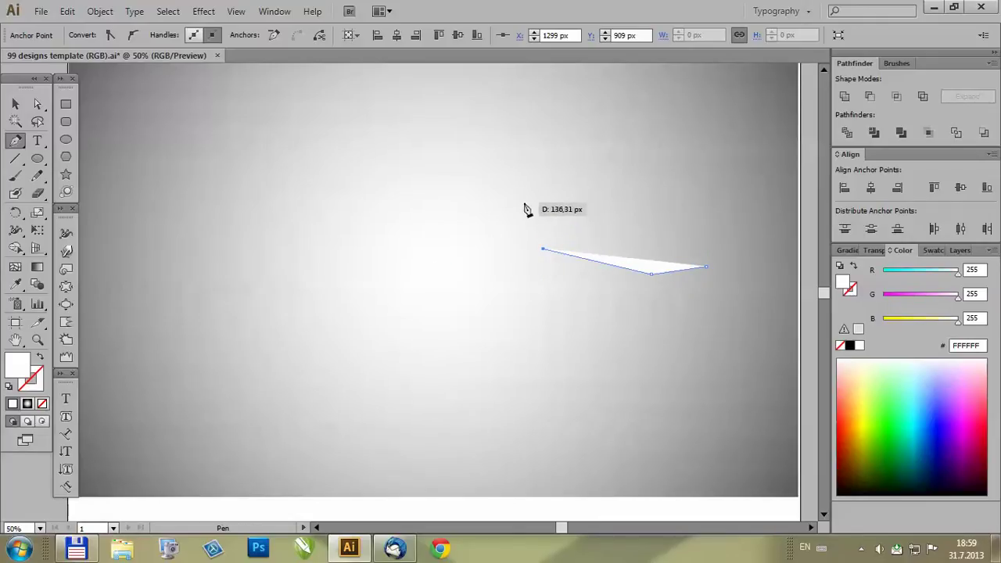
{"action": "left_click", "coordinate": [499, 193]}
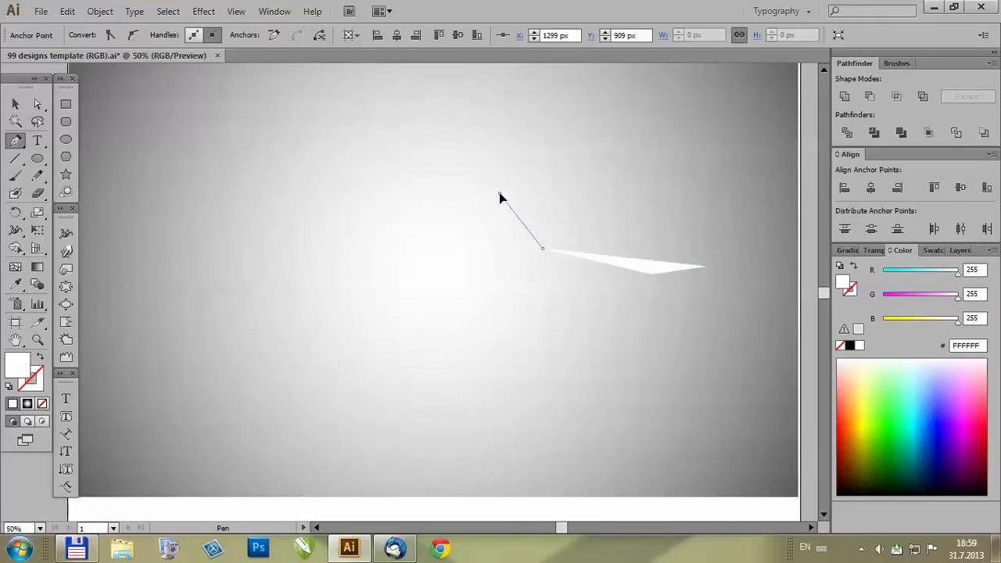
{"action": "left_click", "coordinate": [491, 274]}
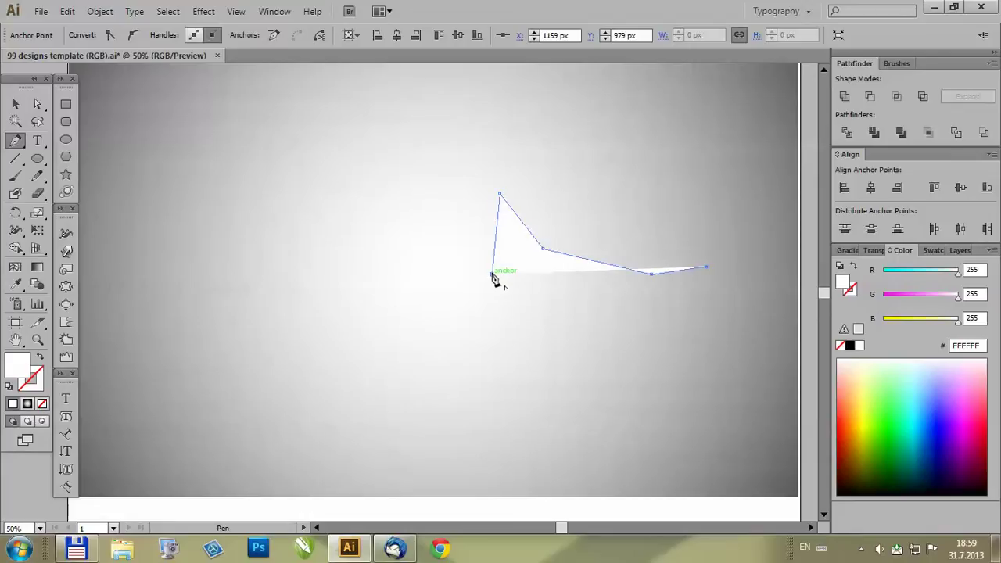
{"action": "scroll", "coordinate": [482, 290], "scroll_direction": "down", "scroll_amount": 3}
{"action": "scroll", "coordinate": [486, 296], "scroll_direction": "up", "scroll_amount": 3}
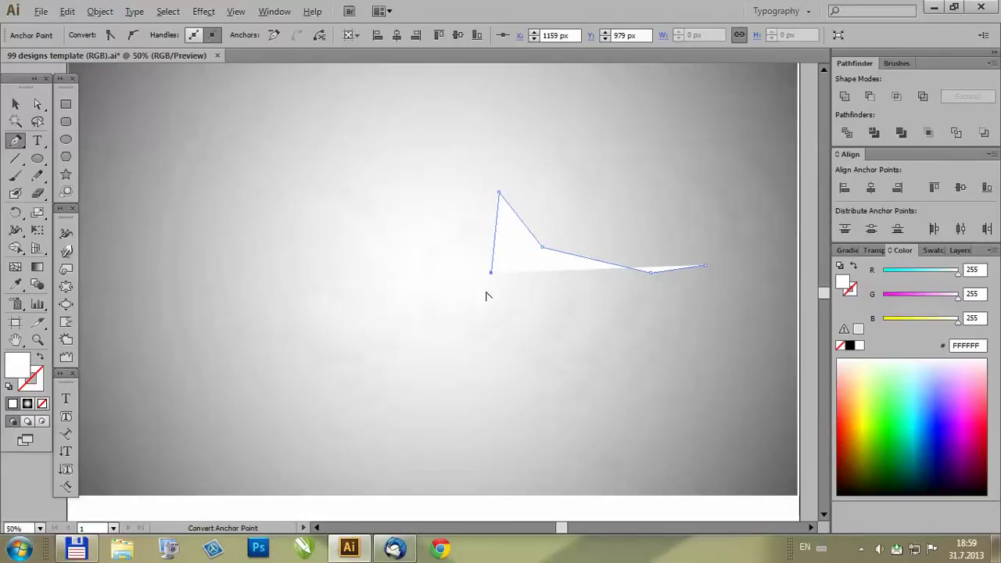
{"action": "key", "text": "alt"}
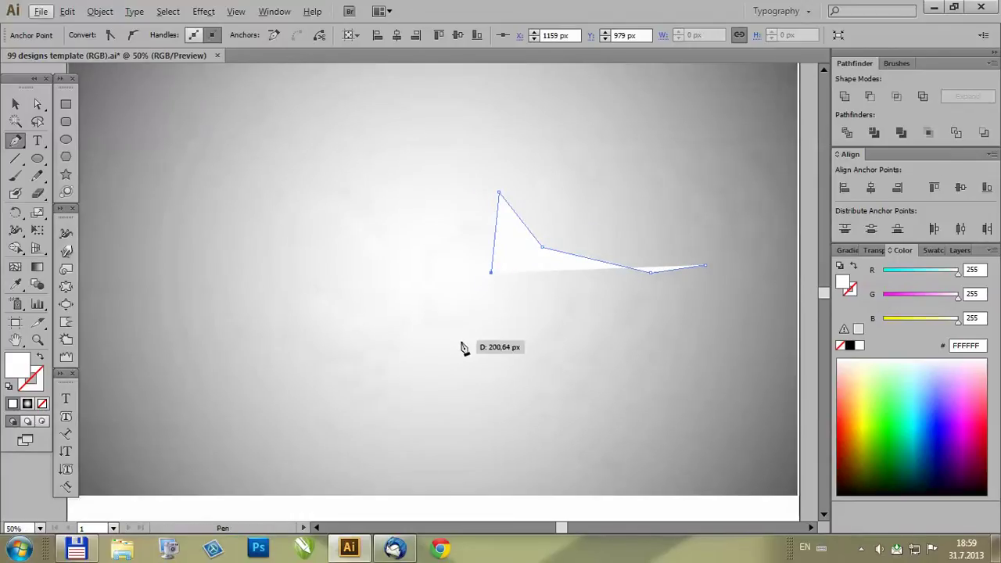
Continue the outline down the left with jagged fur spikes to the chest, then back up toward the jaw.
{"action": "left_click", "coordinate": [435, 393]}
{"action": "scroll", "coordinate": [427, 317], "scroll_direction": "down", "scroll_amount": 1}
{"action": "scroll", "coordinate": [434, 391], "scroll_direction": "up", "scroll_amount": 1}
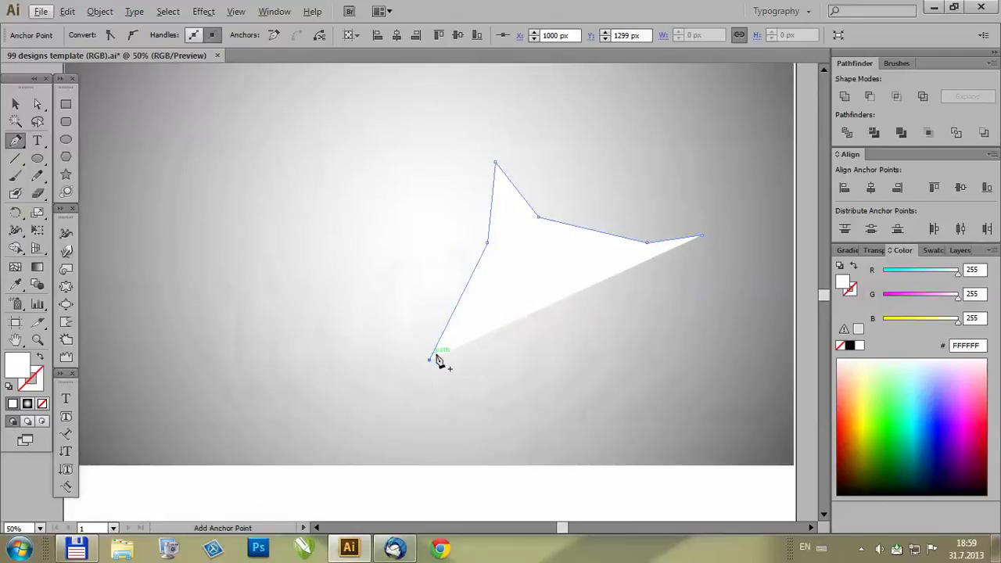
{"action": "left_click", "coordinate": [450, 329]}
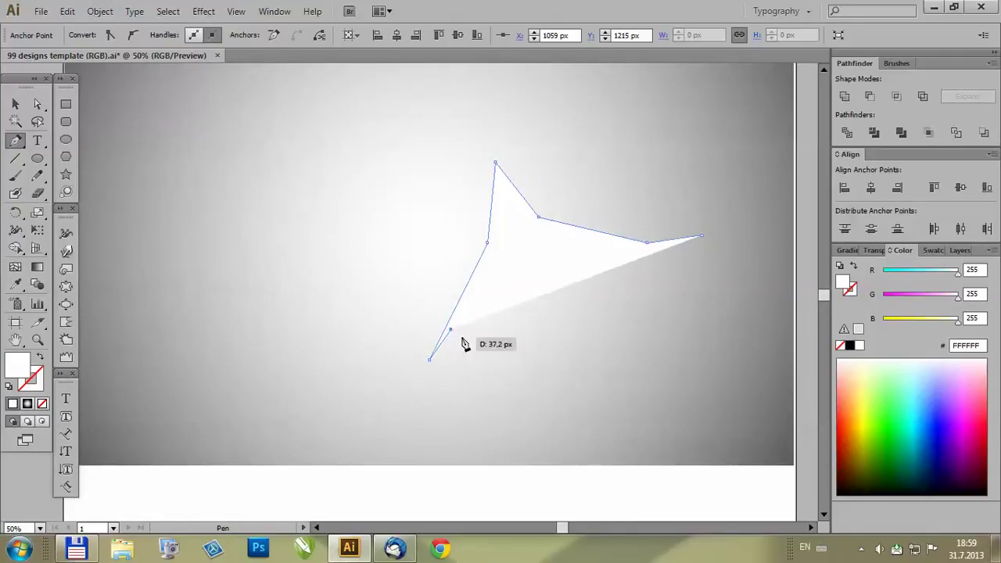
{"action": "left_click", "coordinate": [435, 425]}
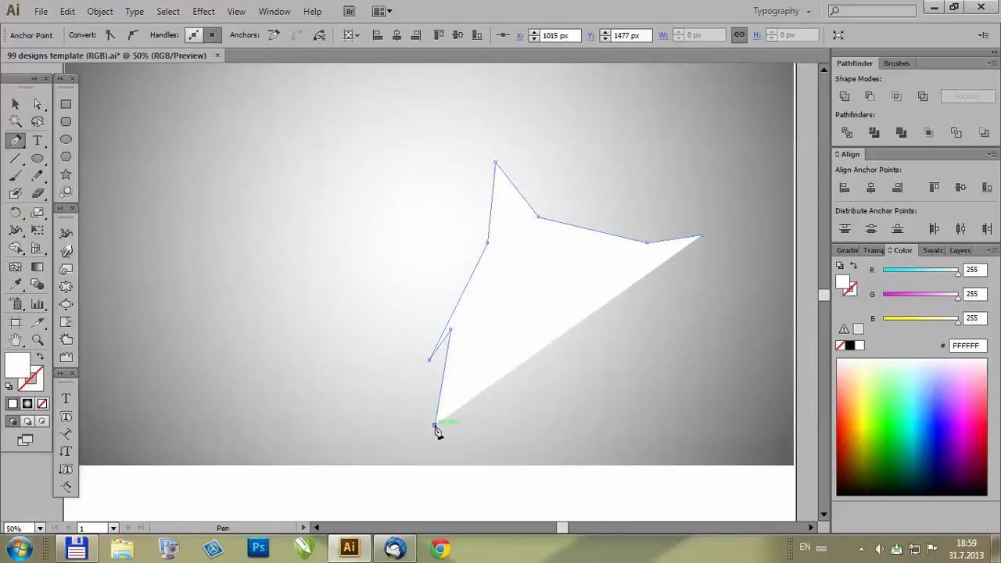
{"action": "left_click", "coordinate": [455, 384]}
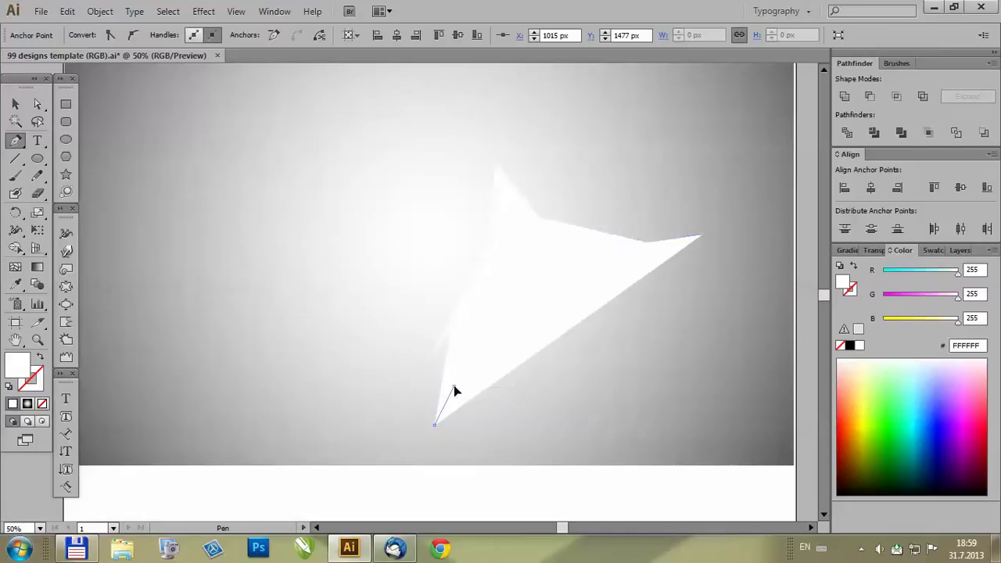
{"action": "scroll", "coordinate": [459, 357], "scroll_direction": "down", "scroll_amount": 2, "text": "alt"}
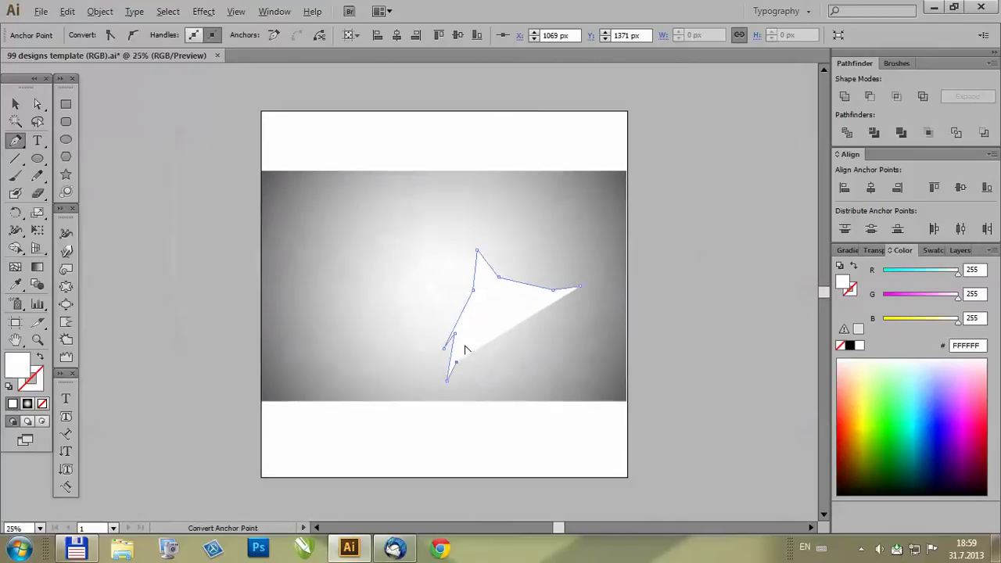
{"action": "scroll", "coordinate": [464, 384], "scroll_direction": "up", "scroll_amount": 2, "text": "alt"}
{"action": "left_click_drag", "start_coordinate": [460, 431], "coordinate": [463, 379]}
{"action": "left_click", "coordinate": [513, 449]}
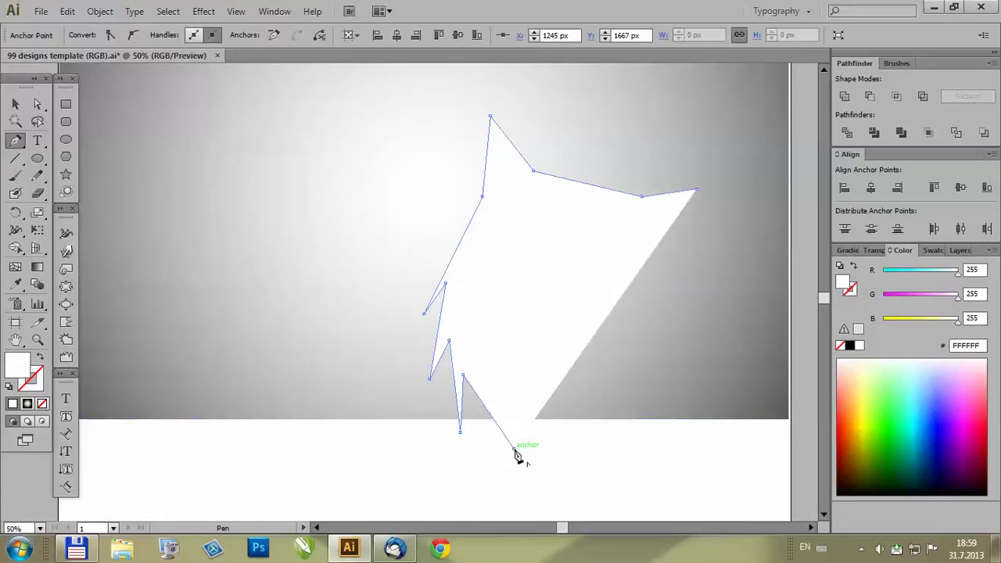
{"action": "left_click_drag", "start_coordinate": [513, 448], "coordinate": [565, 286]}
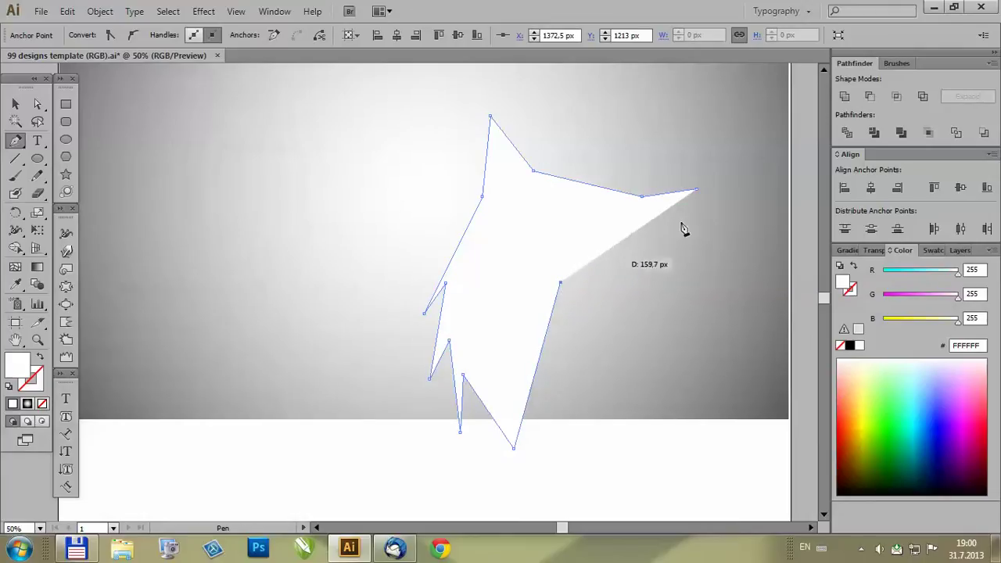
Add jagged fur points under the jaw and run the lower jaw out to the snout.
{"action": "left_click", "coordinate": [571, 294]}
{"action": "left_click", "coordinate": [573, 264]}
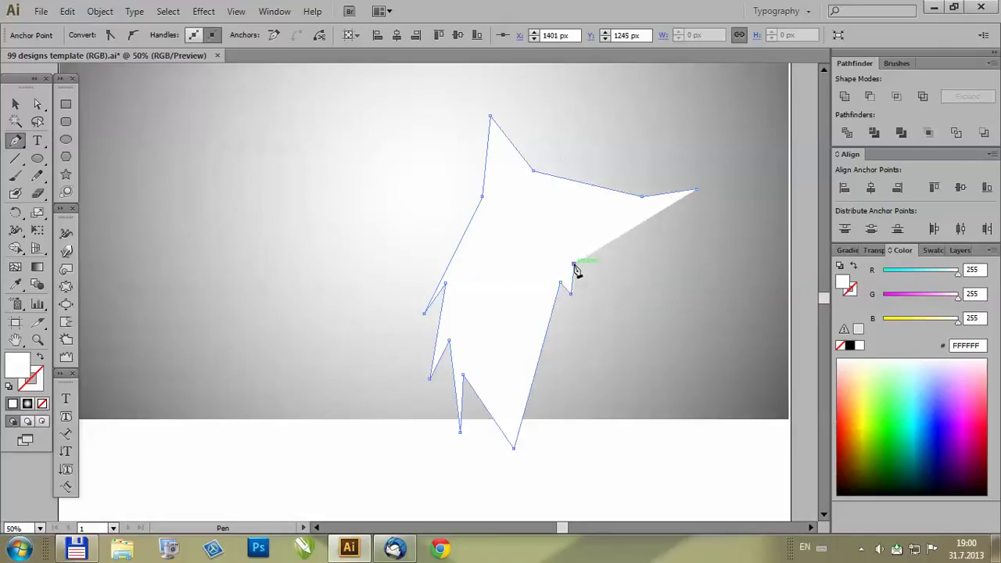
{"action": "left_click", "coordinate": [578, 281]}
{"action": "left_click", "coordinate": [583, 259]}
{"action": "left_click", "coordinate": [696, 247]}
{"action": "left_click", "coordinate": [696, 222]}
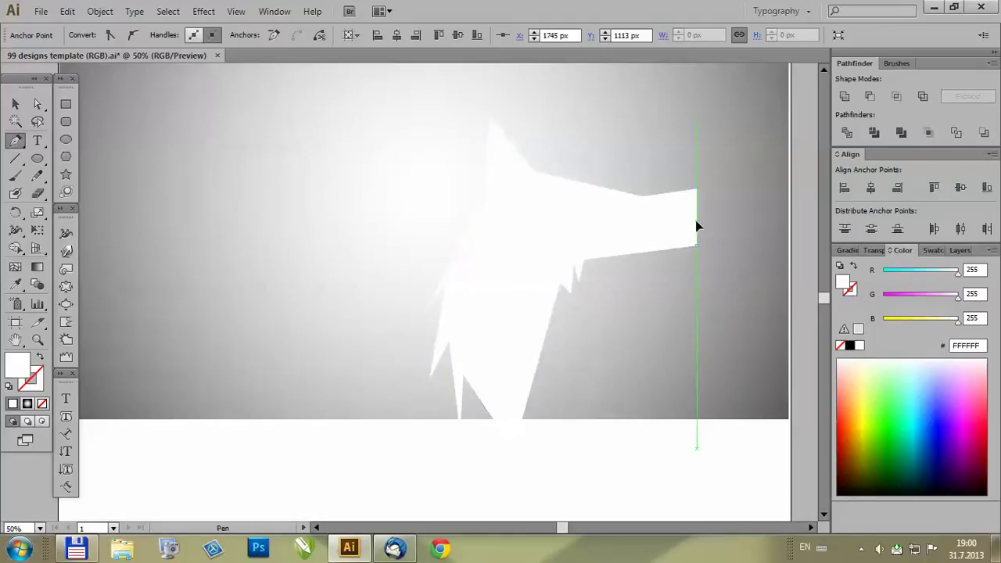
{"action": "left_click", "coordinate": [688, 235]}
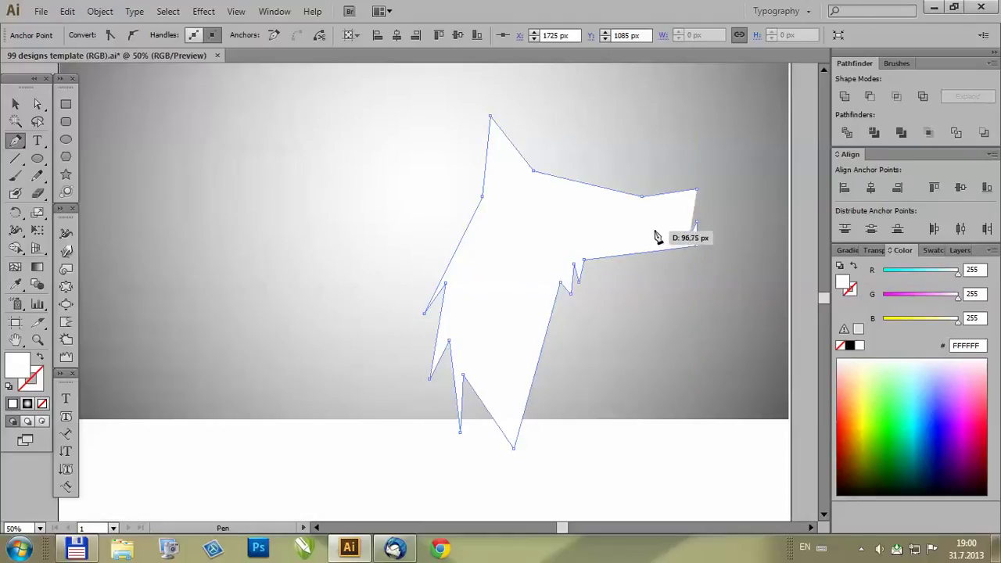
Cut the open-mouth notch, draw the upper jaw and close the outline at the snout top.
{"action": "left_click", "coordinate": [655, 226]}
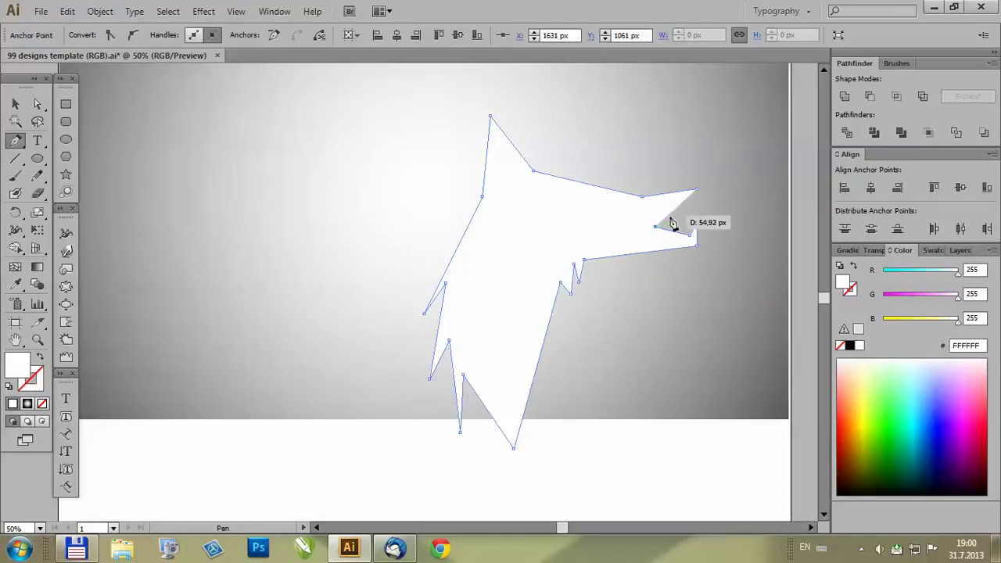
{"action": "left_click", "coordinate": [654, 218]}
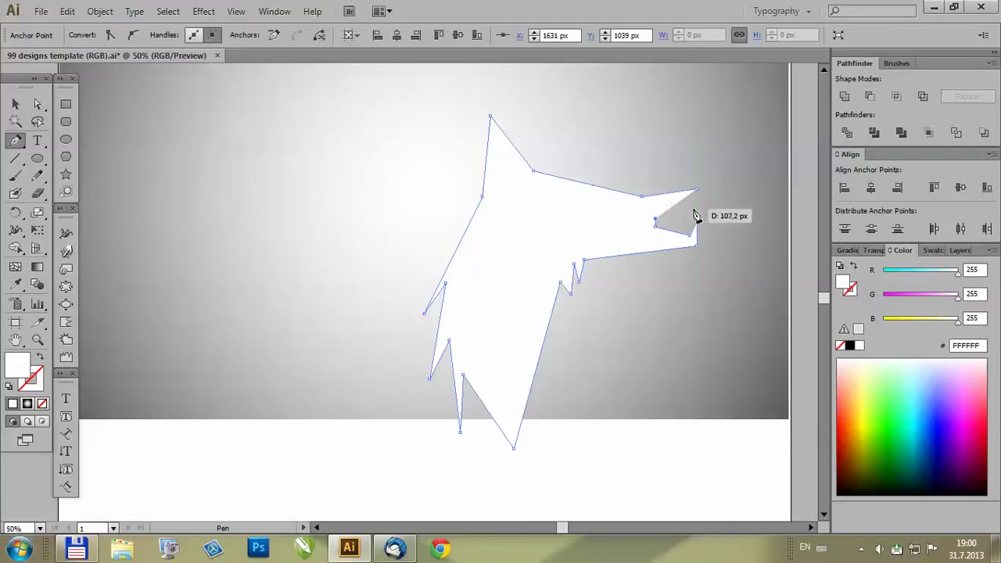
{"action": "left_click", "coordinate": [694, 206]}
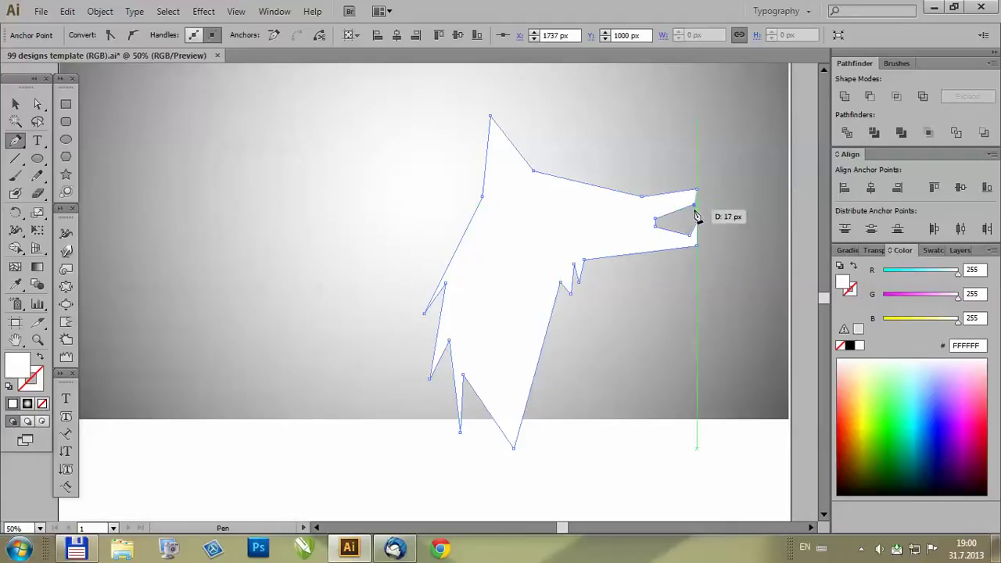
{"action": "left_click", "coordinate": [706, 197]}
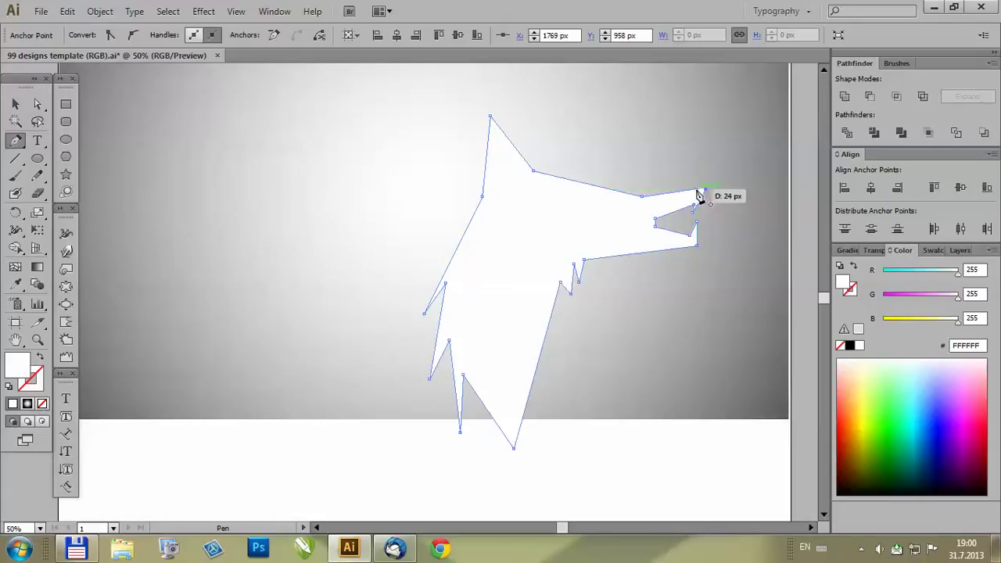
{"action": "scroll", "coordinate": [703, 195], "scroll_direction": "up", "scroll_amount": 3}
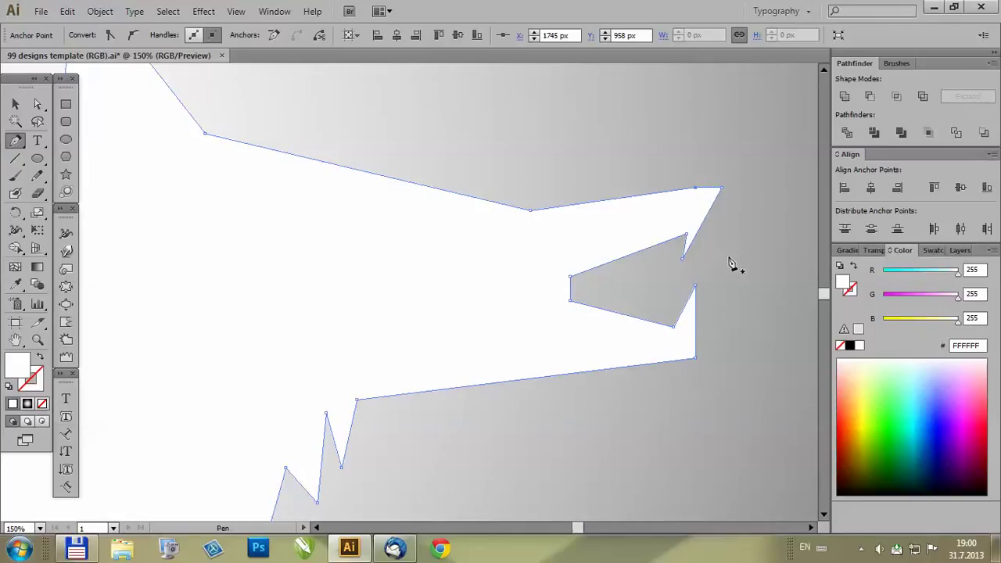
{"action": "scroll", "coordinate": [731, 263], "scroll_direction": "down", "scroll_amount": 3}
{"action": "scroll", "coordinate": [731, 263], "scroll_direction": "up", "scroll_amount": 2}
{"action": "key", "text": "v"}
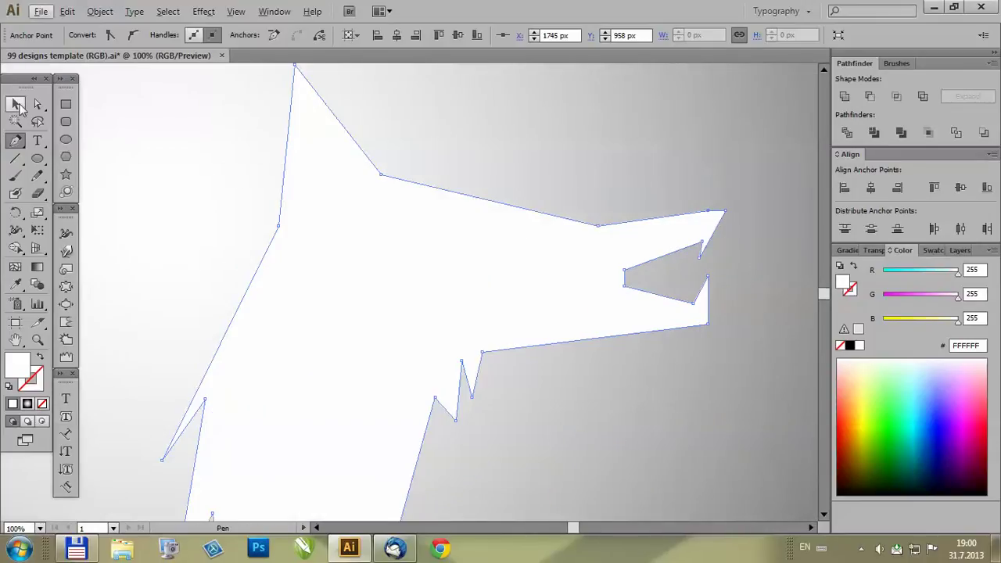
{"action": "key", "text": "ctrl+0"}
Drag the wolf-head shape up about 86 px and pick the Direct Selection tool.
{"action": "left_click_drag", "start_coordinate": [487, 242], "coordinate": [480, 175]}
{"action": "scroll", "coordinate": [653, 263], "scroll_direction": "down", "scroll_amount": 1}
{"action": "scroll", "coordinate": [655, 270], "scroll_direction": "up", "scroll_amount": 3}
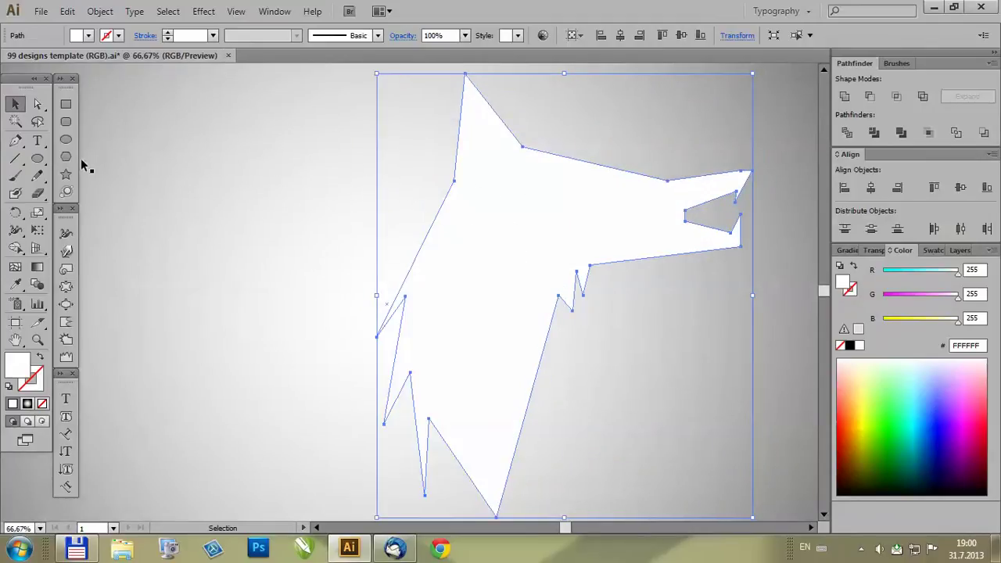
{"action": "left_click", "coordinate": [38, 104]}
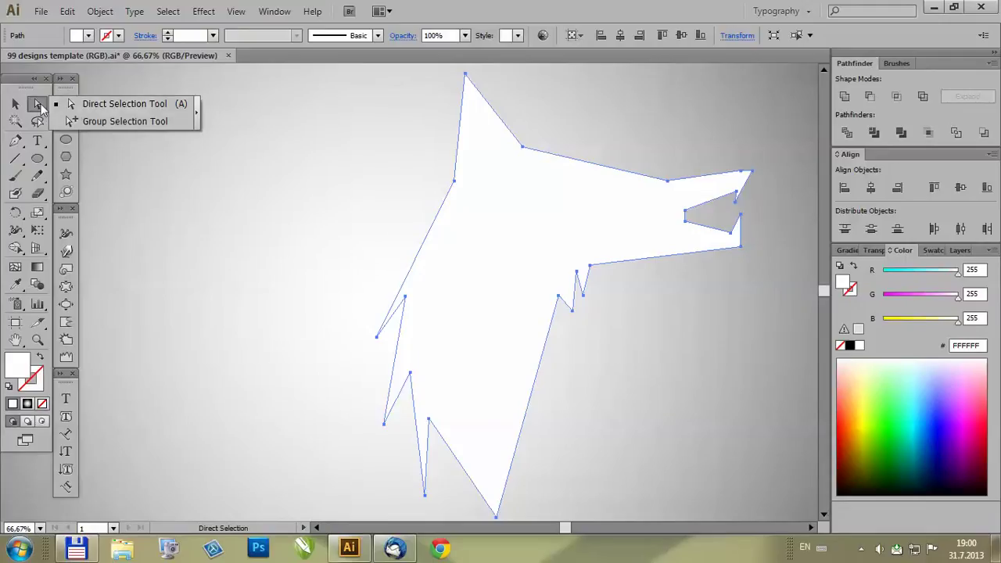
{"action": "left_click", "coordinate": [15, 139]}
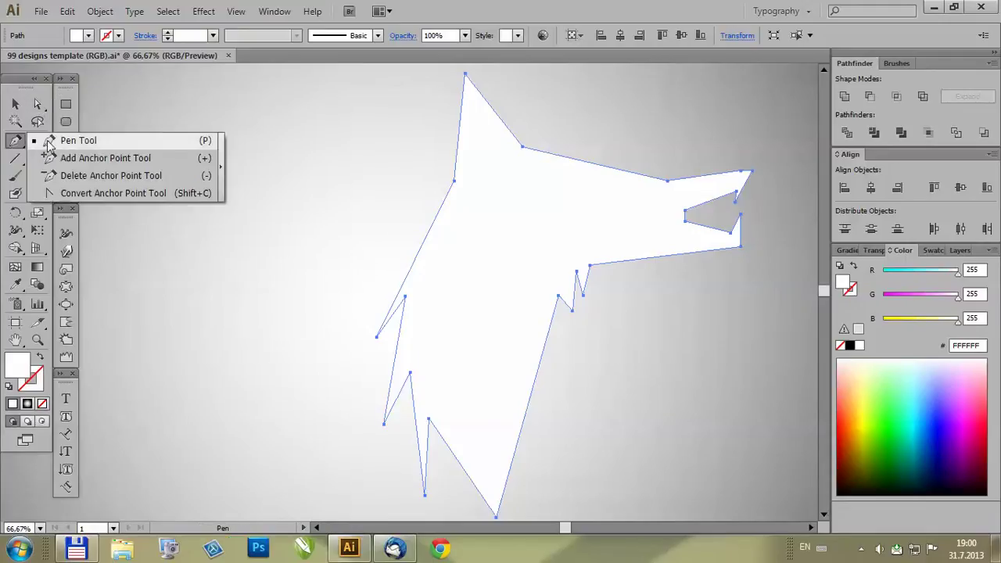
{"action": "left_click", "coordinate": [38, 105]}
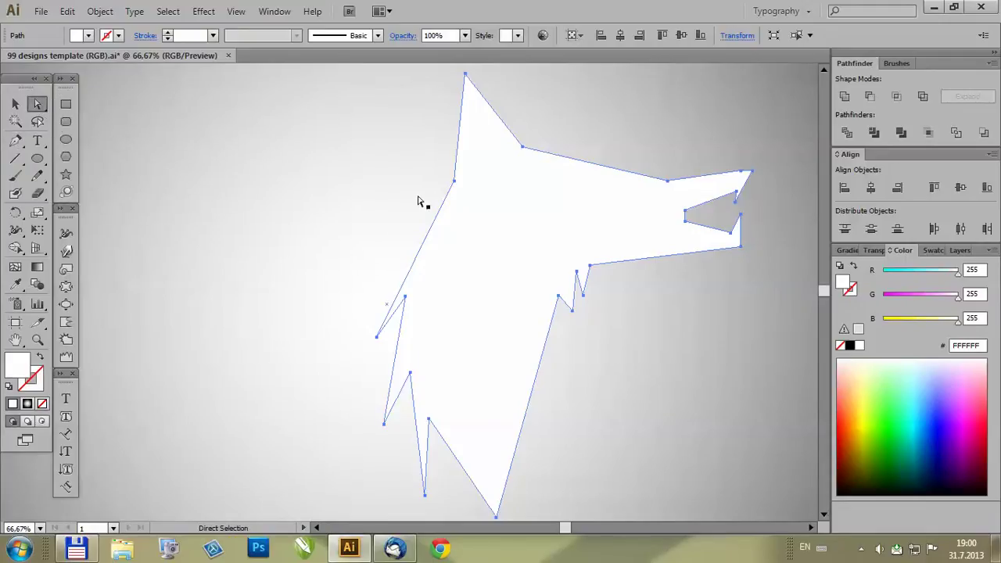
{"action": "scroll", "coordinate": [319, 183], "scroll_direction": "down", "scroll_amount": 1, "text": "alt"}
{"action": "scroll", "coordinate": [565, 208], "scroll_direction": "up", "scroll_amount": 1, "text": "alt"}
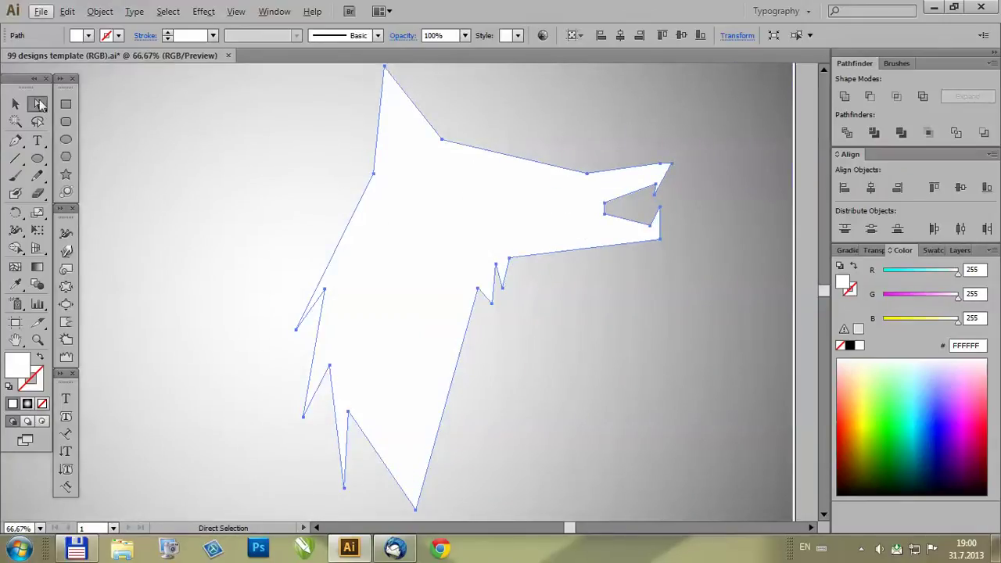
Pull the snout's top-edge point and the snout tip left to flatten and shorten the snout.
{"action": "left_click_drag", "start_coordinate": [37, 105], "coordinate": [69, 103]}
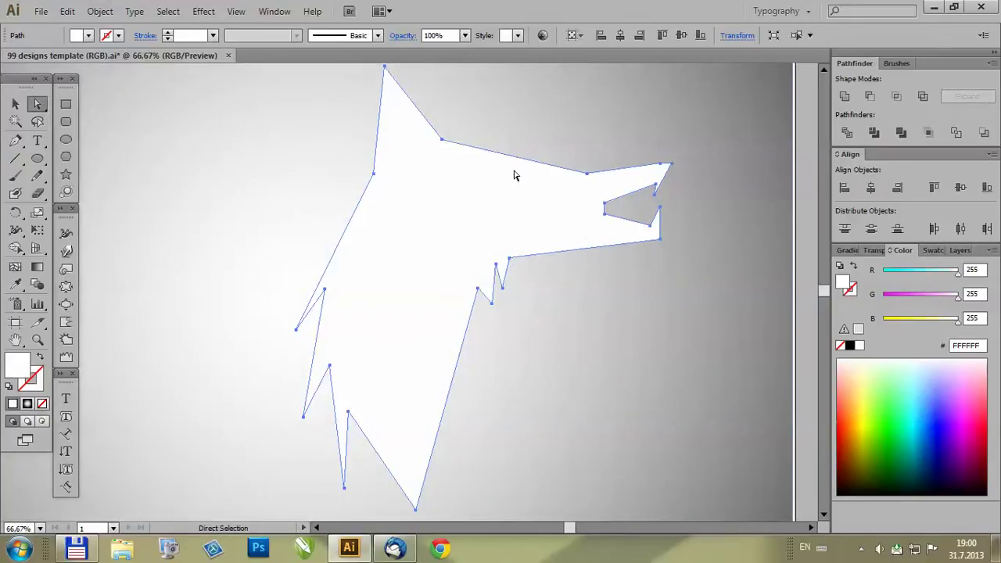
{"action": "left_click", "coordinate": [586, 176]}
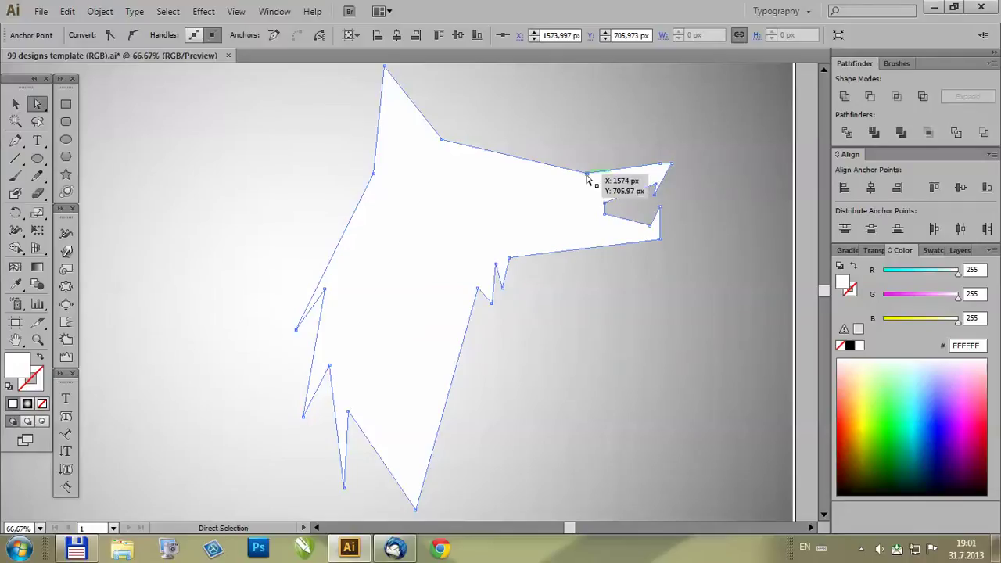
{"action": "left_click_drag", "start_coordinate": [586, 176], "coordinate": [549, 166]}
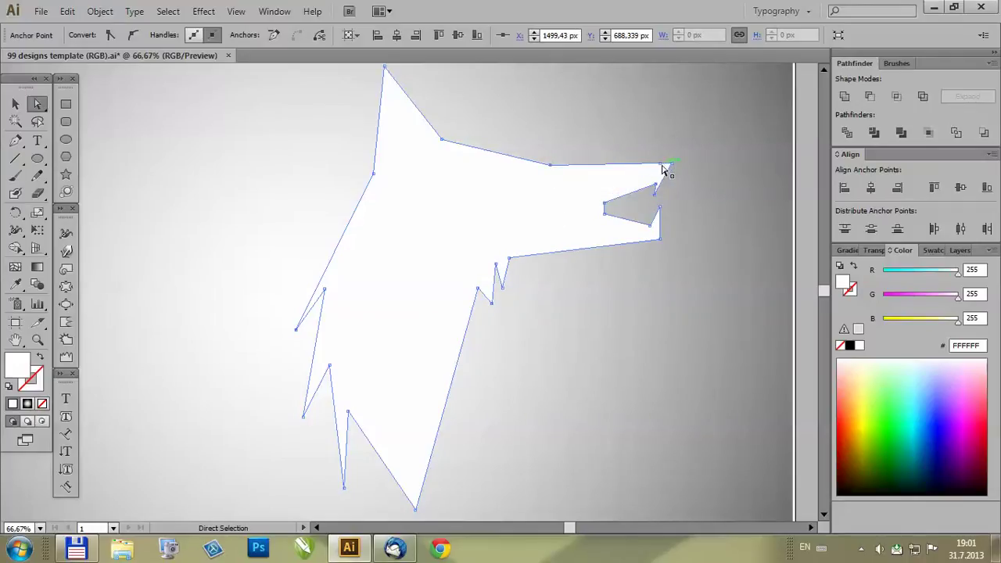
{"action": "left_click_drag", "start_coordinate": [662, 166], "coordinate": [628, 165]}
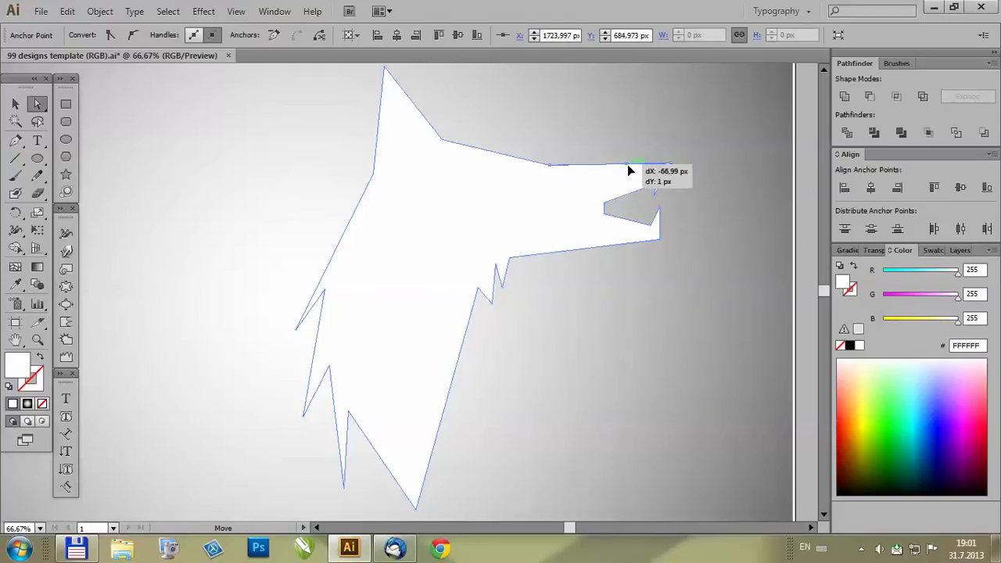
Lasso the anchors around the snout tip and mouth and shift them left.
{"action": "left_click", "coordinate": [38, 123]}
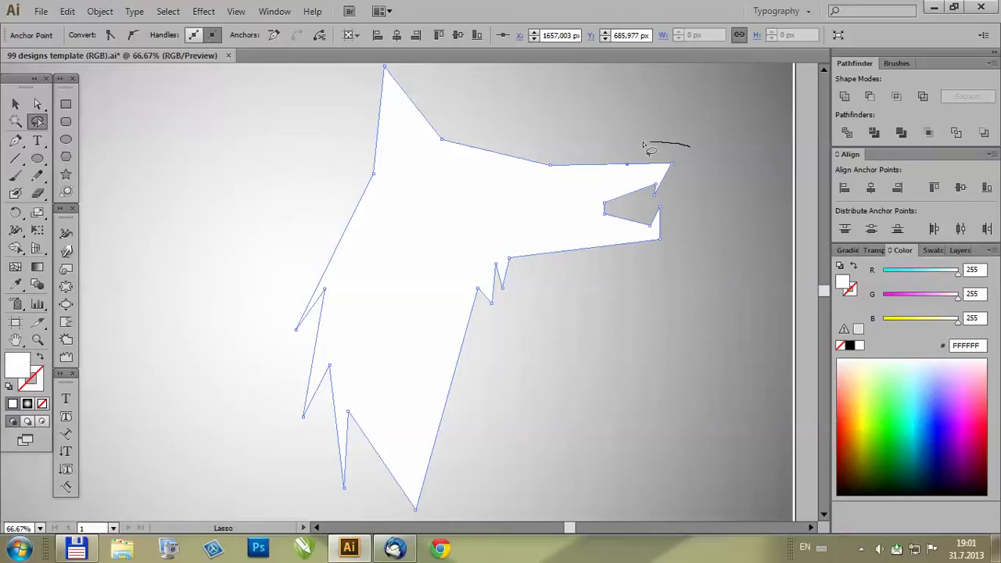
{"action": "mouse_move", "coordinate": [643, 146]}
{"action": "left_mouse_down"}
{"action": "mouse_move", "coordinate": [590, 228]}
{"action": "mouse_move", "coordinate": [618, 249]}
{"action": "mouse_move", "coordinate": [700, 234]}
{"action": "mouse_move", "coordinate": [709, 193]}
{"action": "mouse_move", "coordinate": [688, 147]}
{"action": "left_mouse_up"}
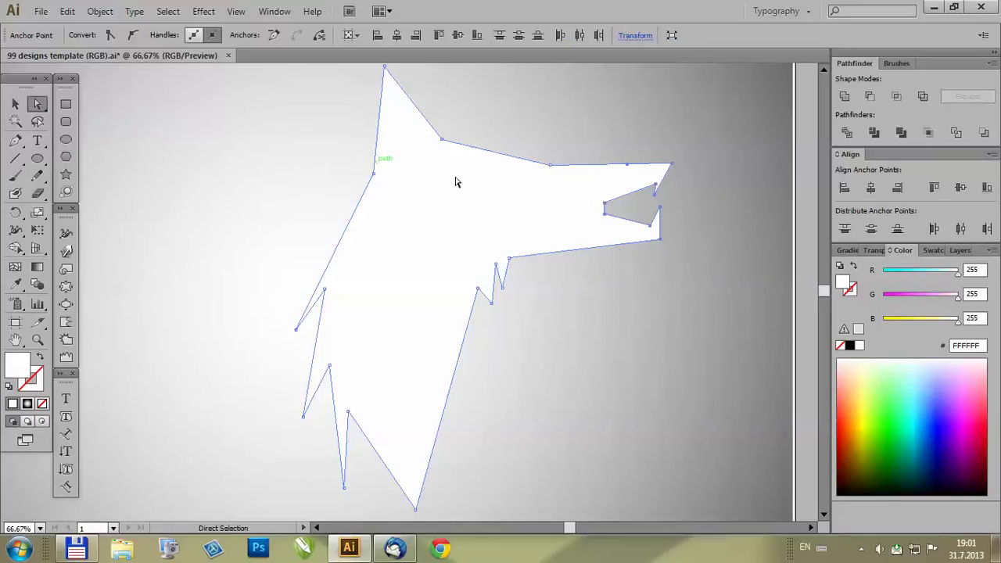
{"action": "left_click_drag", "start_coordinate": [655, 195], "coordinate": [630, 191]}
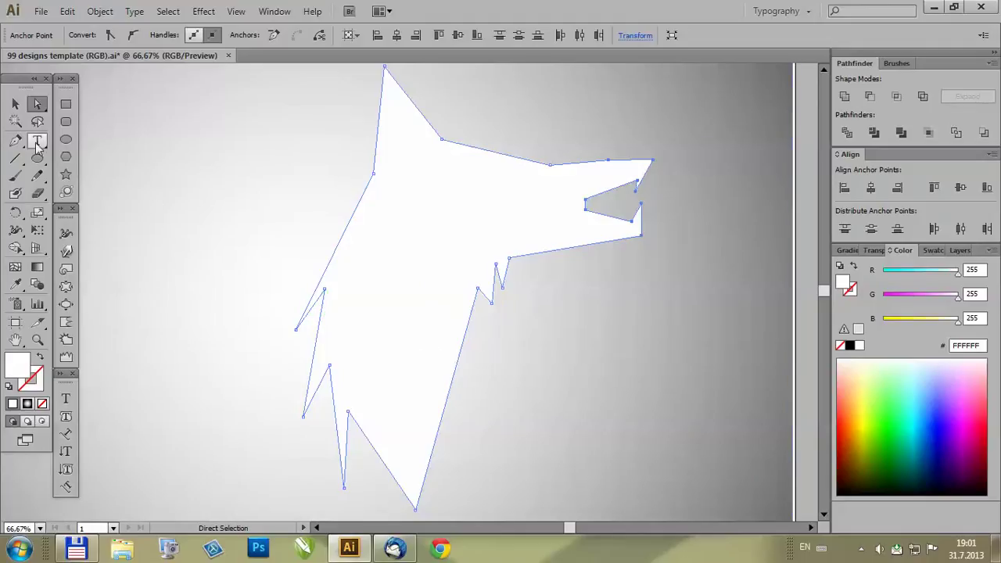
{"action": "left_click_drag", "start_coordinate": [16, 140], "coordinate": [72, 200]}
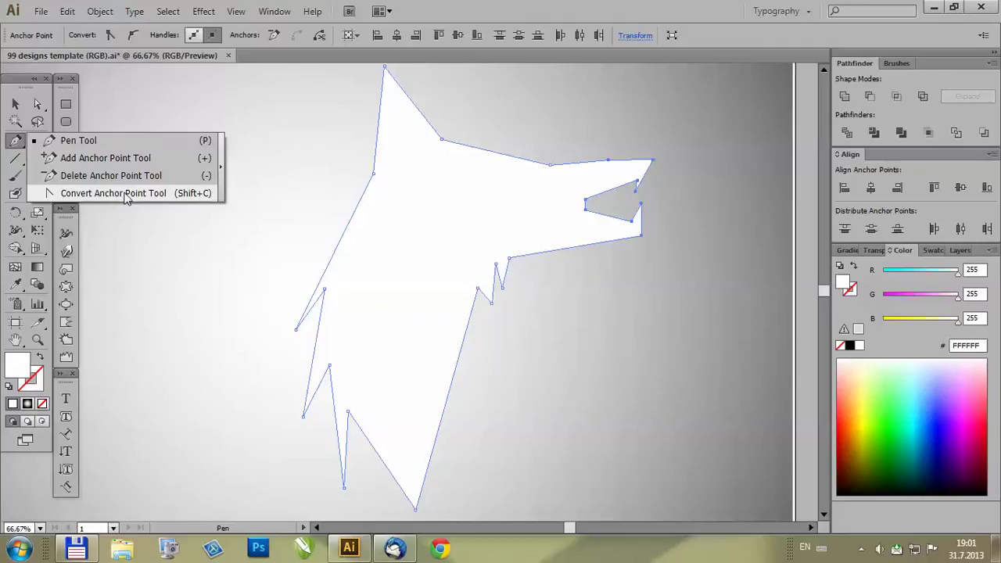
Fill the wolf-head shape with solid black.
{"action": "left_click_drag", "start_coordinate": [125, 197], "coordinate": [125, 197]}
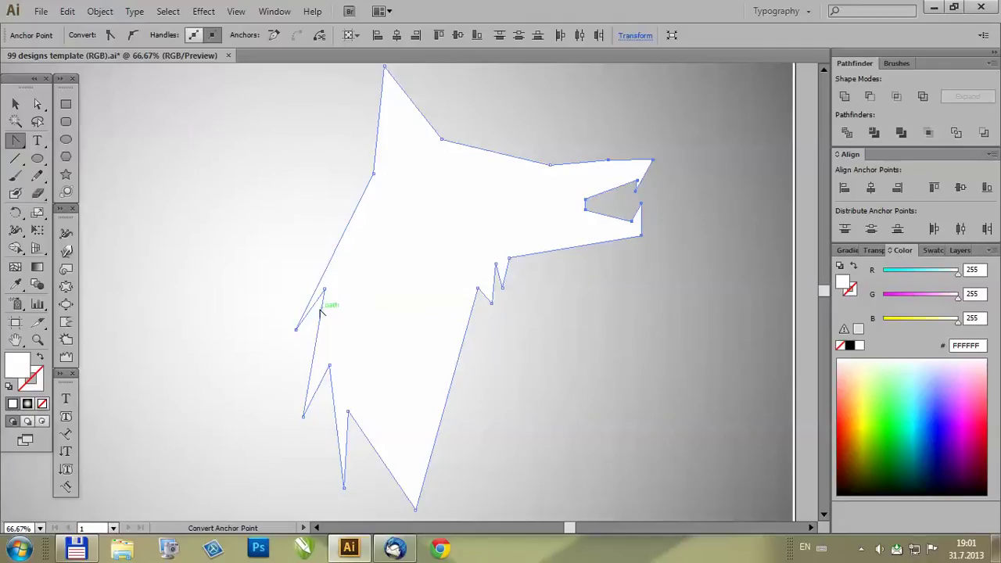
{"action": "scroll", "coordinate": [319, 311], "scroll_direction": "up", "scroll_amount": 1, "text": "alt"}
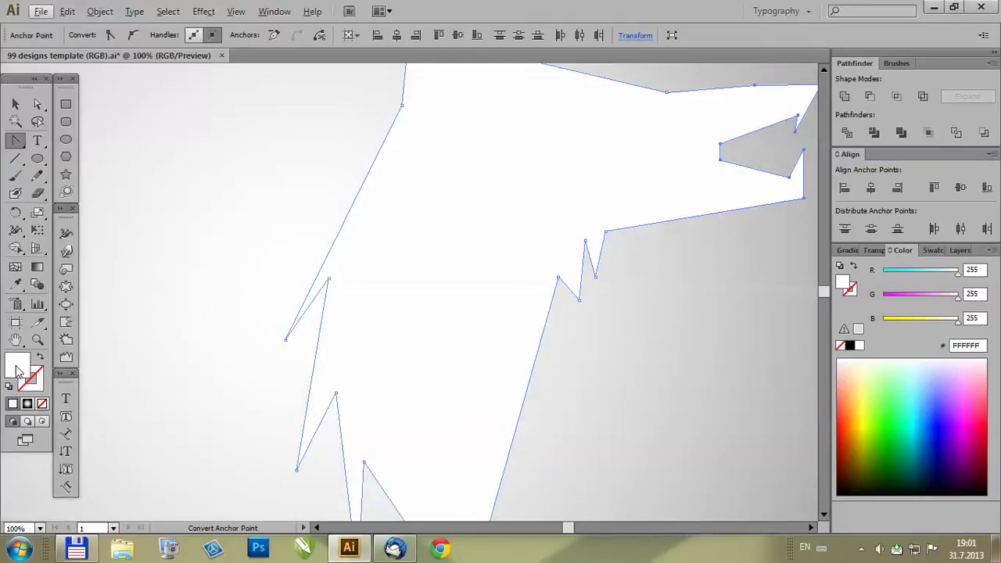
{"action": "left_click", "coordinate": [849, 345]}
{"action": "scroll", "coordinate": [261, 250], "scroll_direction": "down", "scroll_amount": 1, "text": "alt"}
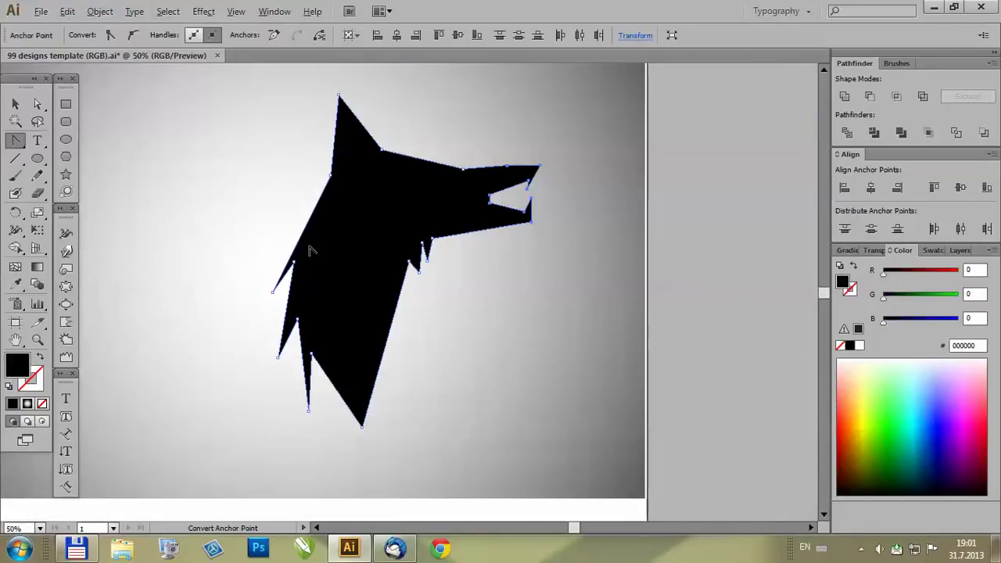
{"action": "scroll", "coordinate": [310, 253], "scroll_direction": "up", "scroll_amount": 1, "text": "alt"}
Curve the inner corner of the upper neck spike with Convert Anchor Point.
{"action": "left_click", "coordinate": [279, 280]}
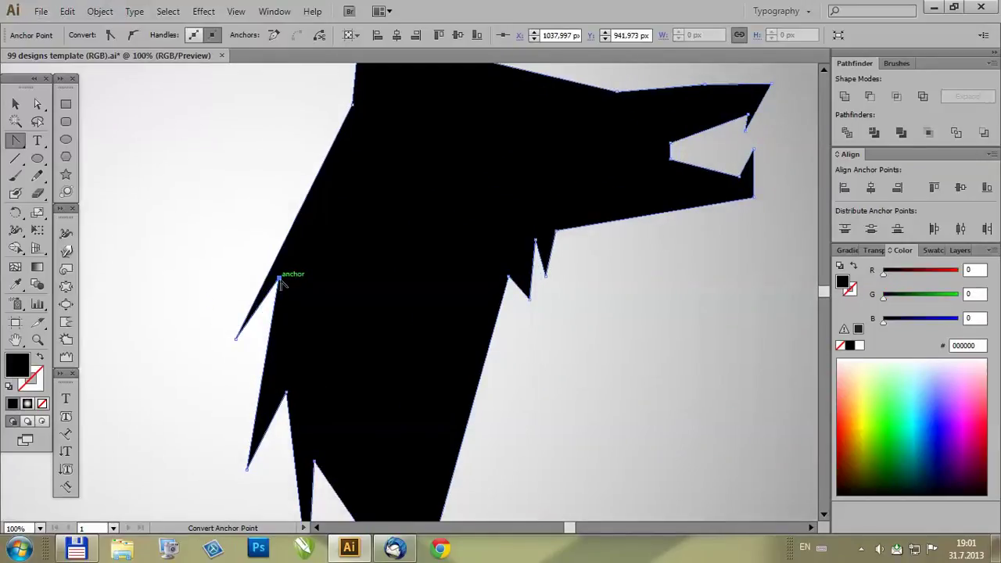
{"action": "mouse_move", "coordinate": [280, 279]}
{"action": "left_mouse_down"}
{"action": "mouse_move", "coordinate": [313, 279]}
{"action": "mouse_move", "coordinate": [279, 279]}
{"action": "mouse_move", "coordinate": [276, 266]}
{"action": "mouse_move", "coordinate": [301, 276]}
{"action": "mouse_move", "coordinate": [291, 265]}
{"action": "left_mouse_up"}
{"action": "scroll", "coordinate": [307, 287], "scroll_direction": "up", "scroll_amount": 2}
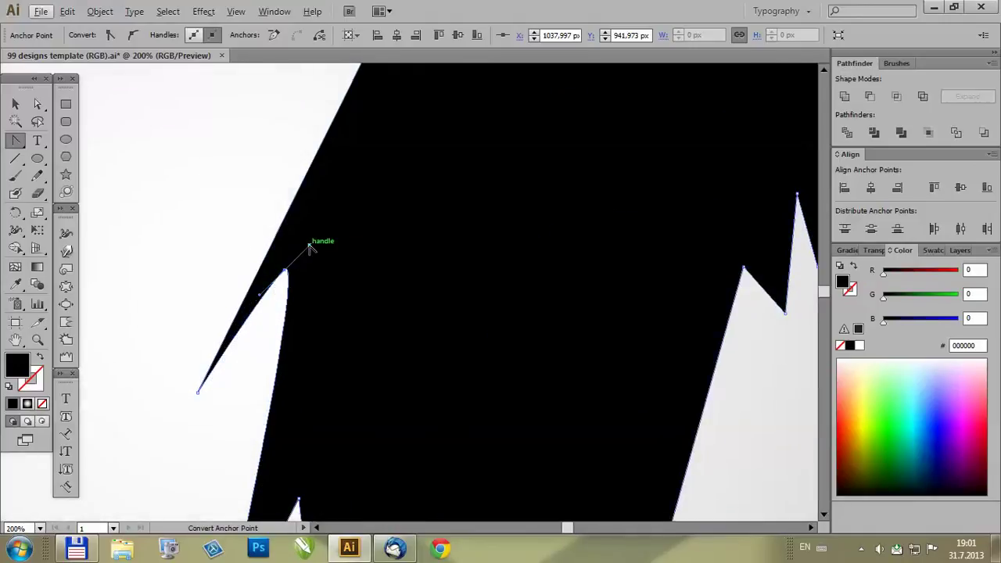
{"action": "left_click_drag", "start_coordinate": [309, 247], "coordinate": [380, 242]}
{"action": "scroll", "coordinate": [337, 231], "scroll_direction": "down", "scroll_amount": 2}
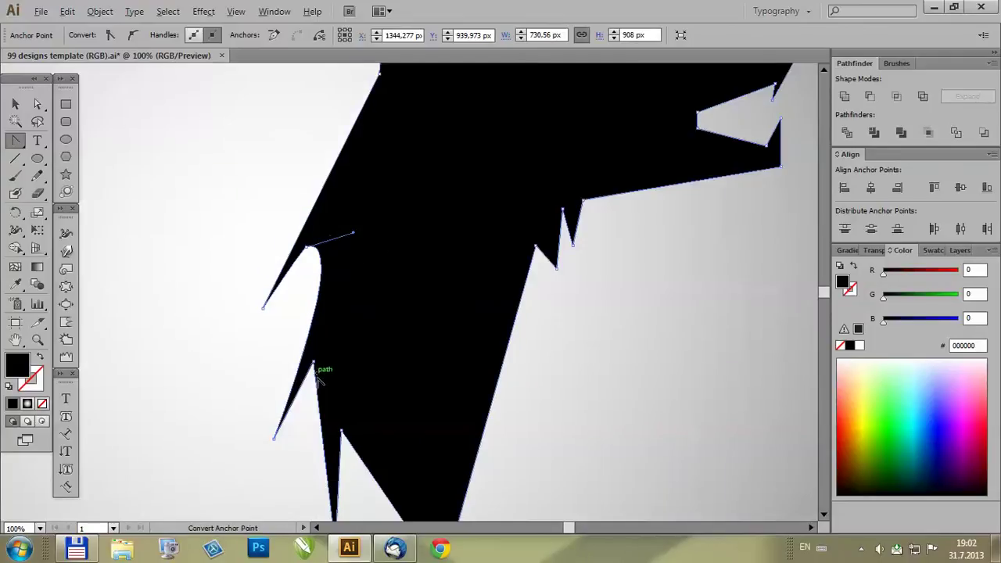
{"action": "scroll", "coordinate": [299, 304], "scroll_direction": "up", "scroll_amount": 1}
{"action": "scroll", "coordinate": [320, 190], "scroll_direction": "down", "scroll_amount": 1}
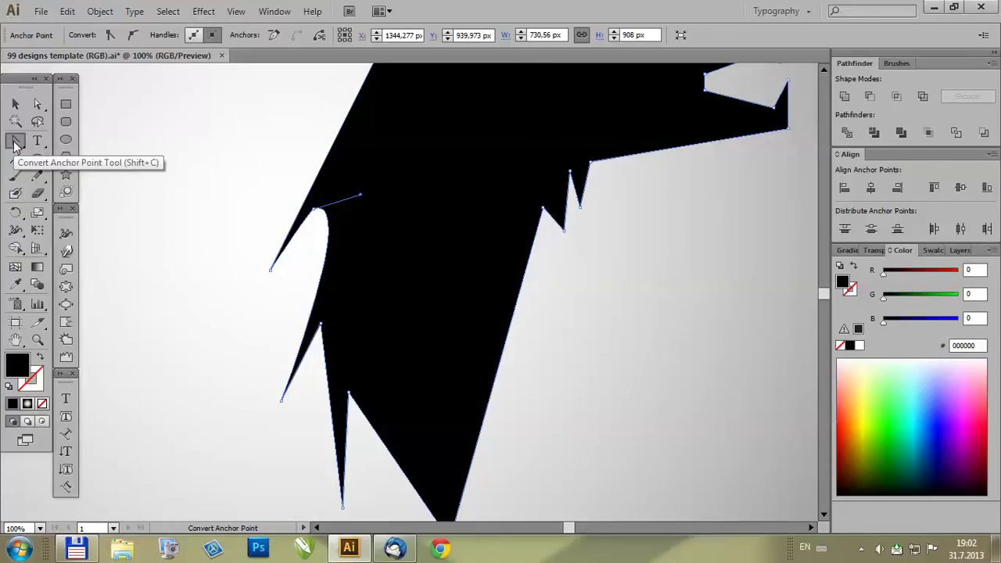
Smooth the second neck spike's inner corner into a curve.
{"action": "left_click", "coordinate": [15, 142]}
{"action": "scroll", "coordinate": [326, 342], "scroll_direction": "up", "scroll_amount": 2}
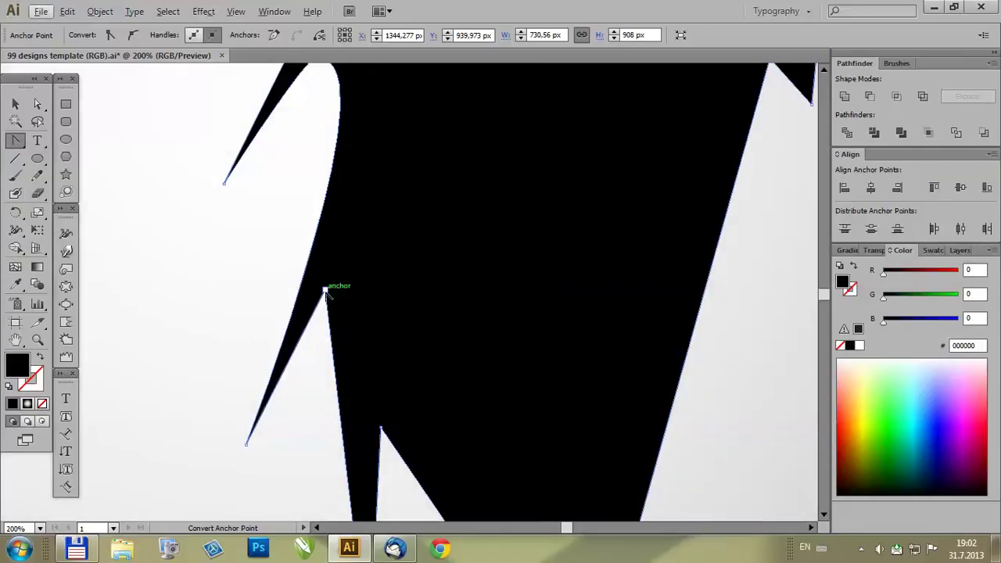
{"action": "left_click", "coordinate": [326, 291]}
{"action": "left_click_drag", "start_coordinate": [326, 291], "coordinate": [362, 211]}
{"action": "key", "text": "ctrl+minus"}
{"action": "key", "text": "ctrl+minus"}
{"action": "key", "text": "ctrl+minus"}
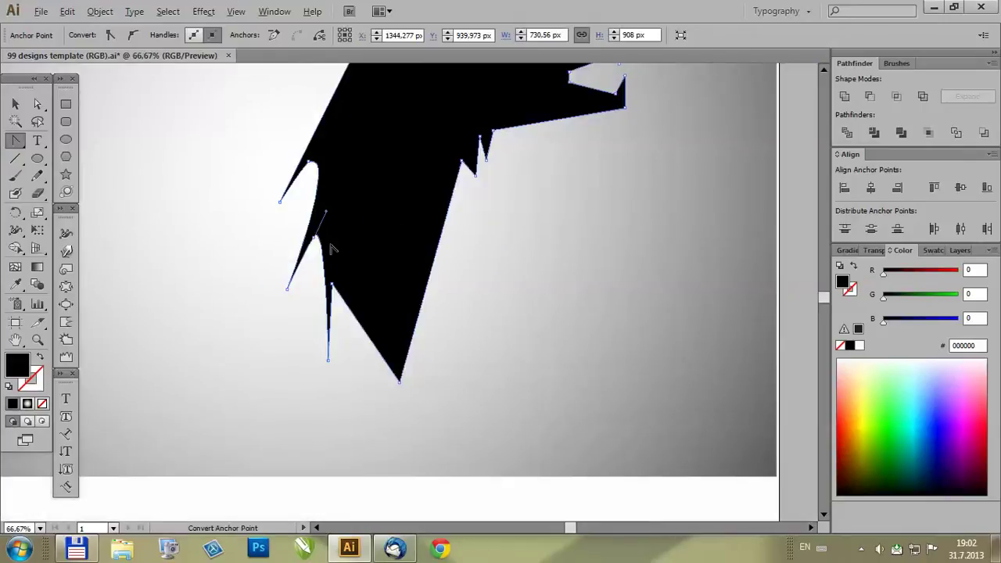
{"action": "scroll", "coordinate": [315, 170], "scroll_direction": "up", "scroll_amount": 1}
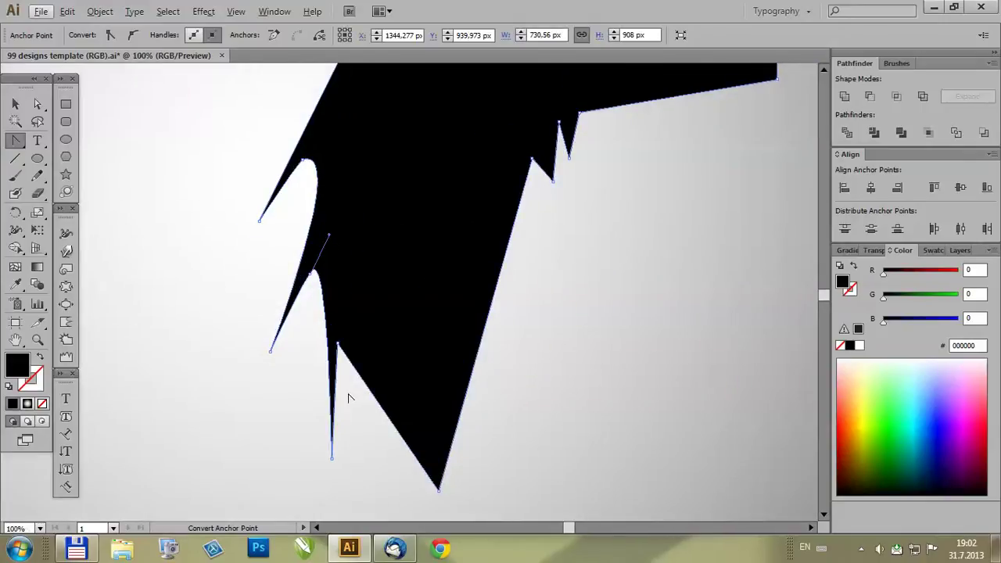
{"action": "scroll", "coordinate": [337, 344], "scroll_direction": "up", "scroll_amount": 1}
Curve the lower neck spike's inner notch, undoing the last reshape.
{"action": "left_click", "coordinate": [335, 333]}
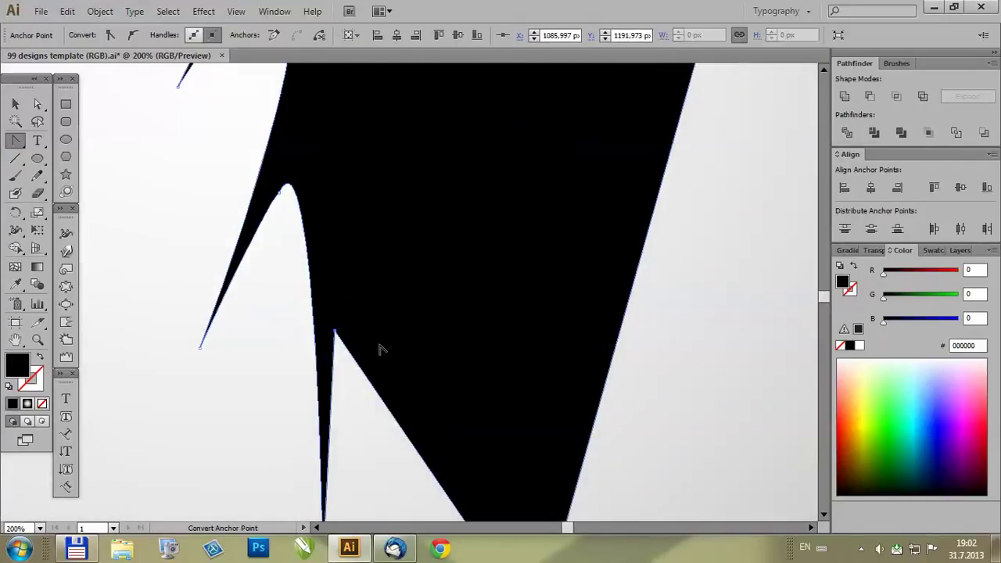
{"action": "left_click_drag", "start_coordinate": [335, 333], "coordinate": [338, 257]}
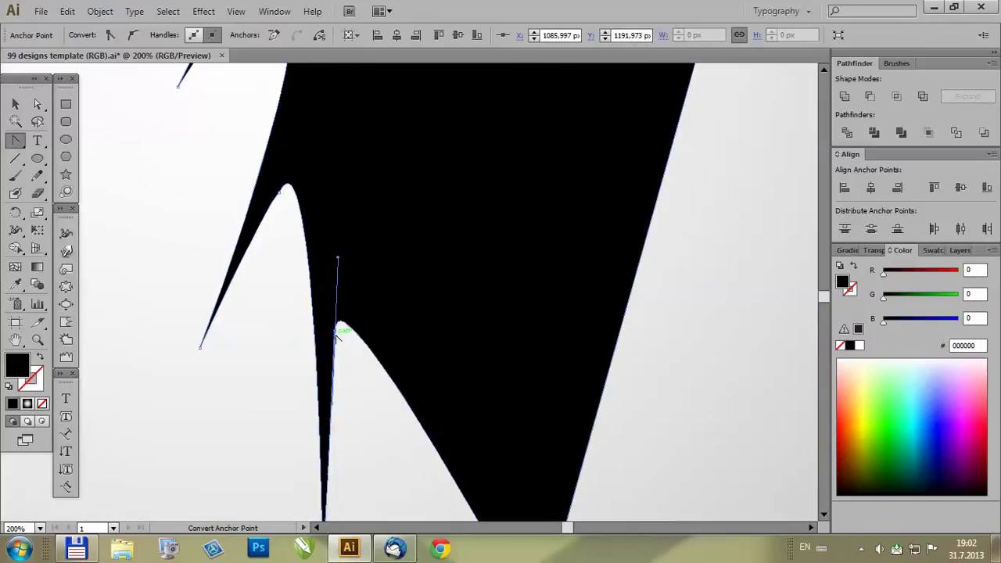
{"action": "left_click_drag", "start_coordinate": [339, 330], "coordinate": [351, 272]}
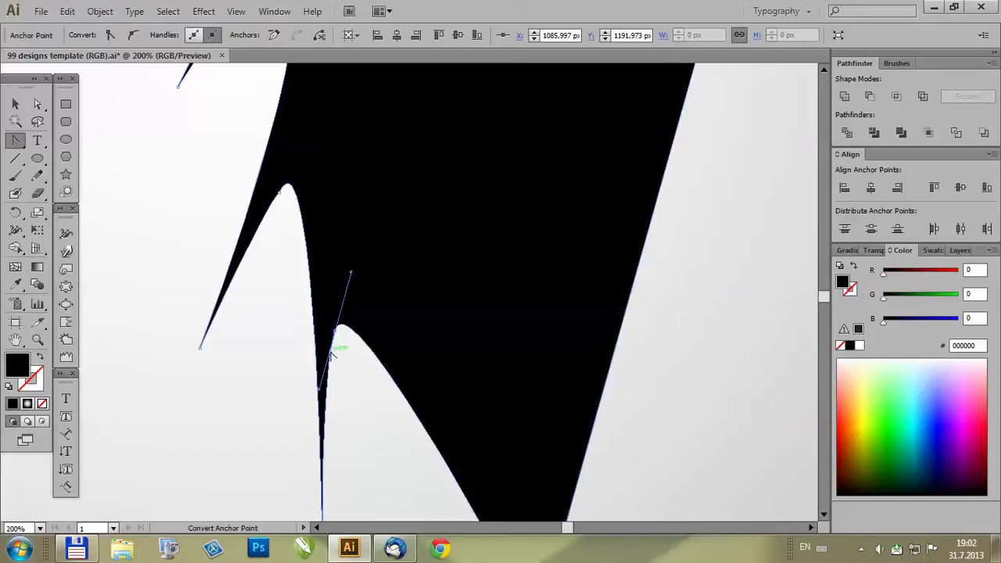
{"action": "key", "text": "ctrl+z"}
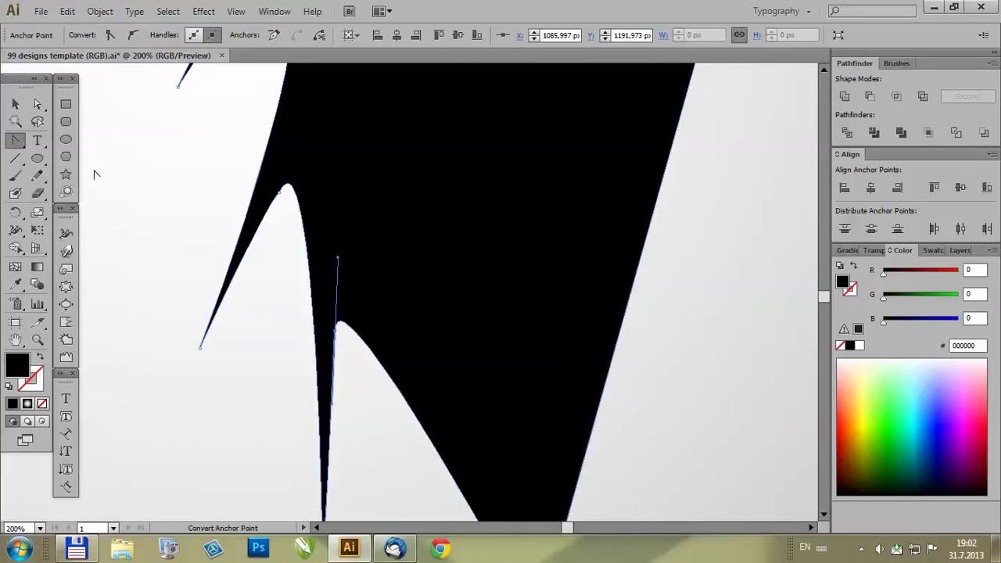
{"action": "left_click", "coordinate": [37, 104]}
Nudge the neck notch point and pull the spike tip up and to the right.
{"action": "left_click_drag", "start_coordinate": [341, 339], "coordinate": [362, 328]}
{"action": "scroll", "coordinate": [422, 283], "scroll_direction": "down", "scroll_amount": 3}
{"action": "scroll", "coordinate": [343, 239], "scroll_direction": "up", "scroll_amount": 2}
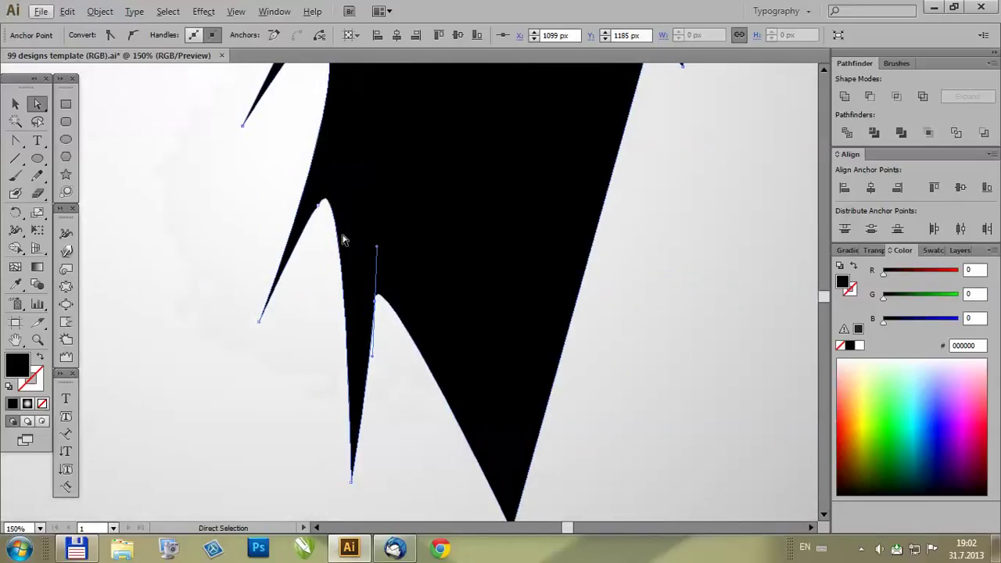
{"action": "left_click_drag", "start_coordinate": [320, 208], "coordinate": [338, 174]}
{"action": "right_click", "coordinate": [408, 238]}
{"action": "left_click", "coordinate": [386, 212]}
{"action": "scroll", "coordinate": [391, 183], "scroll_direction": "down", "scroll_amount": 2}
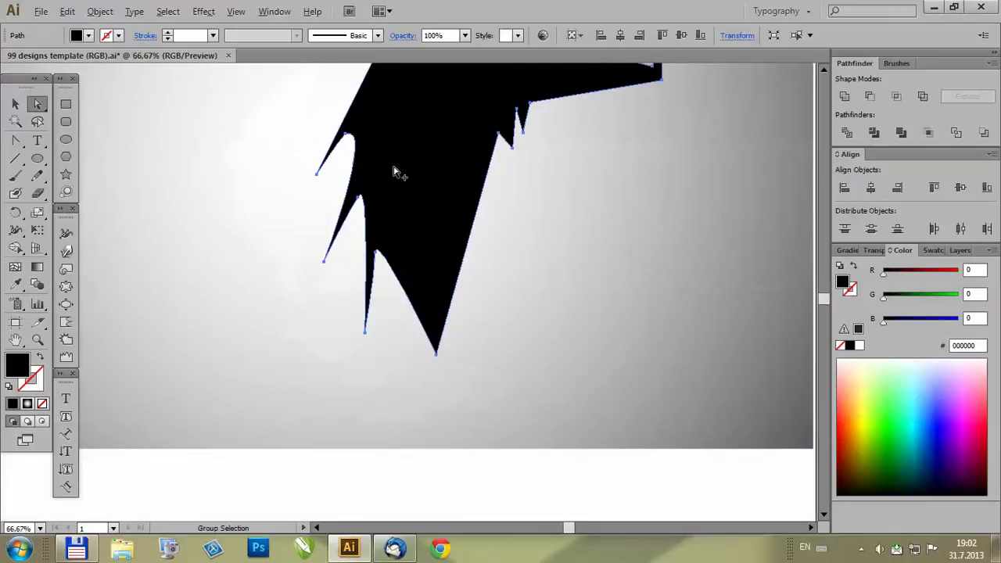
{"action": "scroll", "coordinate": [395, 156], "scroll_direction": "up", "scroll_amount": 1}
{"action": "scroll", "coordinate": [334, 109], "scroll_direction": "up", "scroll_amount": 2}
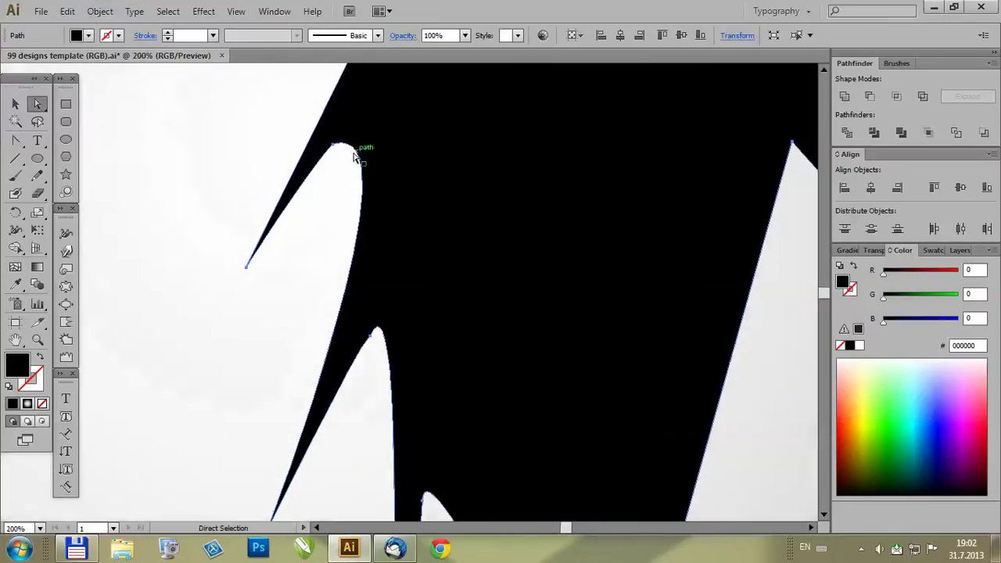
Reshape the curve at the spike's upper point.
{"action": "left_click", "coordinate": [321, 122]}
{"action": "left_click_drag", "start_coordinate": [330, 145], "coordinate": [384, 123]}
{"action": "scroll", "coordinate": [397, 231], "scroll_direction": "down", "scroll_amount": 3}
{"action": "scroll", "coordinate": [400, 234], "scroll_direction": "down", "scroll_amount": 1}
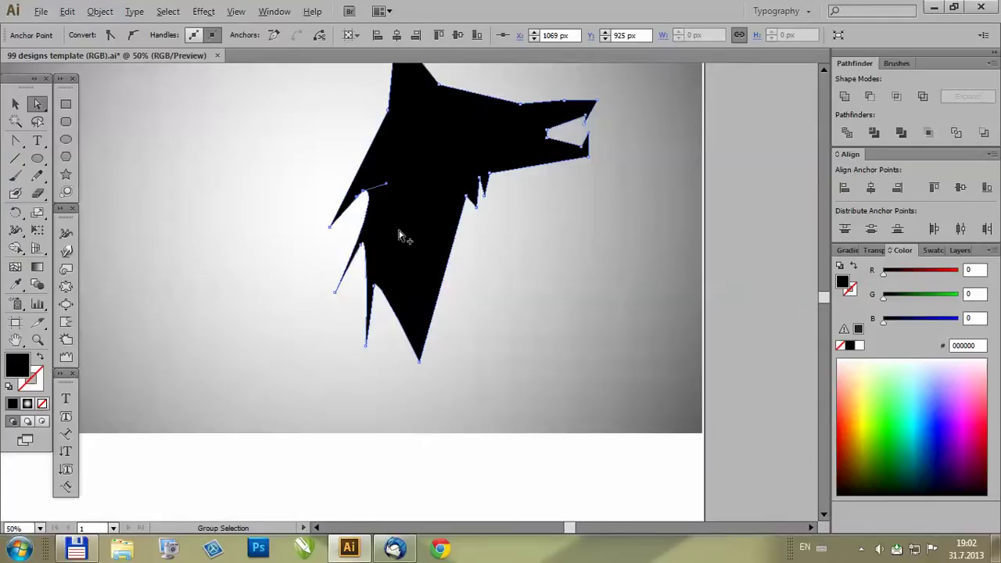
{"action": "scroll", "coordinate": [358, 217], "scroll_direction": "up", "scroll_amount": 2}
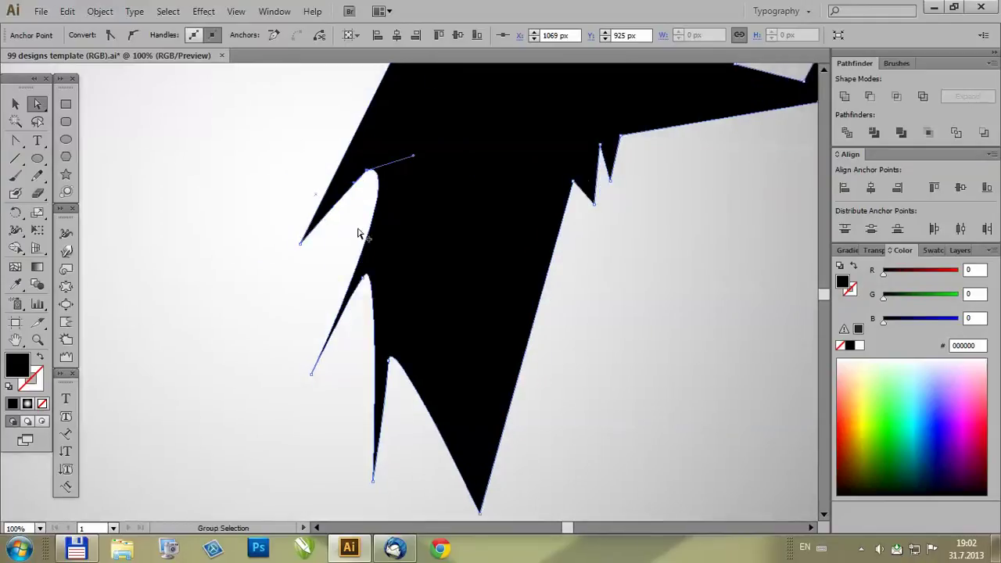
{"action": "scroll", "coordinate": [361, 238], "scroll_direction": "down", "scroll_amount": 1}
Lasso the left neck-spike anchors and move them about 144 px left.
{"action": "left_click", "coordinate": [38, 122]}
{"action": "scroll", "coordinate": [361, 237], "scroll_direction": "down", "scroll_amount": 2}
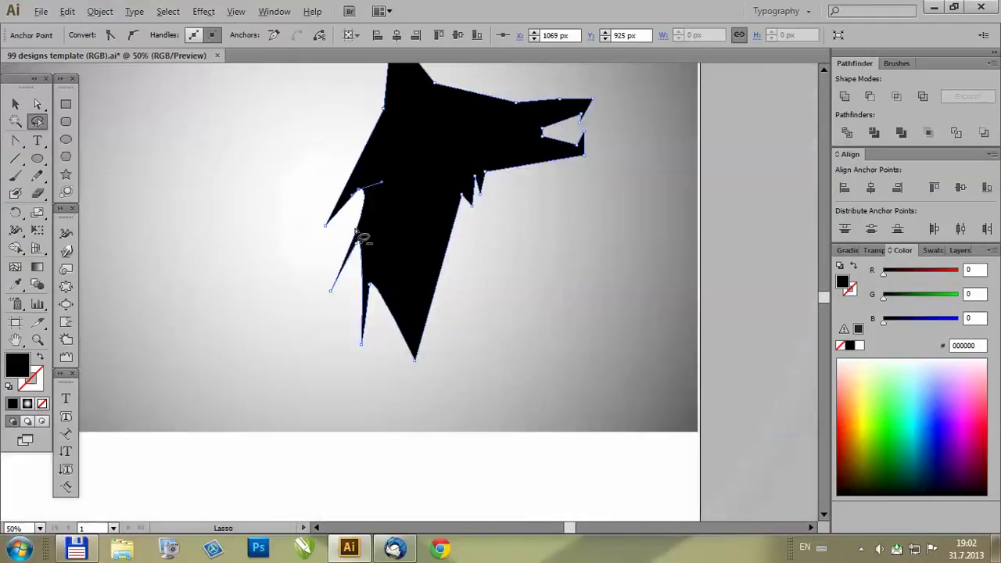
{"action": "mouse_move", "coordinate": [307, 168]}
{"action": "left_mouse_down"}
{"action": "mouse_move", "coordinate": [275, 208]}
{"action": "mouse_move", "coordinate": [328, 341]}
{"action": "mouse_move", "coordinate": [404, 344]}
{"action": "mouse_move", "coordinate": [419, 270]}
{"action": "mouse_move", "coordinate": [395, 182]}
{"action": "mouse_move", "coordinate": [356, 154]}
{"action": "mouse_move", "coordinate": [301, 180]}
{"action": "left_mouse_up"}
{"action": "left_click", "coordinate": [37, 104]}
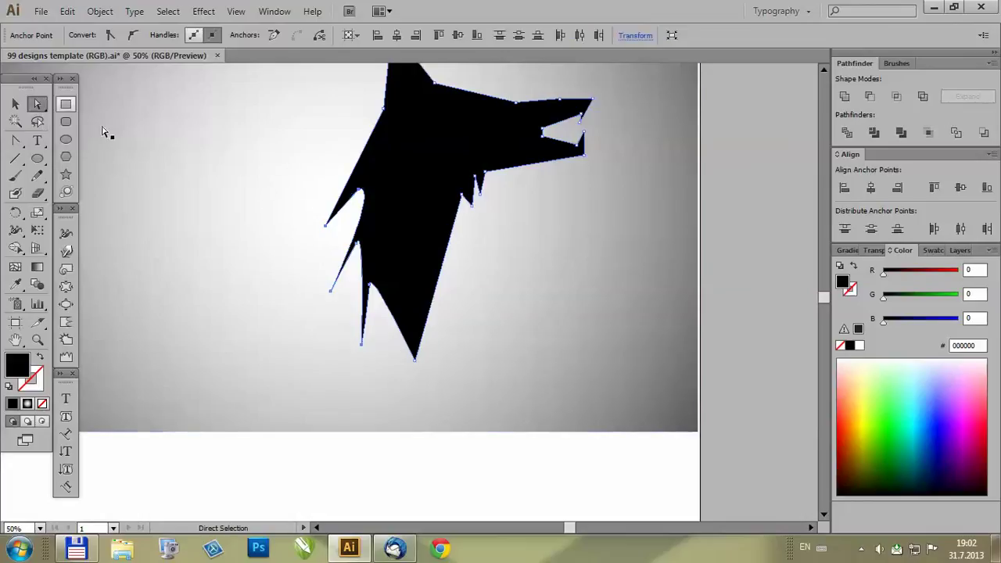
{"action": "mouse_move", "coordinate": [329, 222]}
{"action": "left_mouse_down"}
{"action": "mouse_move", "coordinate": [276, 229]}
{"action": "mouse_move", "coordinate": [256, 246]}
{"action": "left_mouse_up"}
{"action": "scroll", "coordinate": [447, 264], "scroll_direction": "down", "scroll_amount": 1}
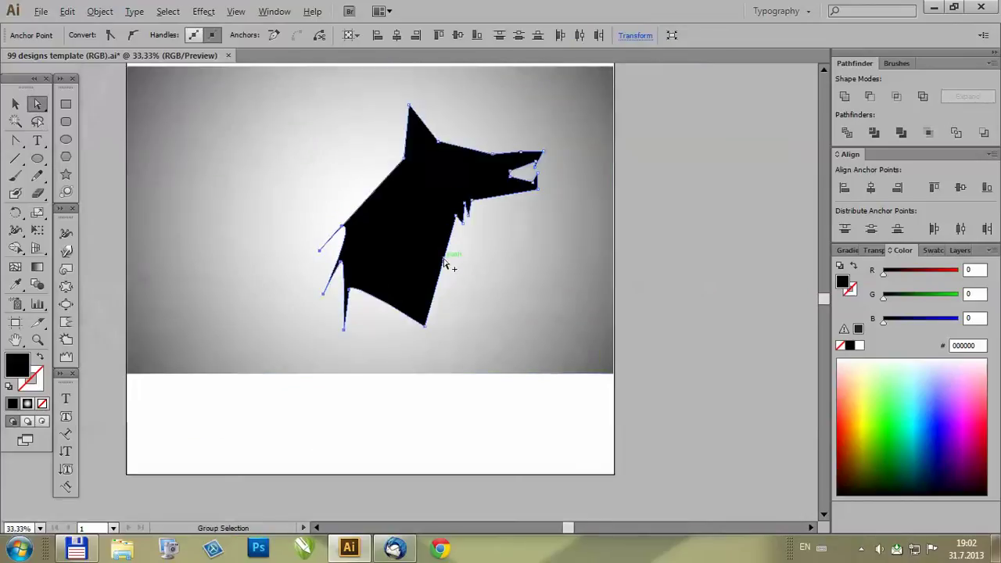
{"action": "scroll", "coordinate": [346, 253], "scroll_direction": "up", "scroll_amount": 3}
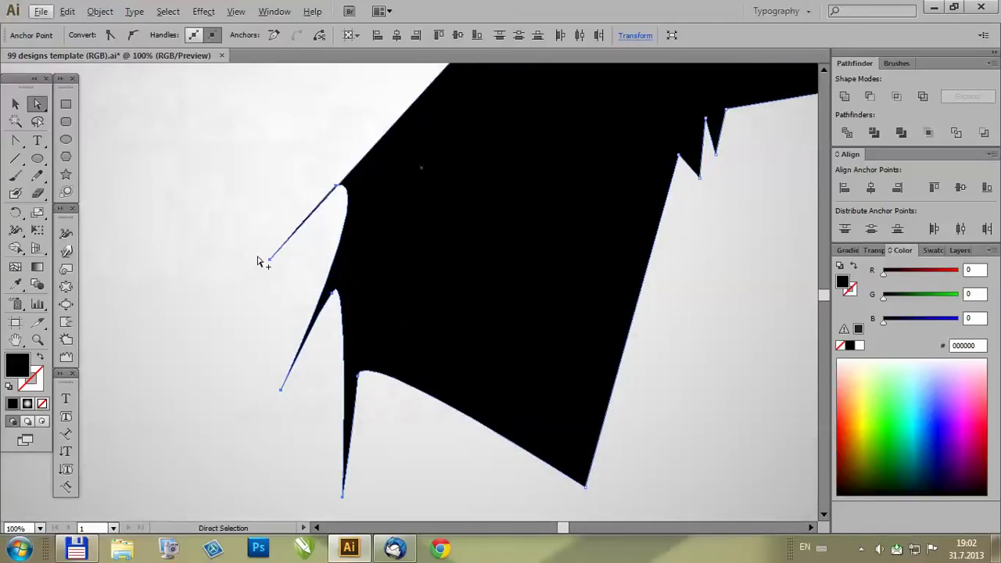
{"action": "scroll", "coordinate": [257, 261], "scroll_direction": "down", "scroll_amount": 3}
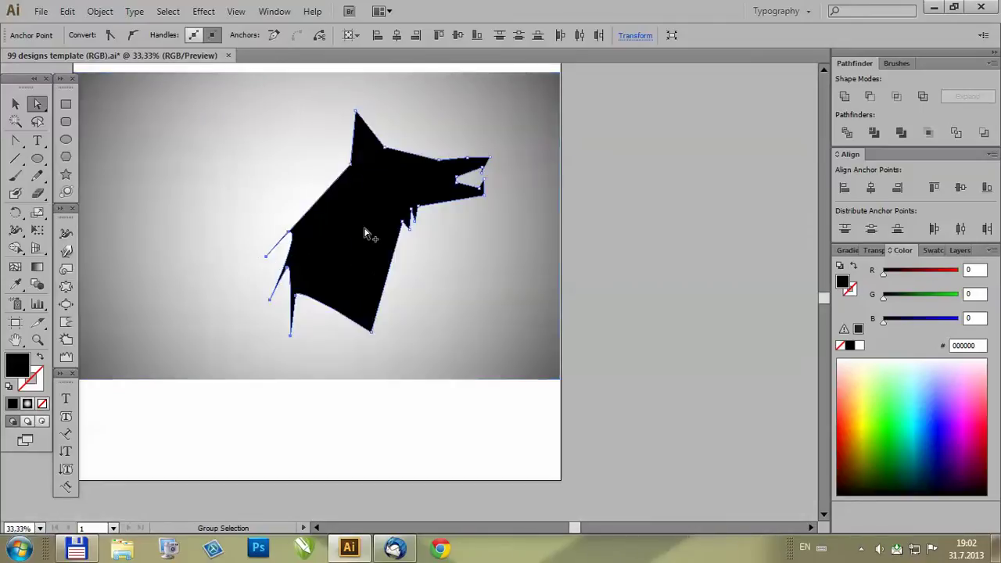
{"action": "scroll", "coordinate": [397, 168], "scroll_direction": "up", "scroll_amount": 2}
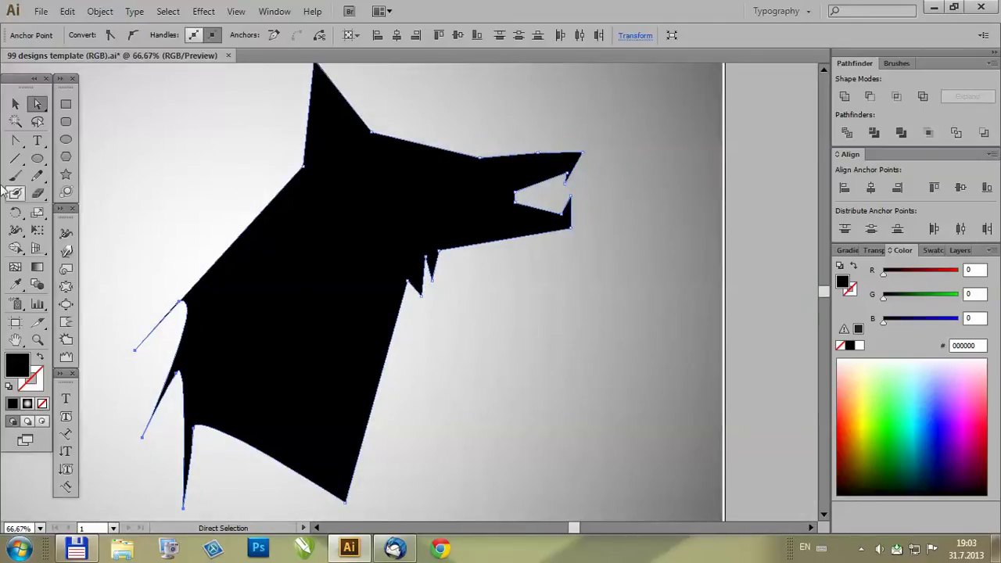
Pull smooth curve handles out of the throat anchors with Convert Anchor Point.
{"action": "left_click", "coordinate": [16, 140]}
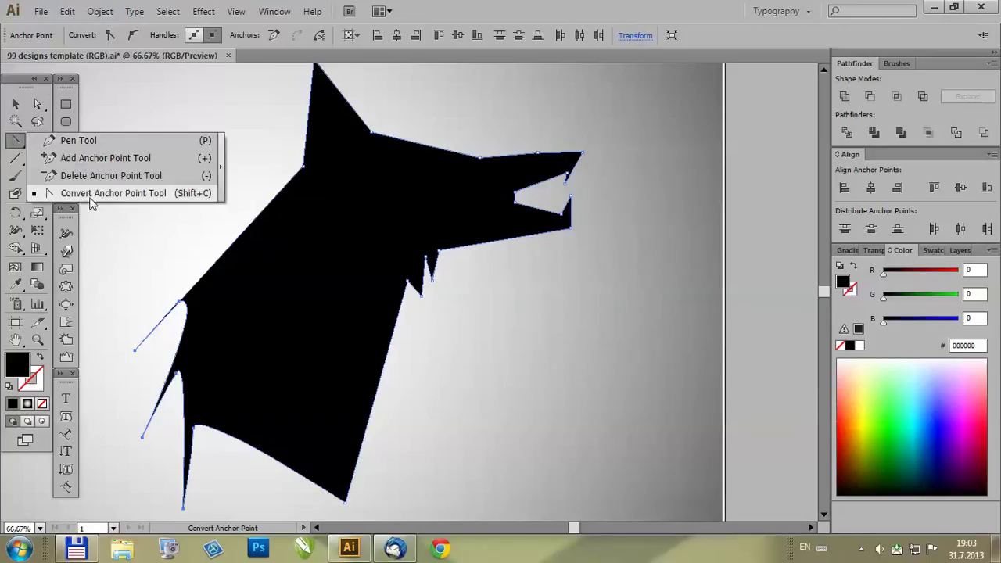
{"action": "left_click", "coordinate": [84, 195]}
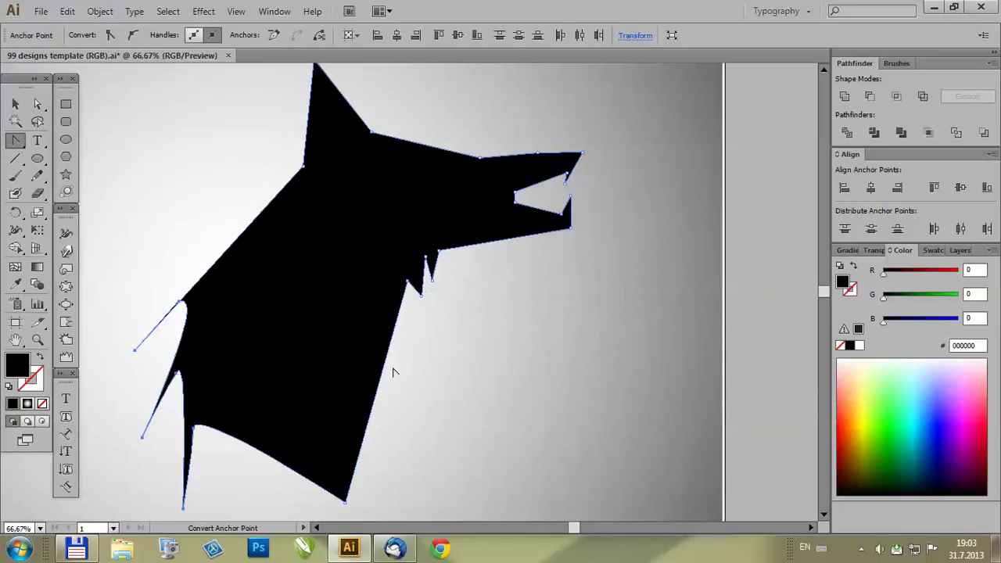
{"action": "scroll", "coordinate": [402, 280], "scroll_direction": "up", "scroll_amount": 3, "text": "alt"}
{"action": "mouse_move", "coordinate": [411, 288]}
{"action": "left_mouse_down"}
{"action": "mouse_move", "coordinate": [418, 284]}
{"action": "mouse_move", "coordinate": [393, 275]}
{"action": "mouse_move", "coordinate": [429, 283]}
{"action": "left_mouse_up"}
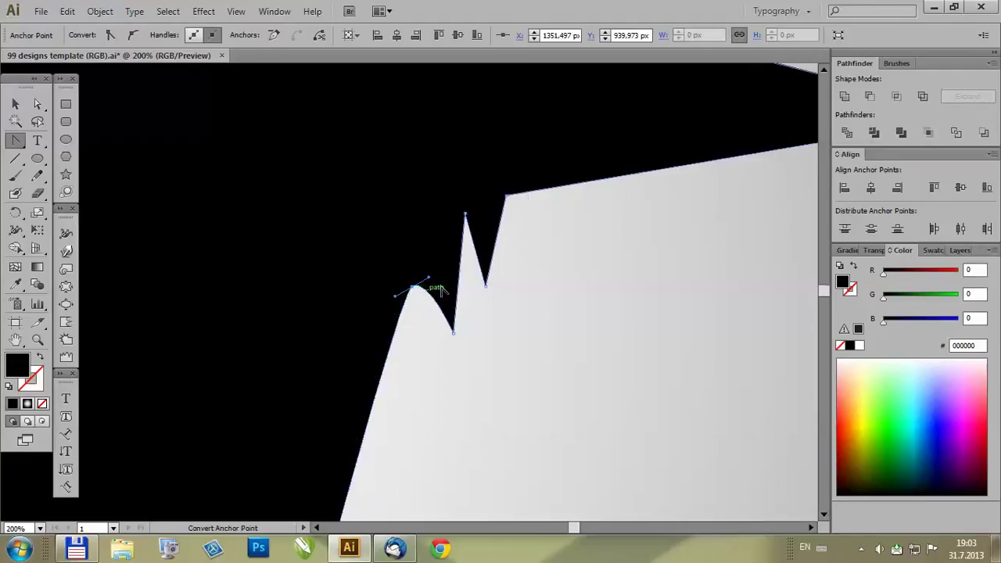
{"action": "mouse_move", "coordinate": [465, 213]}
{"action": "left_mouse_down"}
{"action": "mouse_move", "coordinate": [453, 201]}
{"action": "mouse_move", "coordinate": [465, 216]}
{"action": "mouse_move", "coordinate": [470, 204]}
{"action": "left_mouse_up"}
{"action": "left_click", "coordinate": [505, 195]}
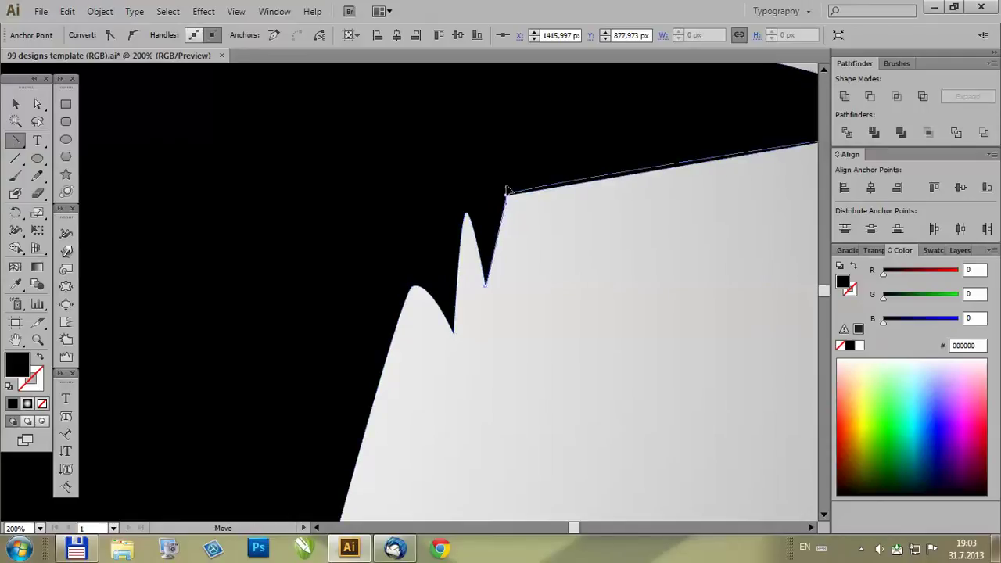
Drag the throat anchors up and left to widen them into a fang-like spike.
{"action": "left_click", "coordinate": [39, 105]}
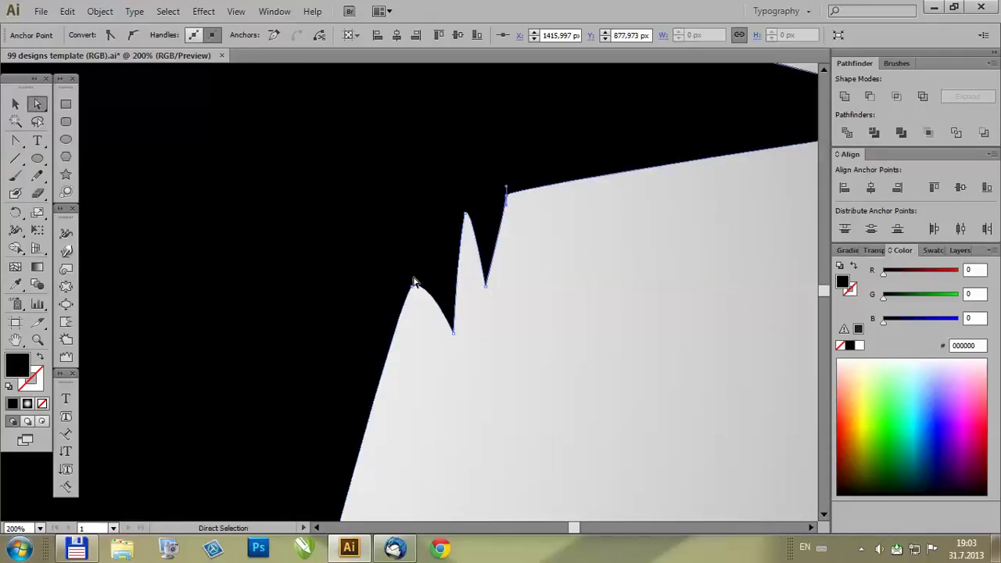
{"action": "left_click_drag", "start_coordinate": [413, 287], "coordinate": [369, 249]}
{"action": "scroll", "coordinate": [501, 274], "scroll_direction": "down", "scroll_amount": 3}
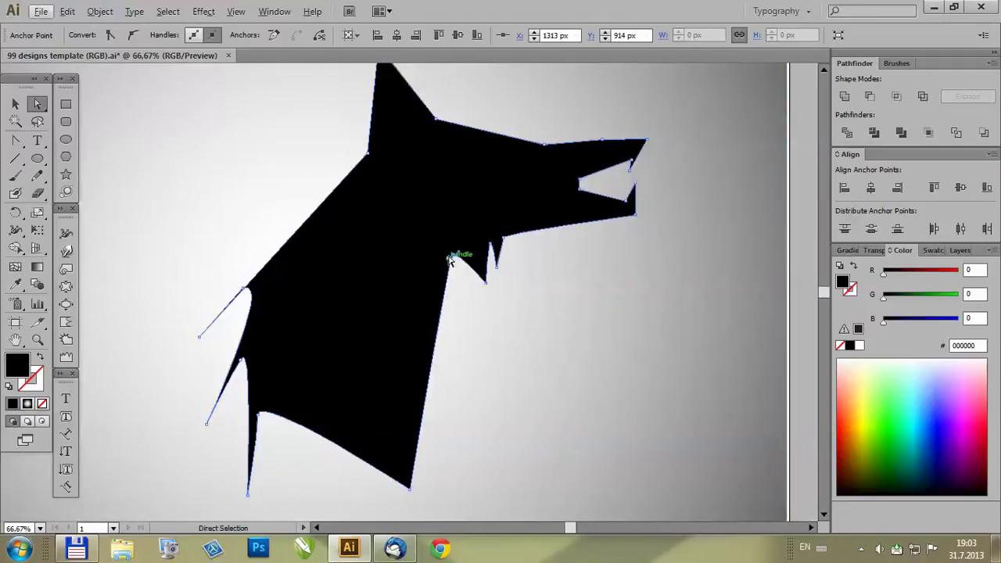
{"action": "scroll", "coordinate": [450, 257], "scroll_direction": "up", "scroll_amount": 1}
{"action": "left_click_drag", "start_coordinate": [454, 257], "coordinate": [438, 258]}
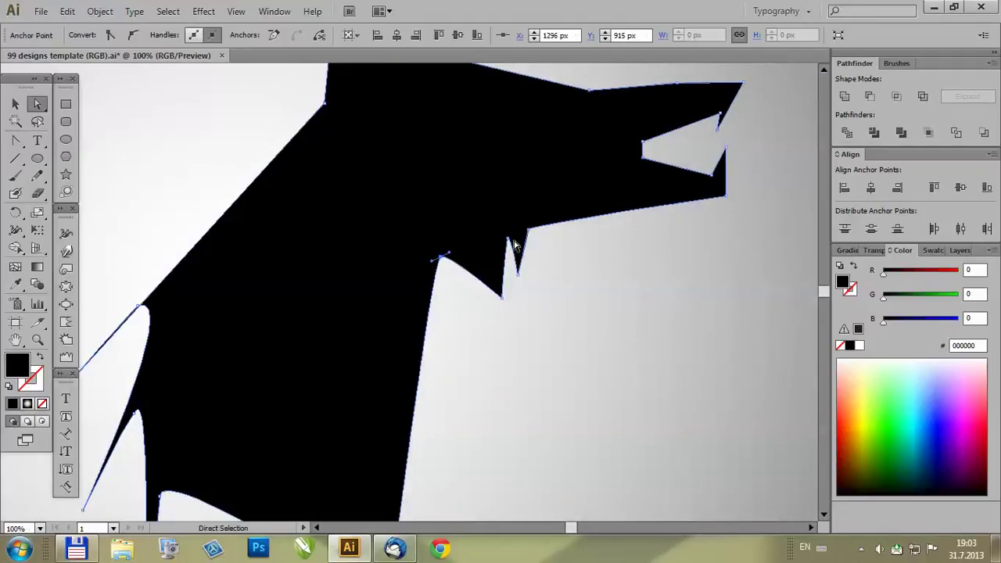
{"action": "mouse_move", "coordinate": [509, 240]}
{"action": "left_mouse_down"}
{"action": "mouse_move", "coordinate": [474, 237]}
{"action": "mouse_move", "coordinate": [515, 229]}
{"action": "left_mouse_up"}
{"action": "left_click", "coordinate": [530, 229]}
Pull the upper-jaw anchor up and left.
{"action": "scroll", "coordinate": [460, 239], "scroll_direction": "down", "scroll_amount": 2}
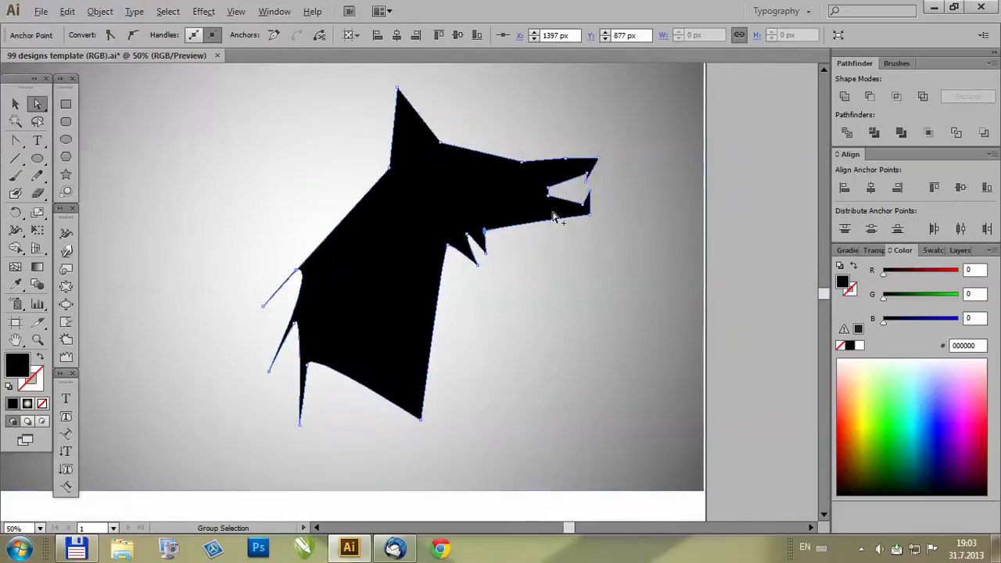
{"action": "scroll", "coordinate": [453, 212], "scroll_direction": "up", "scroll_amount": 1}
{"action": "scroll", "coordinate": [424, 212], "scroll_direction": "down", "scroll_amount": 1}
{"action": "scroll", "coordinate": [477, 200], "scroll_direction": "up", "scroll_amount": 1}
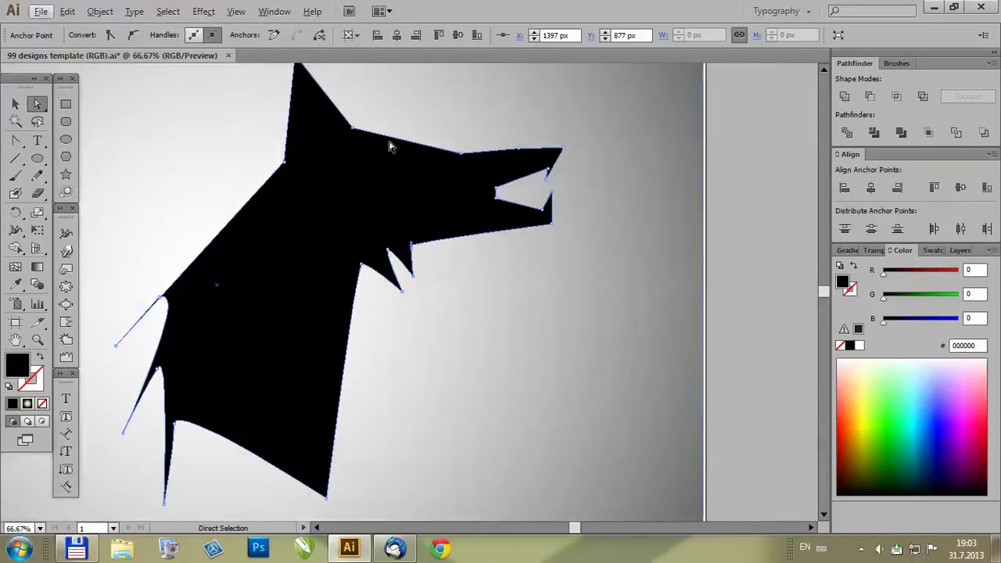
{"action": "left_click", "coordinate": [463, 154]}
{"action": "scroll", "coordinate": [459, 149], "scroll_direction": "up", "scroll_amount": 1}
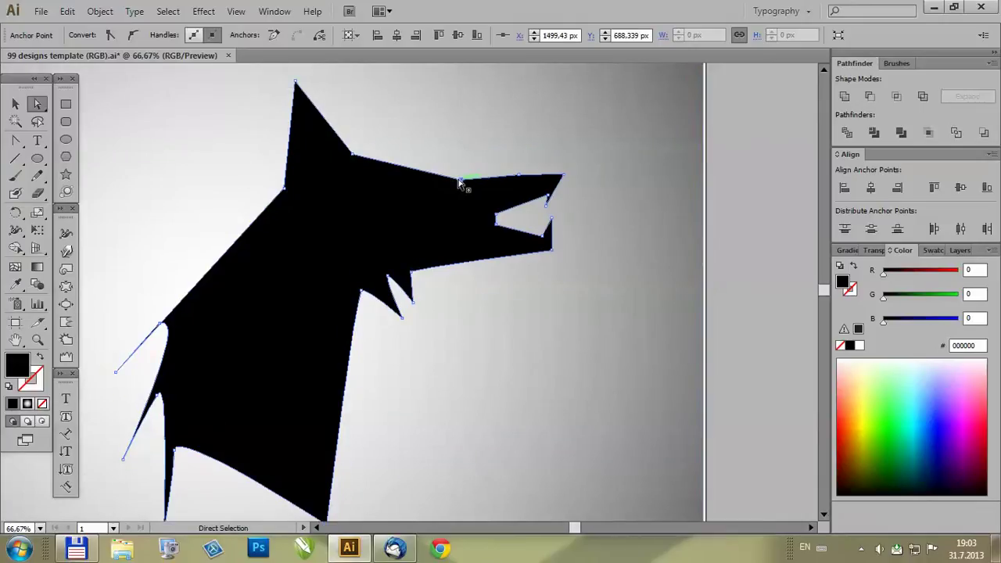
{"action": "left_click_drag", "start_coordinate": [462, 184], "coordinate": [431, 177]}
Lasso the jaw anchor points and shift them left and slightly down.
{"action": "left_click", "coordinate": [37, 121]}
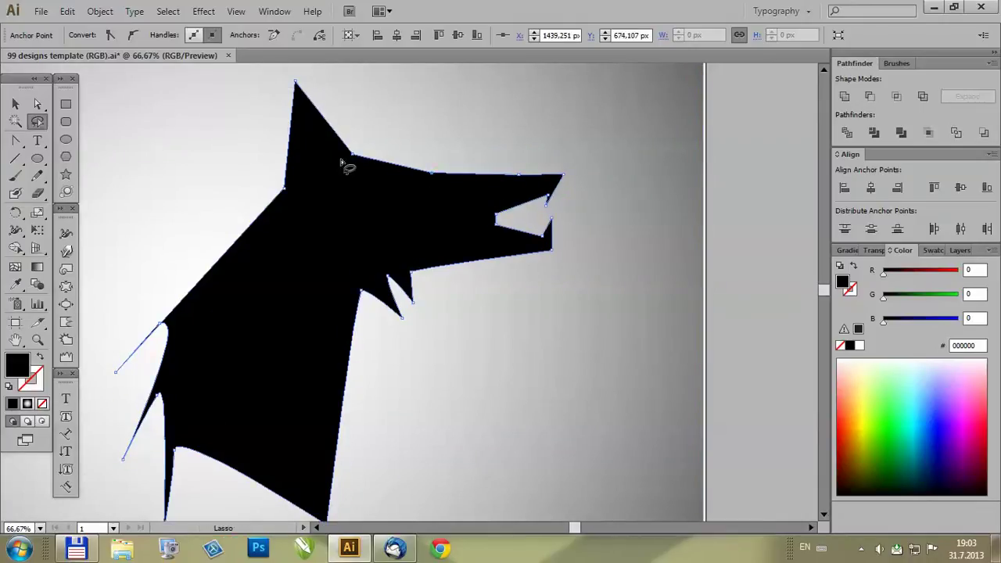
{"action": "mouse_move", "coordinate": [585, 148]}
{"action": "left_mouse_down"}
{"action": "mouse_move", "coordinate": [505, 162]}
{"action": "mouse_move", "coordinate": [477, 223]}
{"action": "mouse_move", "coordinate": [519, 271]}
{"action": "mouse_move", "coordinate": [592, 250]}
{"action": "mouse_move", "coordinate": [600, 203]}
{"action": "mouse_move", "coordinate": [584, 150]}
{"action": "left_mouse_up"}
{"action": "left_click", "coordinate": [38, 104]}
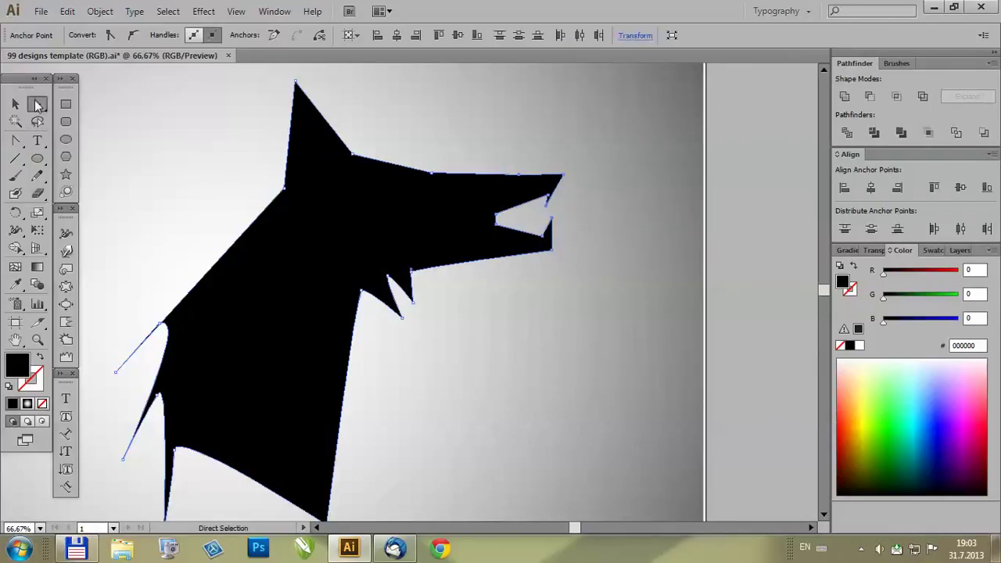
{"action": "left_click_drag", "start_coordinate": [551, 256], "coordinate": [530, 261]}
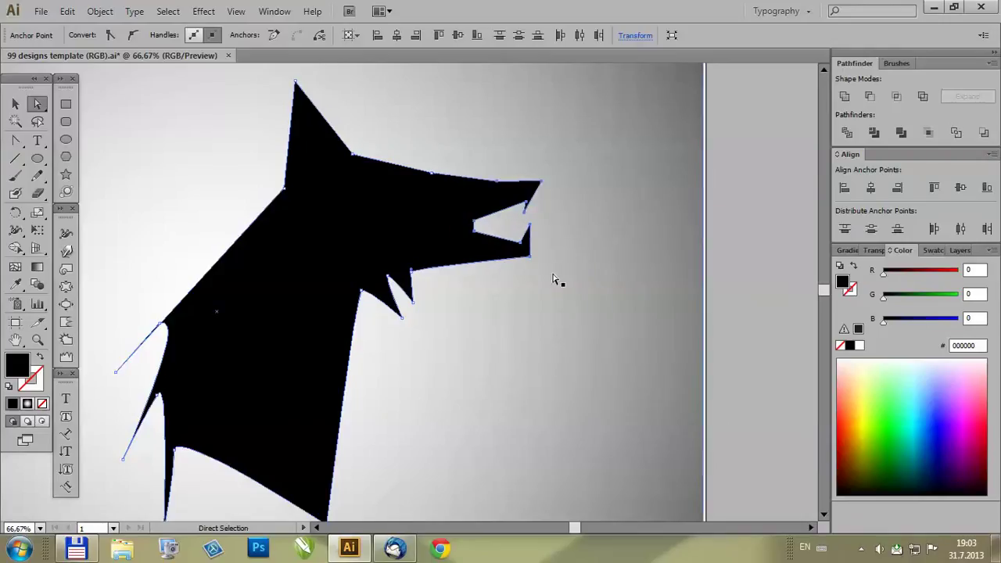
Convert the forehead anchors to smooth, pull one up-left, and pick the Add Anchor Point Tool.
{"action": "left_click", "coordinate": [16, 142]}
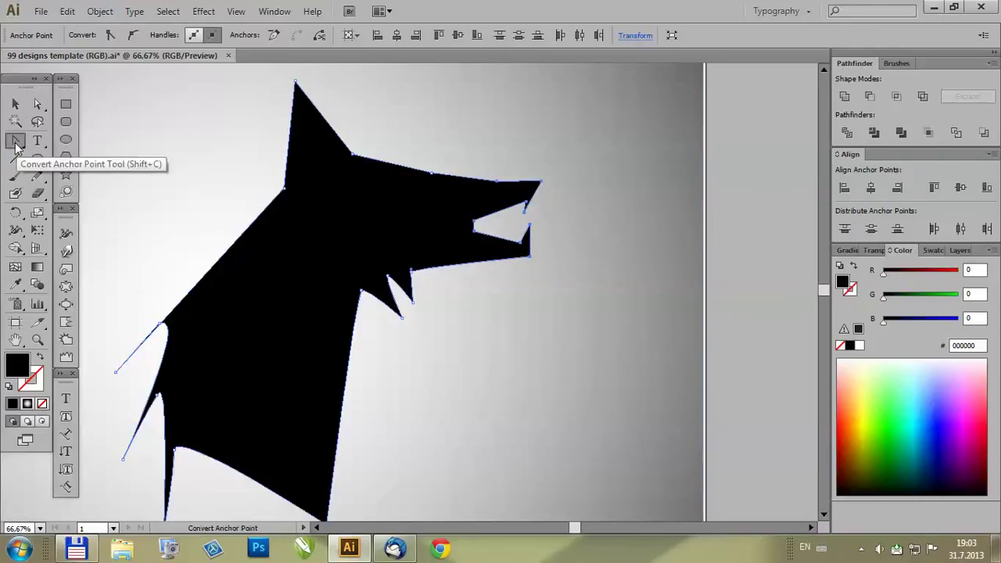
{"action": "scroll", "coordinate": [425, 161], "scroll_direction": "up", "scroll_amount": 2}
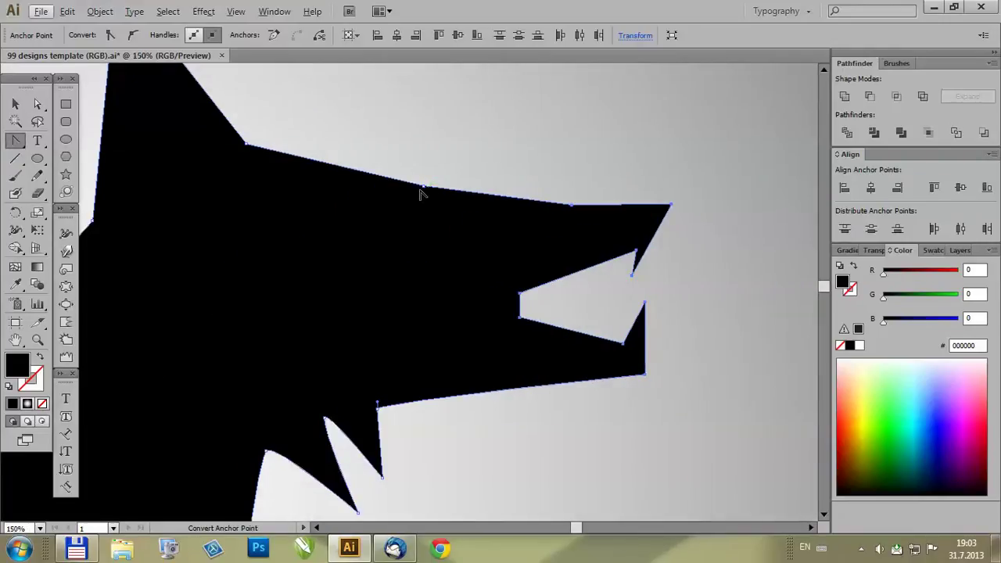
{"action": "left_click", "coordinate": [424, 188]}
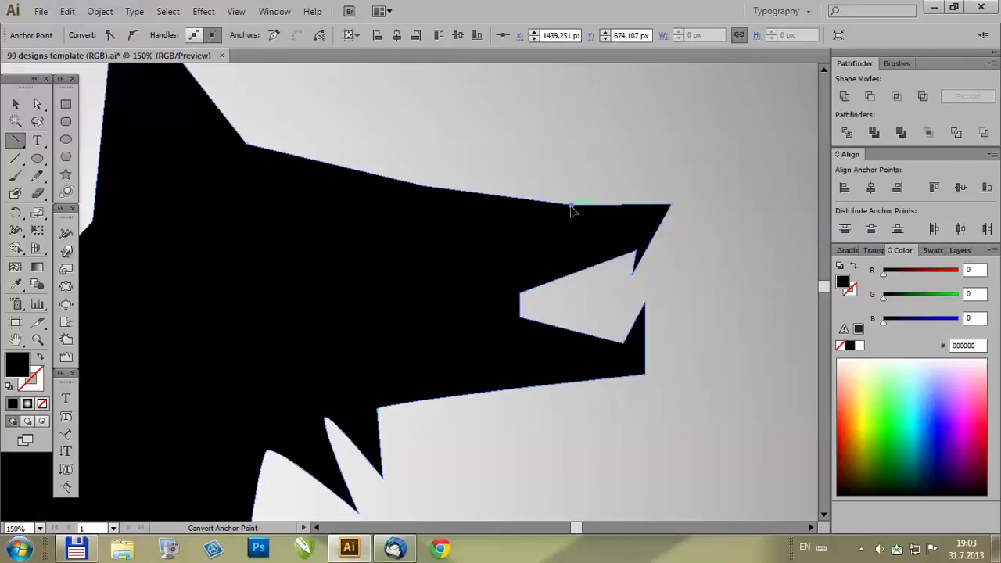
{"action": "left_click", "coordinate": [571, 206]}
{"action": "left_click", "coordinate": [39, 105]}
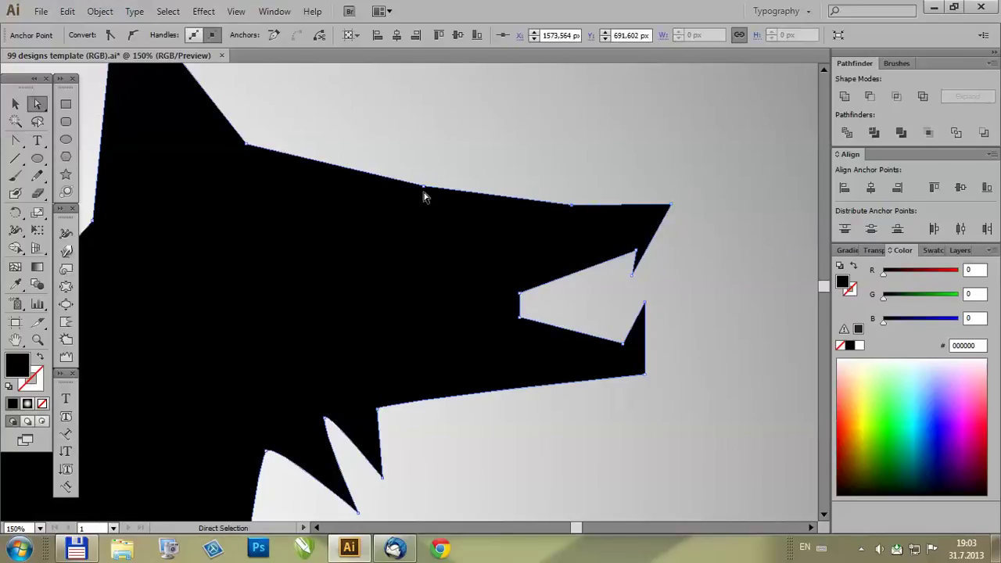
{"action": "left_click_drag", "start_coordinate": [424, 189], "coordinate": [392, 161]}
{"action": "left_click", "coordinate": [15, 141]}
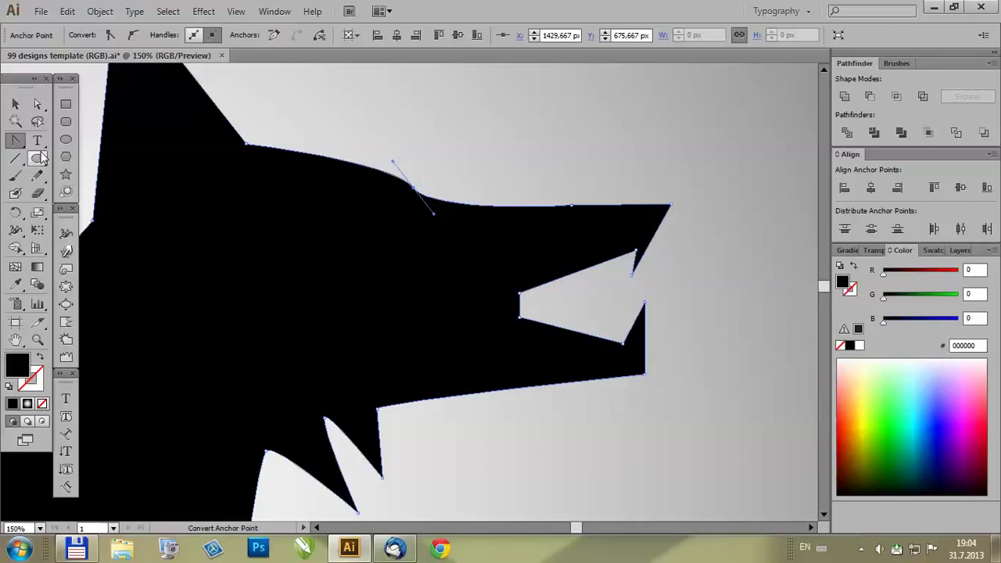
{"action": "left_click", "coordinate": [17, 142]}
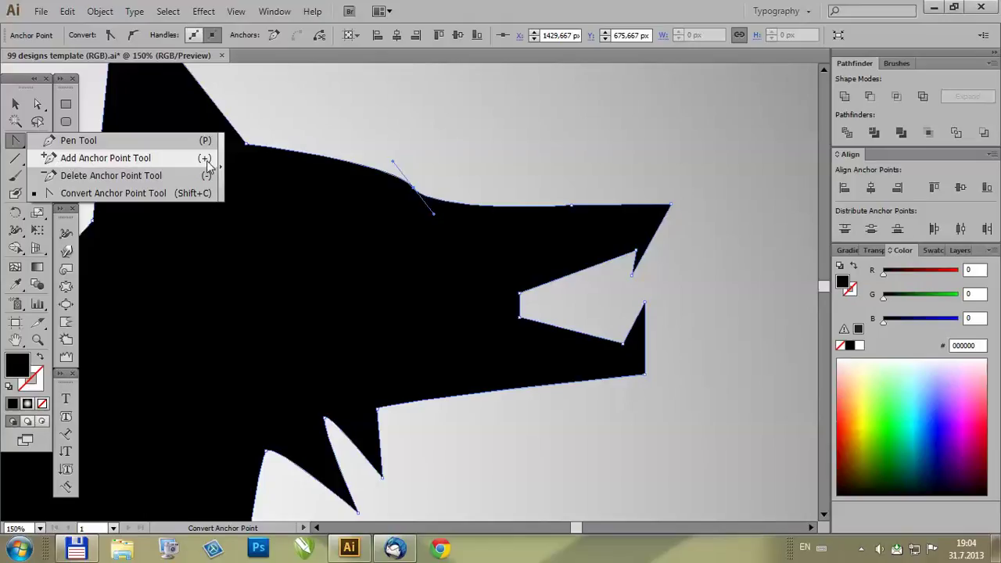
{"action": "left_click", "coordinate": [207, 160]}
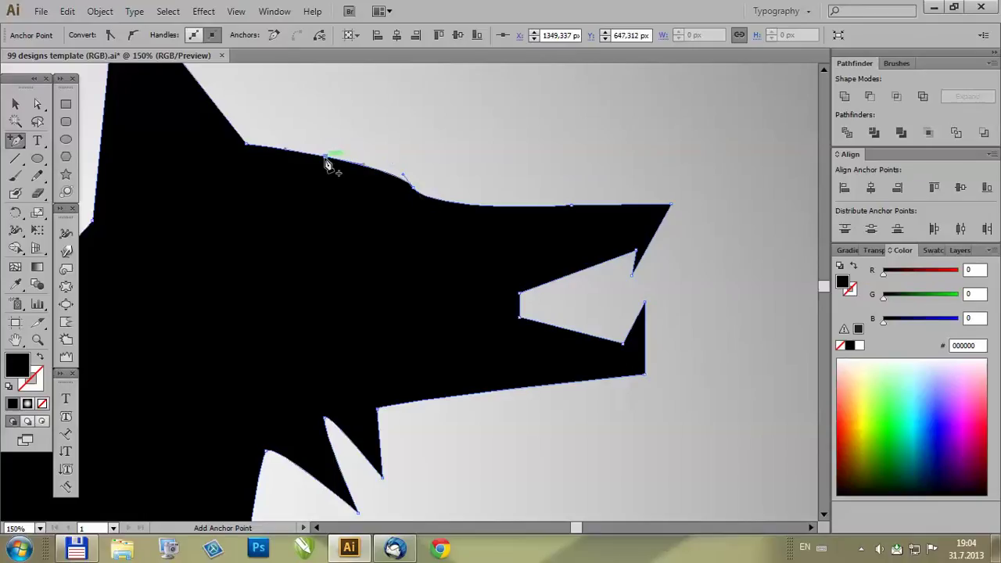
Drag the forehead anchors down and right to form a small stepped brow above the snout.
{"action": "left_click", "coordinate": [37, 104]}
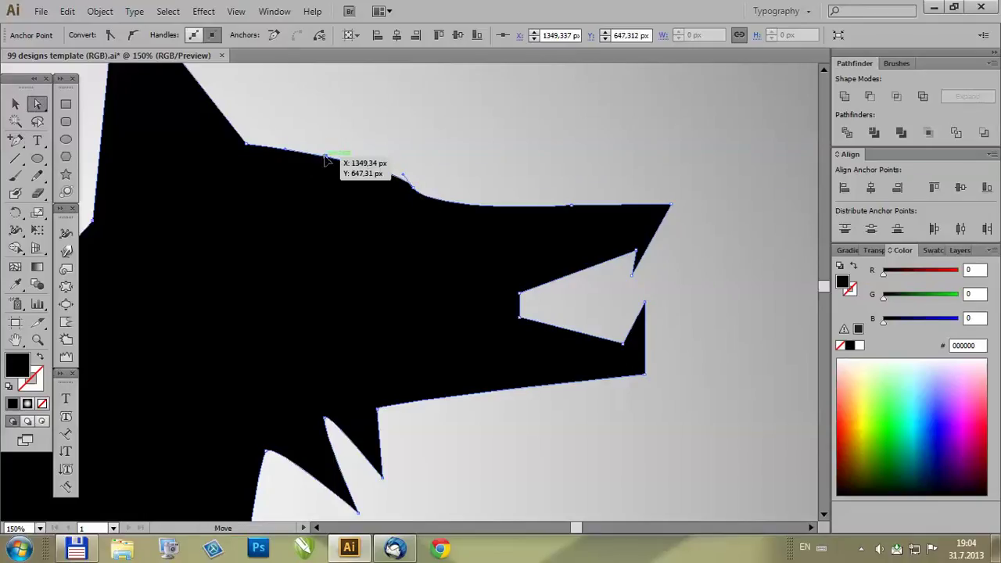
{"action": "left_click_drag", "start_coordinate": [318, 160], "coordinate": [319, 175]}
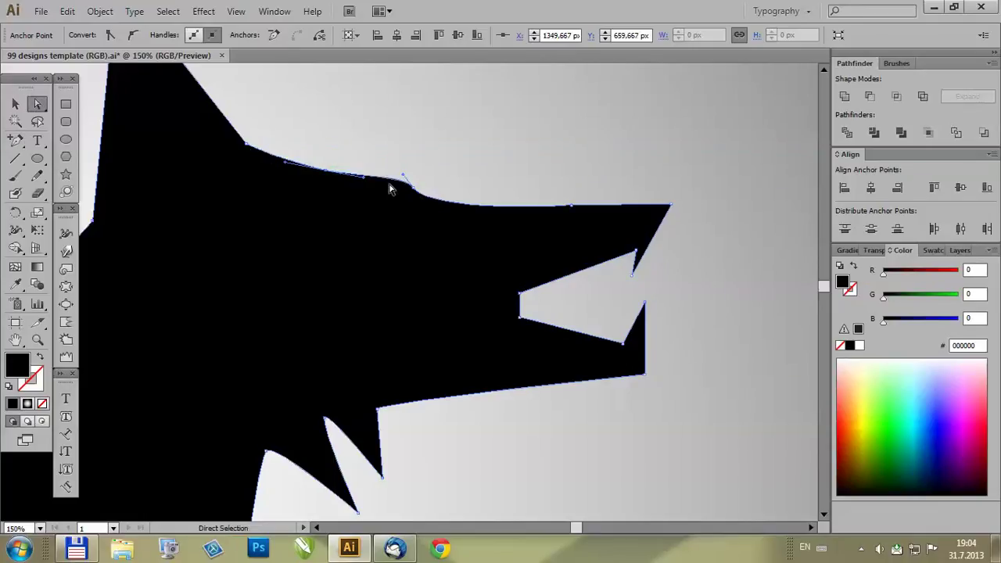
{"action": "left_click_drag", "start_coordinate": [413, 189], "coordinate": [440, 192]}
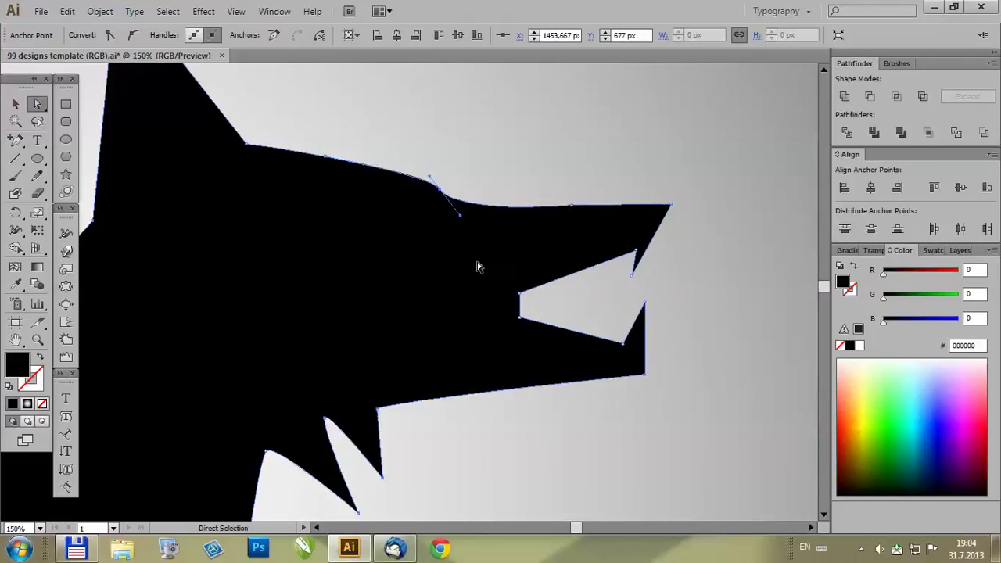
{"action": "scroll", "coordinate": [478, 267], "scroll_direction": "down", "scroll_amount": 2}
{"action": "scroll", "coordinate": [555, 247], "scroll_direction": "up", "scroll_amount": 2}
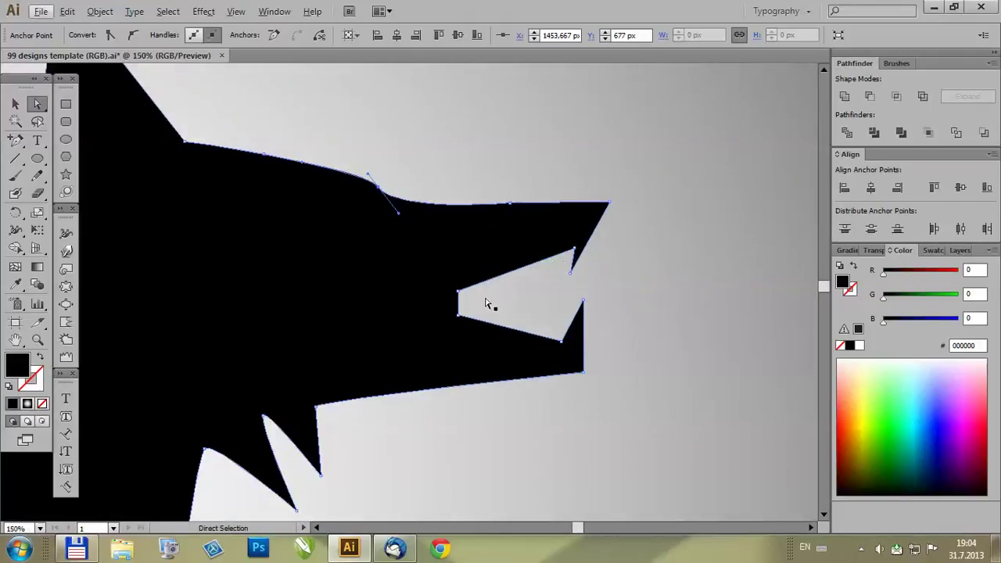
{"action": "left_click_drag", "start_coordinate": [16, 139], "coordinate": [54, 192]}
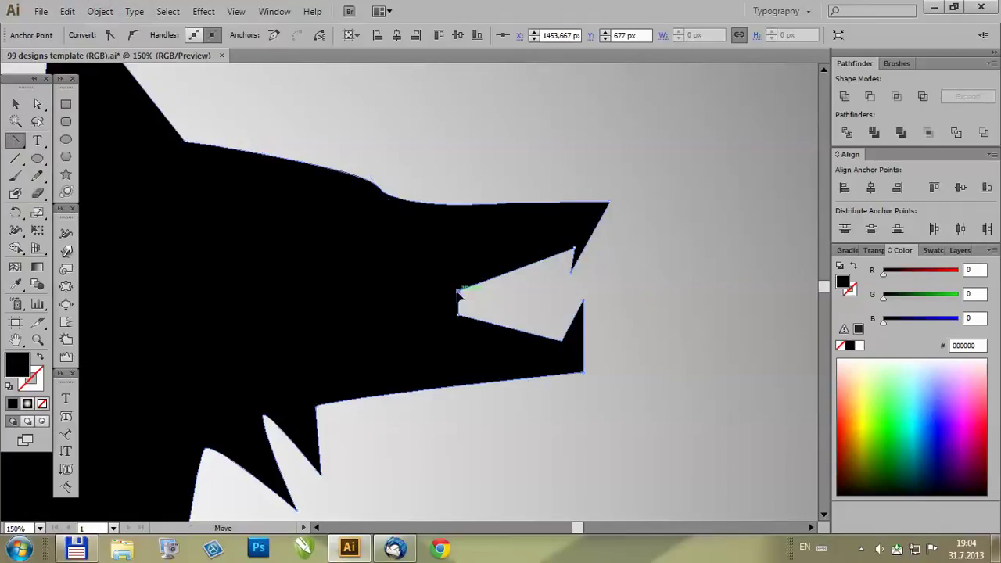
Pull curve handles from the mouth's inner corner anchors to round that corner.
{"action": "scroll", "coordinate": [461, 327], "scroll_direction": "up", "scroll_amount": 2}
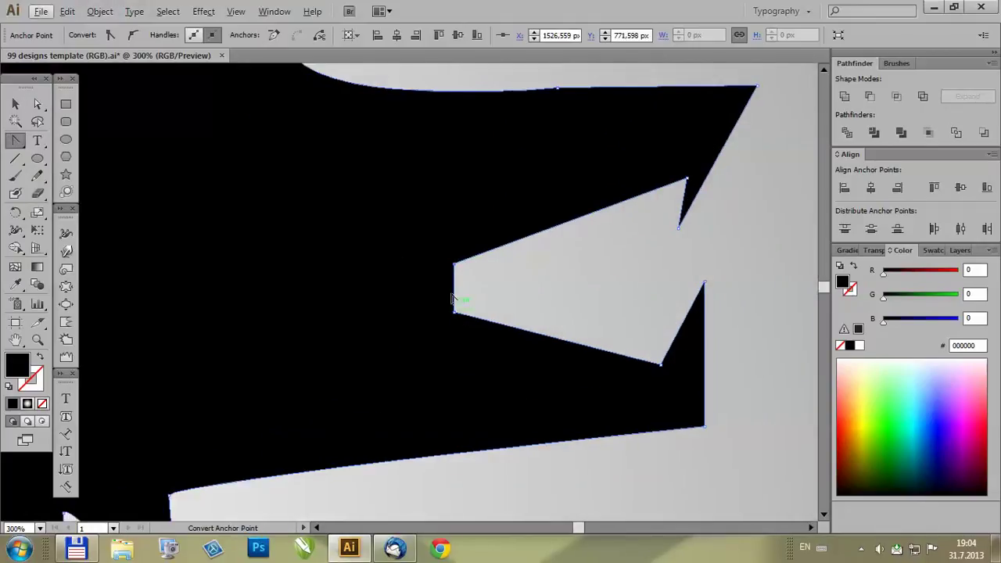
{"action": "left_click_drag", "start_coordinate": [455, 265], "coordinate": [473, 252]}
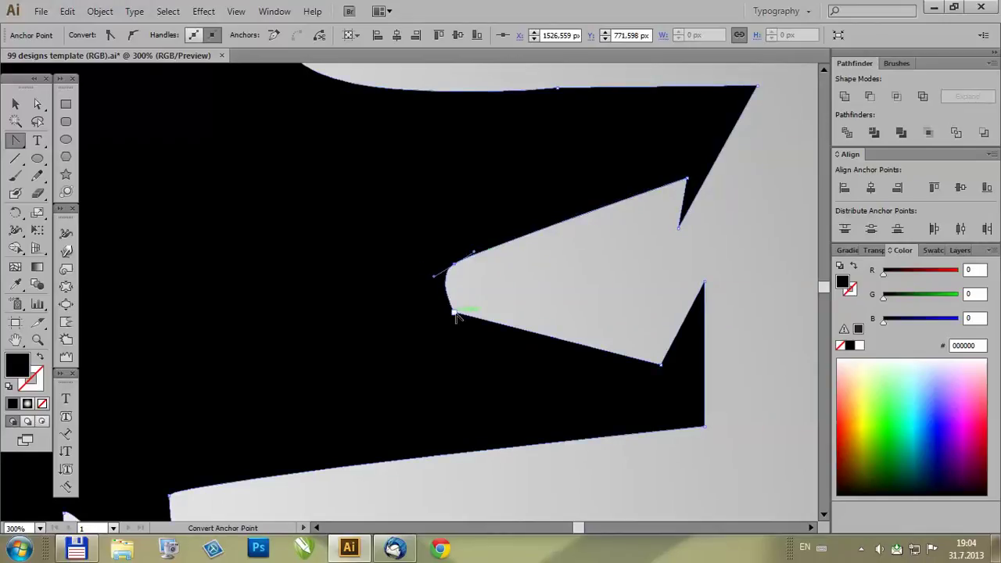
{"action": "left_click_drag", "start_coordinate": [455, 314], "coordinate": [565, 316]}
{"action": "key", "text": "ctrl+1"}
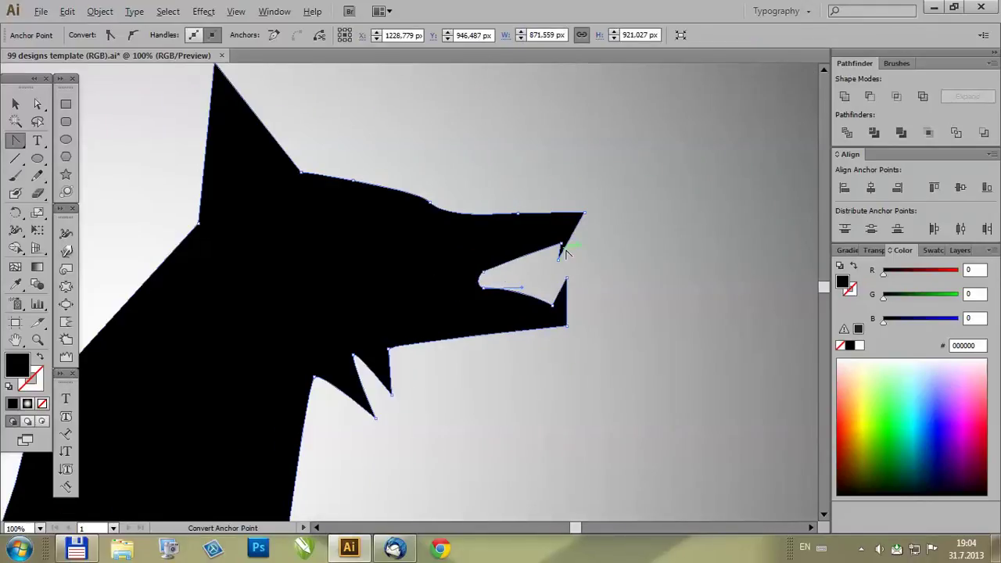
Curve the upper jaw edge by dragging a handle from the fang-tip anchor.
{"action": "scroll", "coordinate": [566, 251], "scroll_direction": "up", "scroll_amount": 2}
{"action": "left_click_drag", "start_coordinate": [552, 232], "coordinate": [487, 289]}
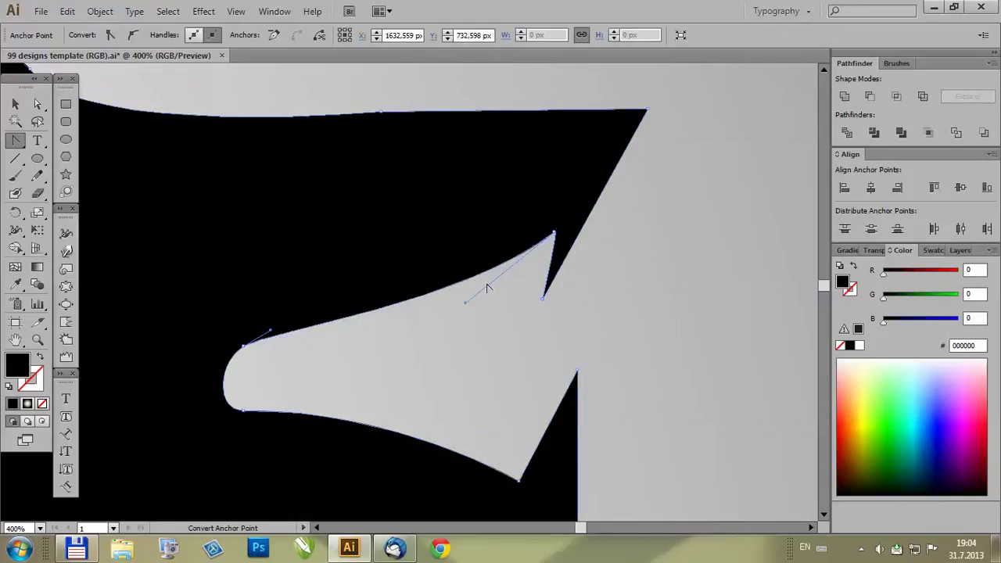
{"action": "scroll", "coordinate": [537, 289], "scroll_direction": "down", "scroll_amount": 4}
{"action": "scroll", "coordinate": [585, 297], "scroll_direction": "up", "scroll_amount": 3}
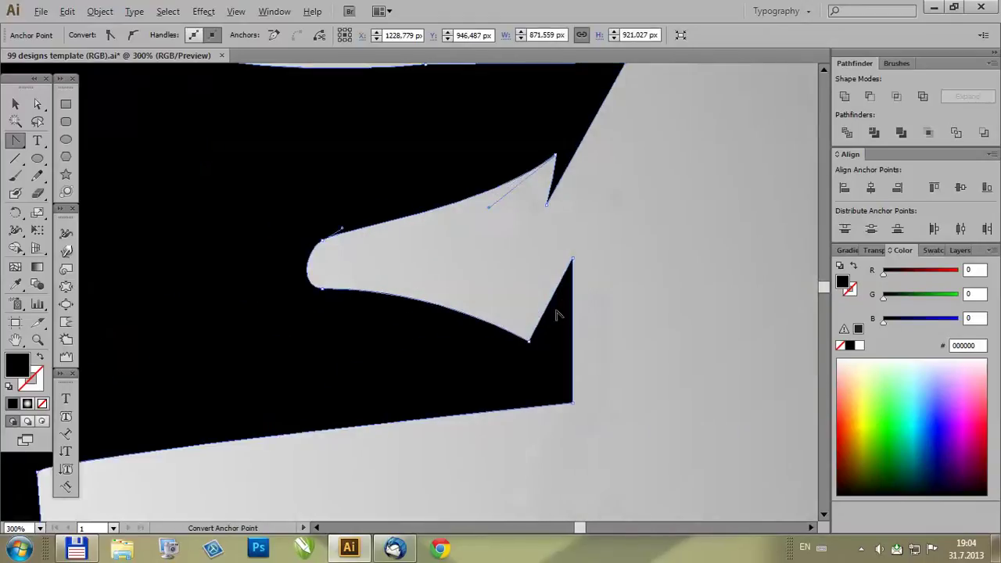
Bend the lower jaw edge into a curve, then select the whole wolf silhouette.
{"action": "left_click", "coordinate": [529, 341]}
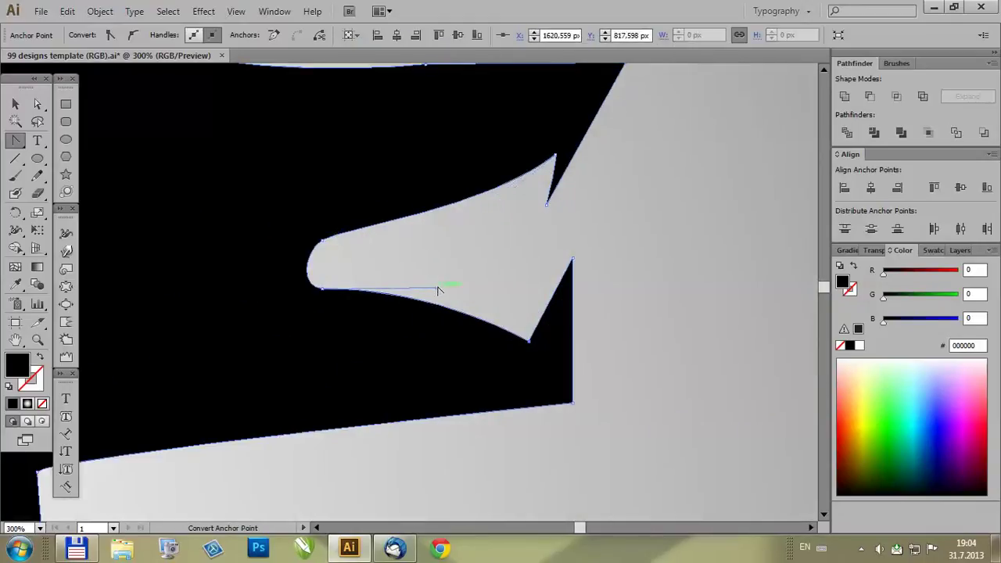
{"action": "left_click_drag", "start_coordinate": [438, 290], "coordinate": [529, 273]}
{"action": "scroll", "coordinate": [547, 280], "scroll_direction": "down", "scroll_amount": 4}
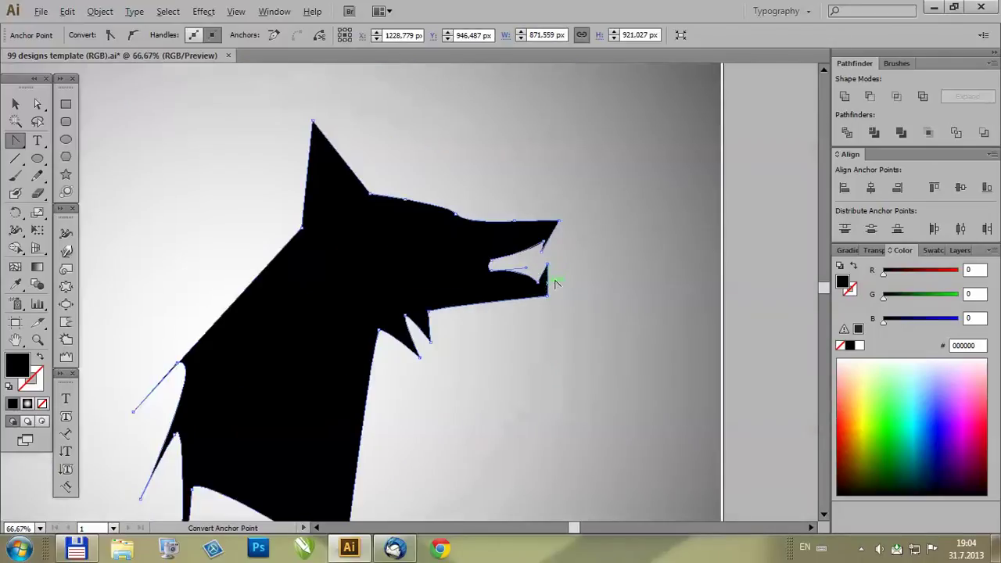
{"action": "scroll", "coordinate": [469, 235], "scroll_direction": "up", "scroll_amount": 2}
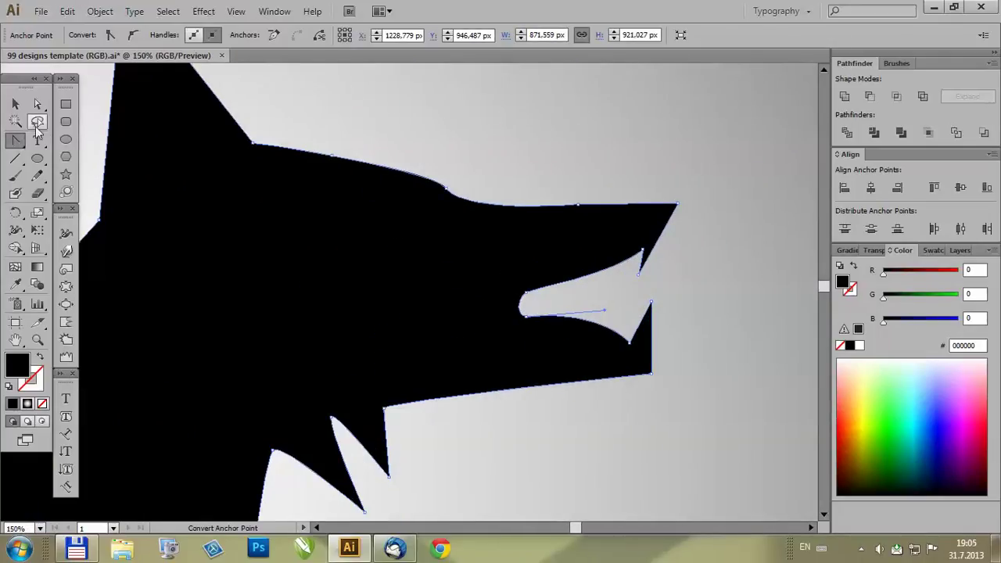
{"action": "left_click", "coordinate": [15, 104]}
{"action": "scroll", "coordinate": [490, 199], "scroll_direction": "down", "scroll_amount": 4}
{"action": "scroll", "coordinate": [487, 223], "scroll_direction": "up", "scroll_amount": 1}
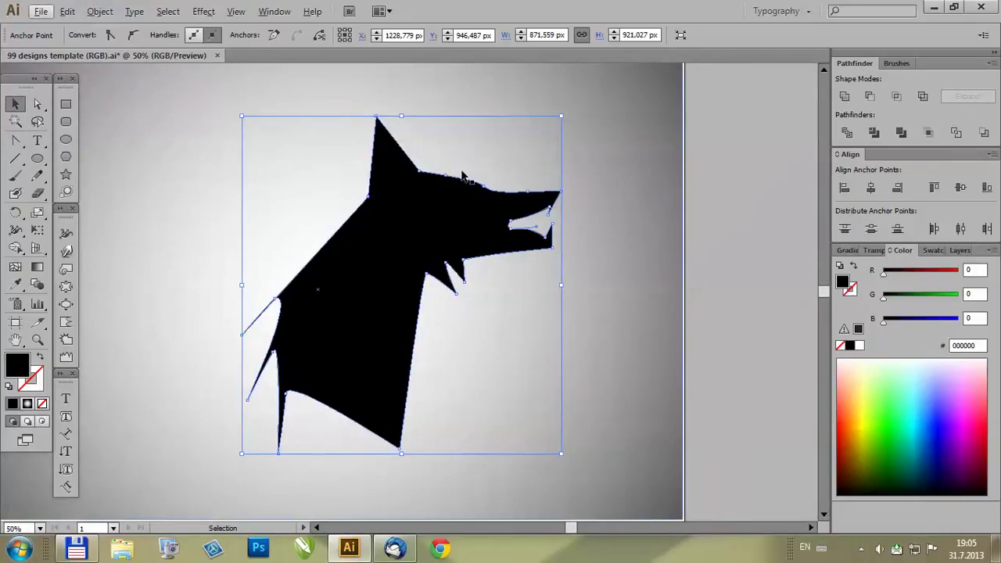
Draw a jagged inner-ear shape with the Pen, fill it white, and begin the eye path.
{"action": "scroll", "coordinate": [457, 181], "scroll_direction": "up", "scroll_amount": 2}
{"action": "left_click_drag", "start_coordinate": [15, 141], "coordinate": [47, 139]}
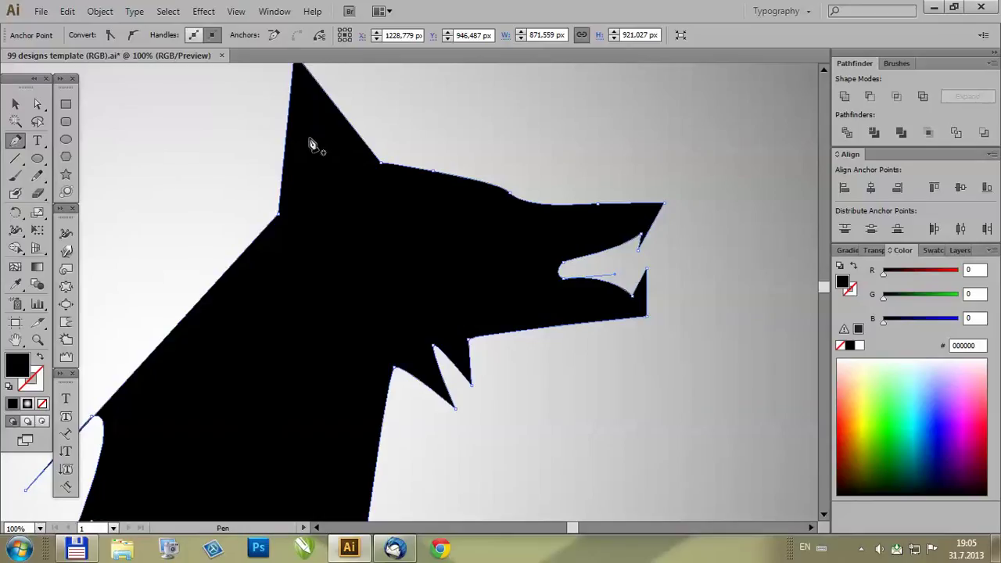
{"action": "left_click", "coordinate": [309, 136]}
{"action": "left_click_drag", "start_coordinate": [302, 238], "coordinate": [310, 135]}
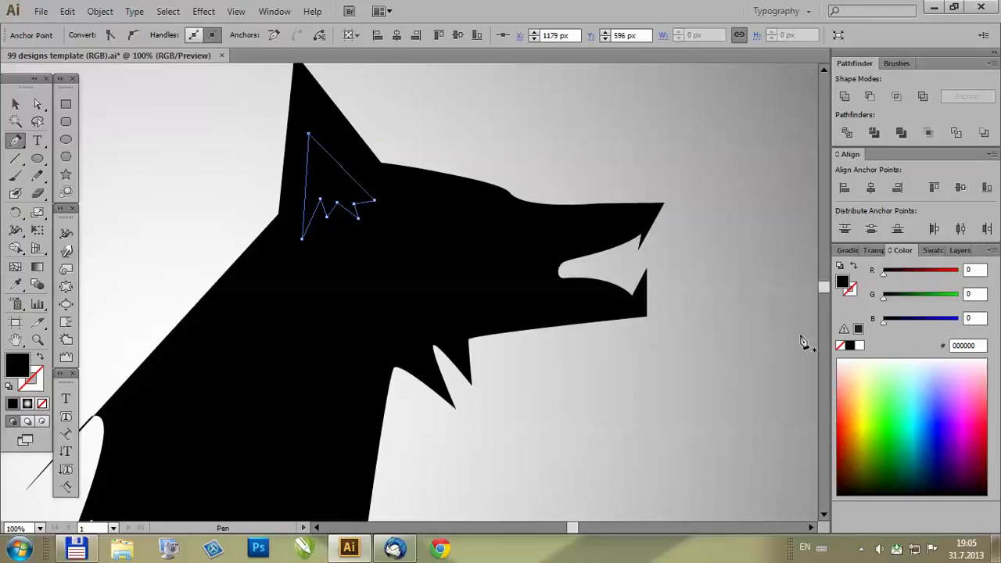
{"action": "left_click", "coordinate": [859, 346]}
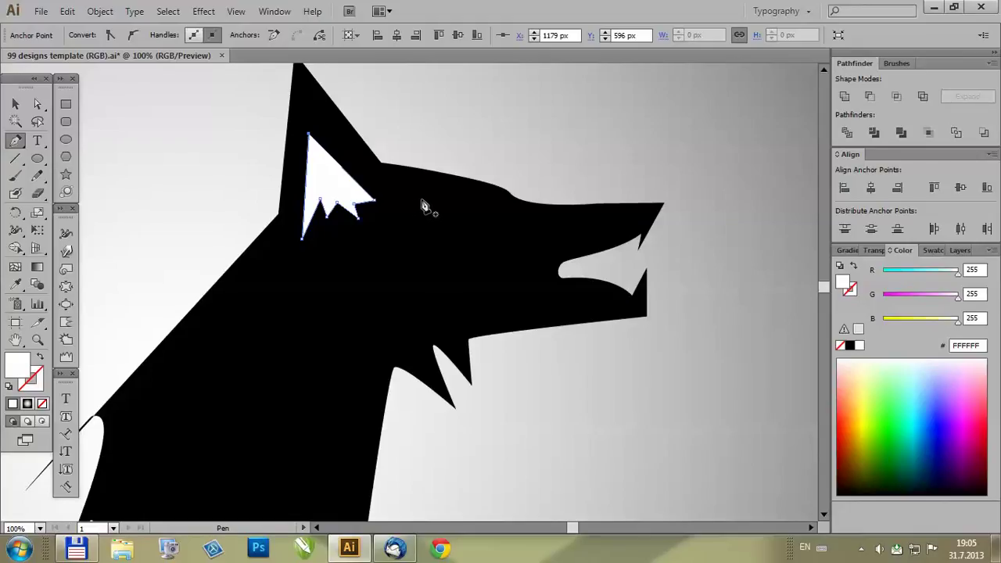
{"action": "left_click_drag", "start_coordinate": [417, 202], "coordinate": [469, 215]}
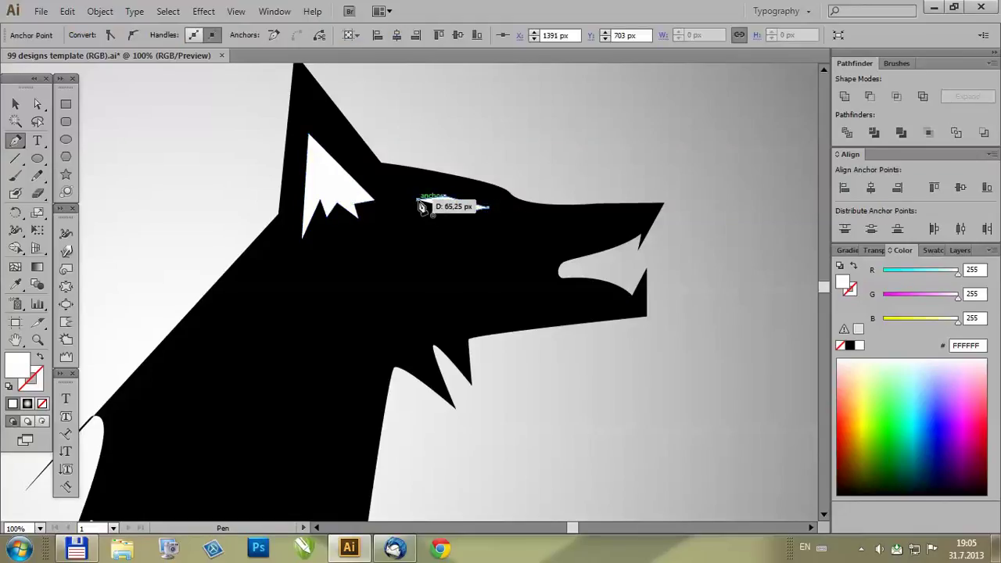
Close the slanted white eye path on the wolf's brow.
{"action": "left_click", "coordinate": [418, 201]}
{"action": "left_click", "coordinate": [15, 103]}
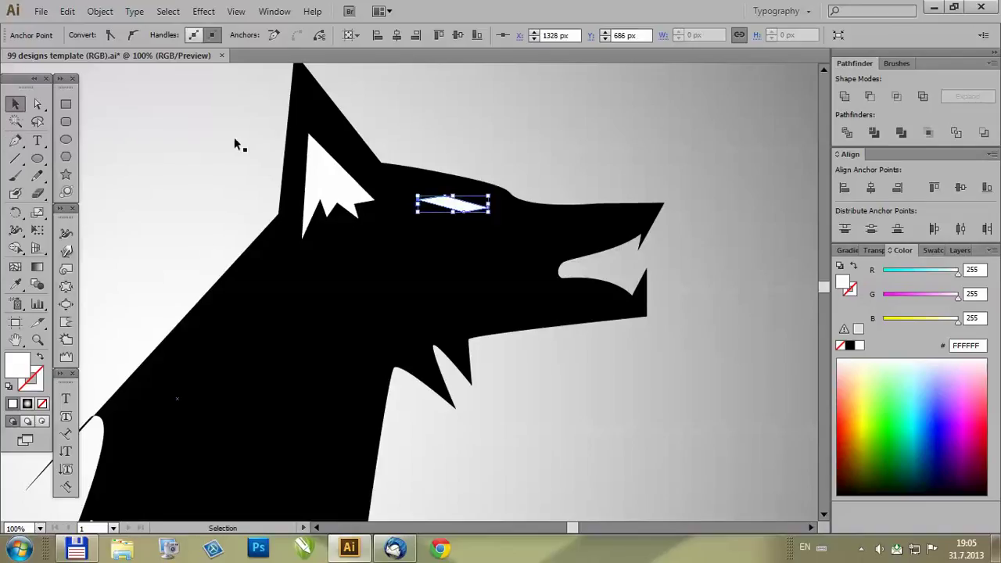
{"action": "scroll", "coordinate": [525, 220], "scroll_direction": "down", "scroll_amount": 3}
{"action": "left_click", "coordinate": [551, 270]}
{"action": "scroll", "coordinate": [335, 200], "scroll_direction": "down", "scroll_amount": 2}
{"action": "scroll", "coordinate": [336, 200], "scroll_direction": "up", "scroll_amount": 3}
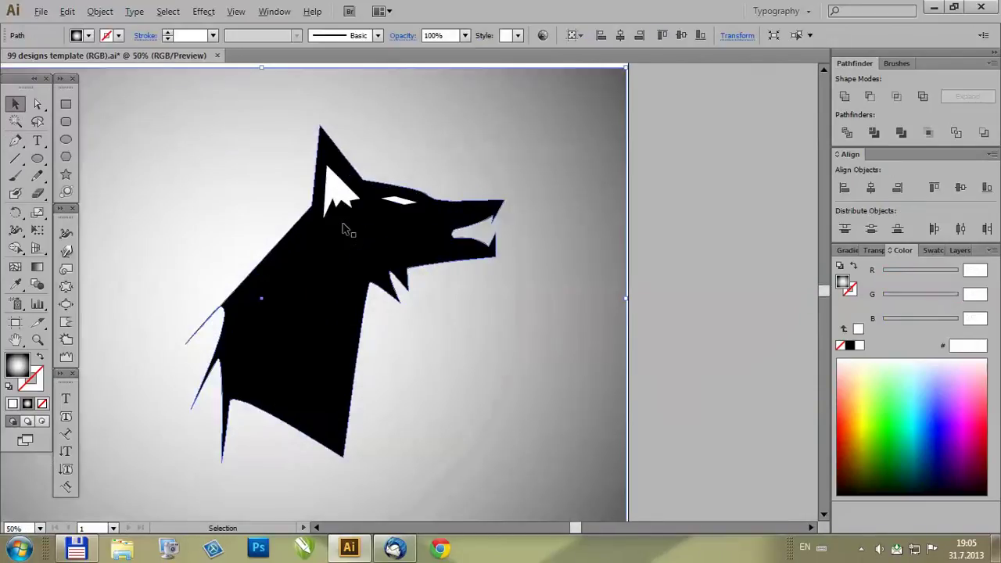
{"action": "scroll", "coordinate": [326, 223], "scroll_direction": "up", "scroll_amount": 1}
Move the white inner-ear shape up, then nudge it down and left into place.
{"action": "left_click", "coordinate": [332, 207]}
{"action": "scroll", "coordinate": [333, 211], "scroll_direction": "up", "scroll_amount": 3}
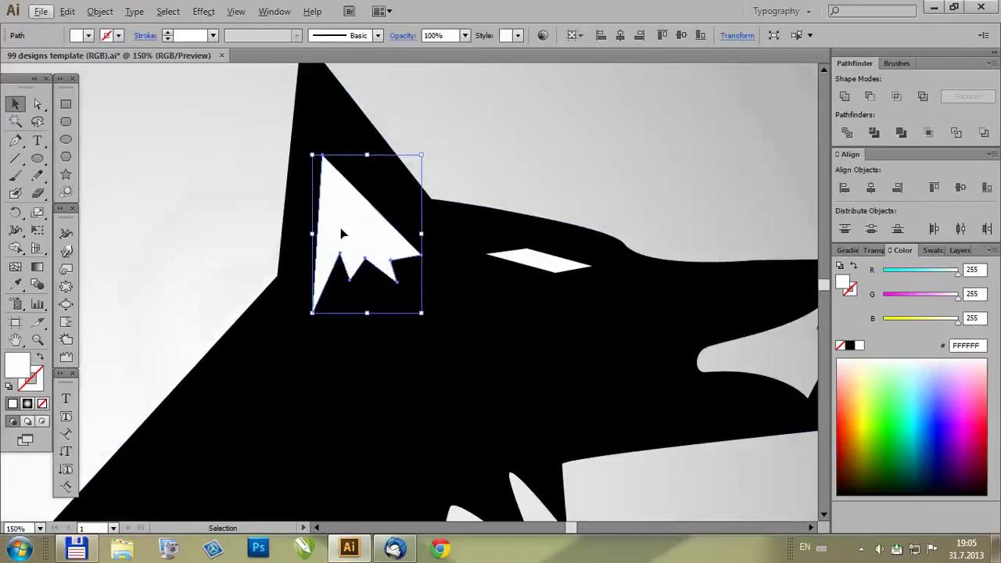
{"action": "left_click_drag", "start_coordinate": [341, 237], "coordinate": [348, 205]}
{"action": "scroll", "coordinate": [349, 205], "scroll_direction": "down", "scroll_amount": 2}
{"action": "left_click", "coordinate": [465, 196]}
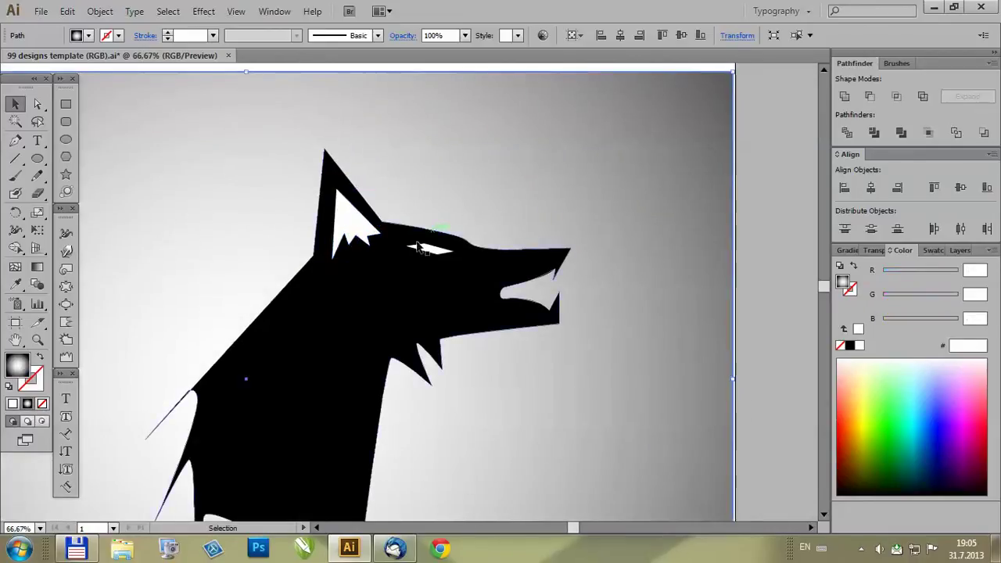
{"action": "left_click", "coordinate": [362, 230]}
{"action": "scroll", "coordinate": [360, 228], "scroll_direction": "up", "scroll_amount": 3}
{"action": "left_click_drag", "start_coordinate": [357, 227], "coordinate": [326, 270]}
Convert the inner-ear notch corner to a curve and nudge its bottom point down.
{"action": "left_click_drag", "start_coordinate": [16, 143], "coordinate": [56, 193]}
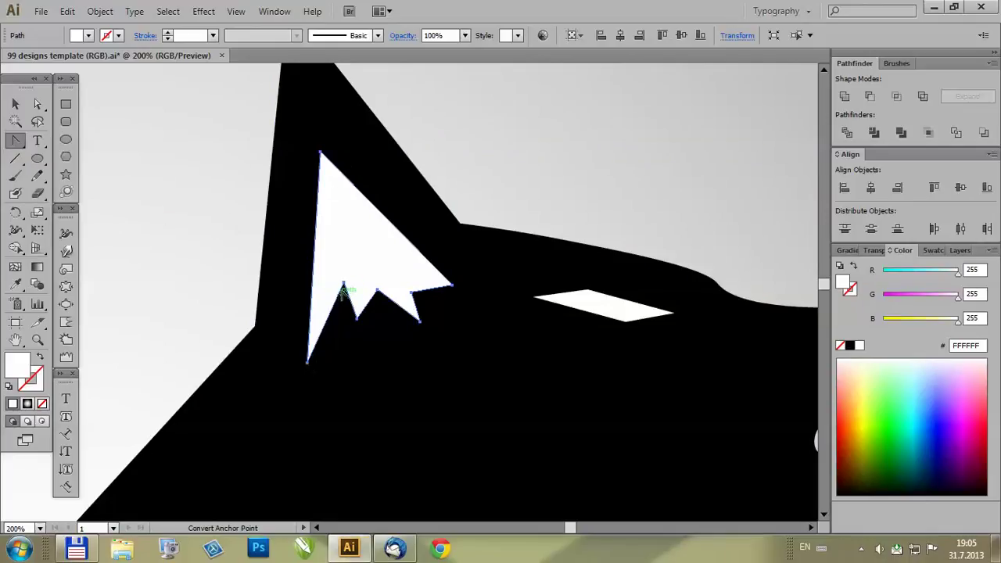
{"action": "left_click_drag", "start_coordinate": [344, 284], "coordinate": [406, 276]}
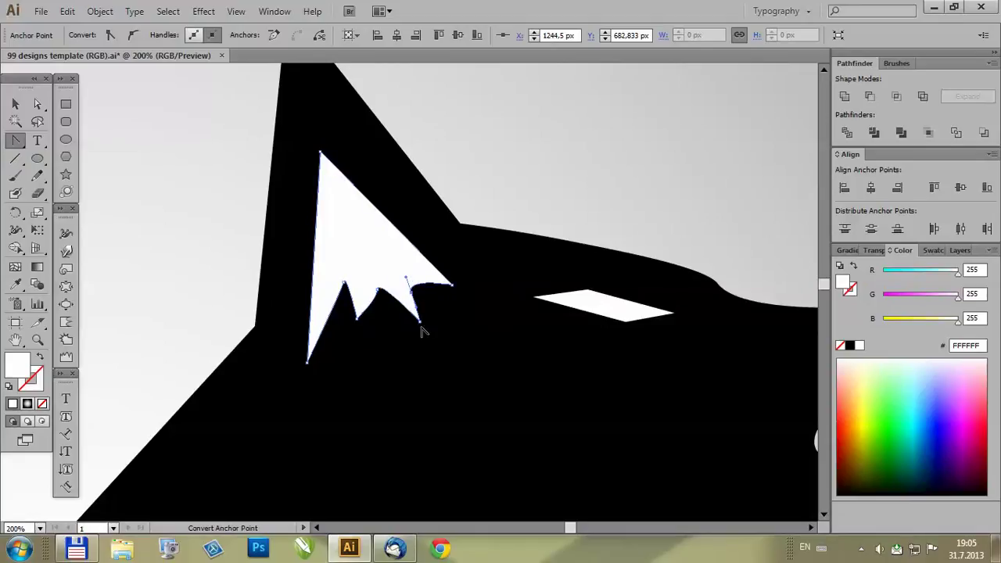
{"action": "left_click", "coordinate": [308, 364]}
{"action": "left_click_drag", "start_coordinate": [311, 366], "coordinate": [306, 375]}
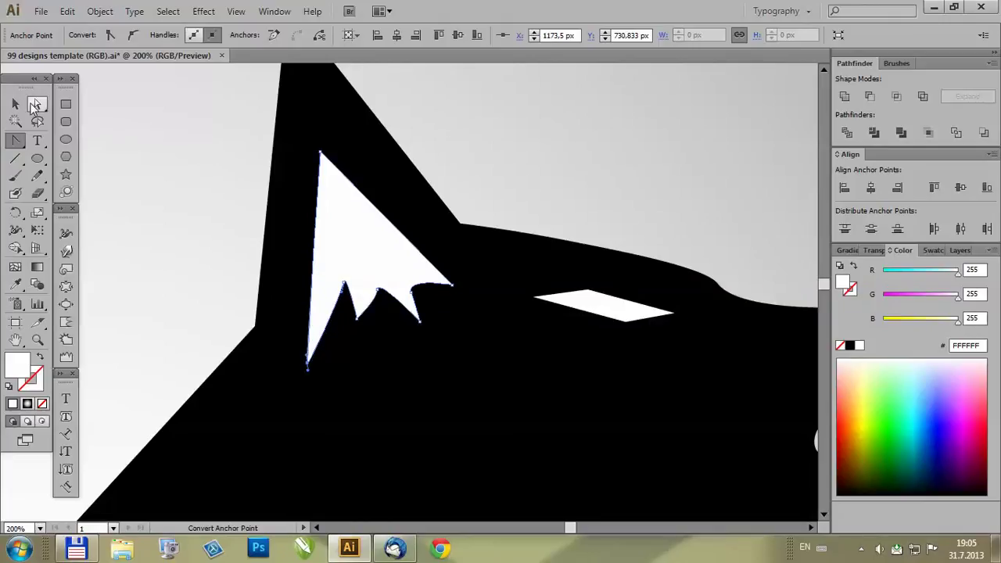
Reposition the notch points to lengthen the inner-ear spikes.
{"action": "left_click", "coordinate": [37, 105]}
{"action": "scroll", "coordinate": [341, 291], "scroll_direction": "up", "scroll_amount": 2}
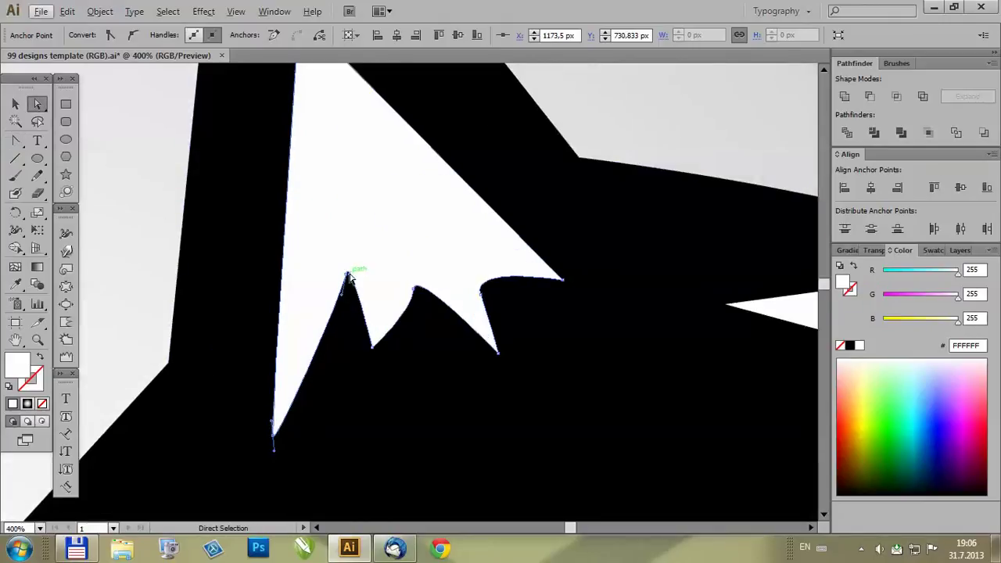
{"action": "left_click_drag", "start_coordinate": [349, 278], "coordinate": [335, 245]}
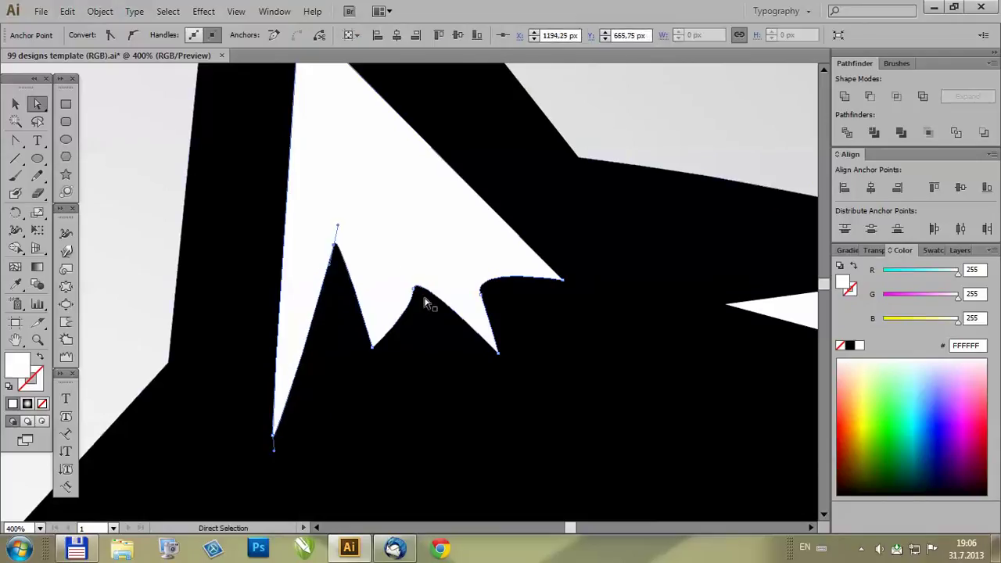
{"action": "left_click_drag", "start_coordinate": [415, 288], "coordinate": [426, 320]}
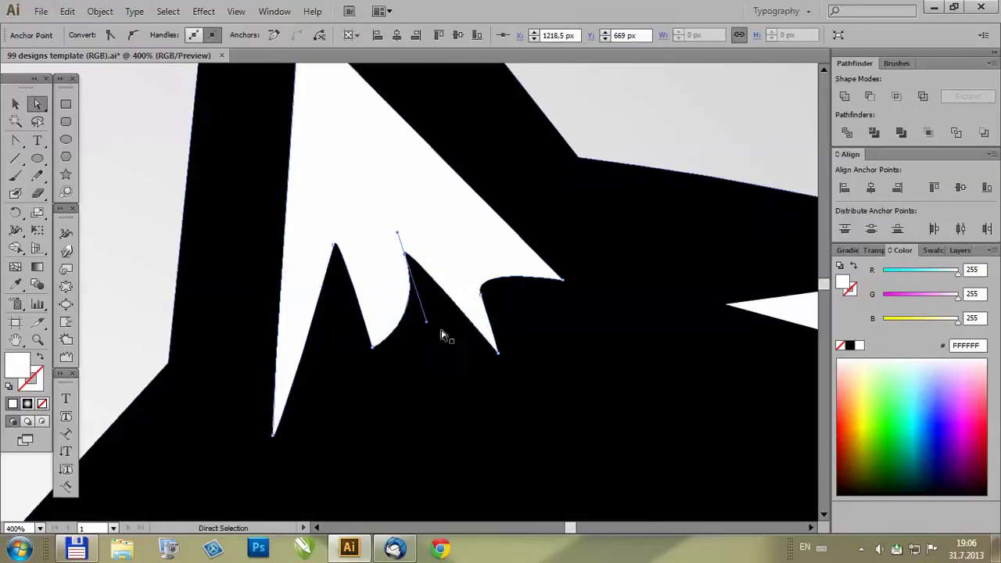
Pull the notch handles to bend the spikes into hooked, flame-like curves.
{"action": "left_click", "coordinate": [335, 246]}
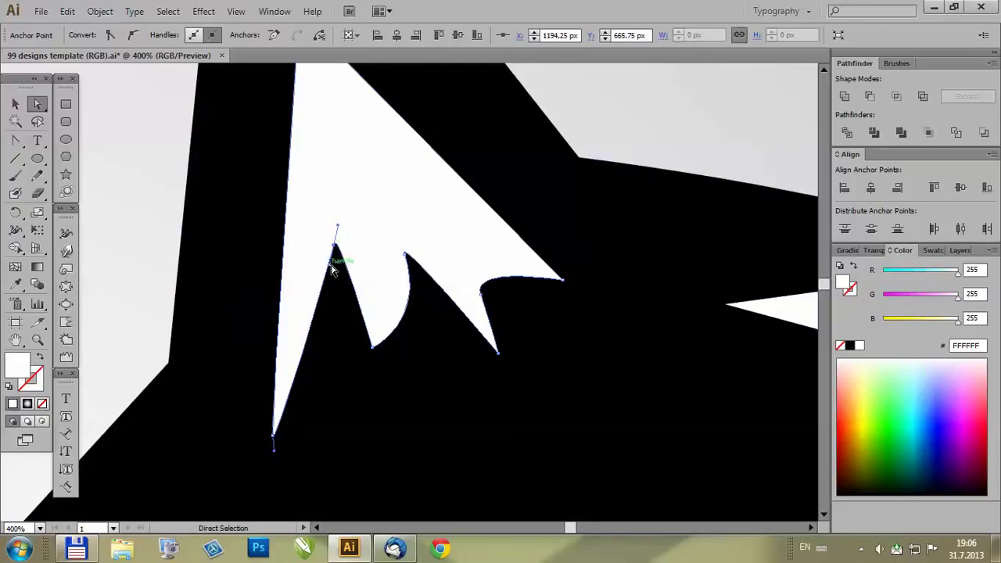
{"action": "left_click_drag", "start_coordinate": [339, 228], "coordinate": [373, 217]}
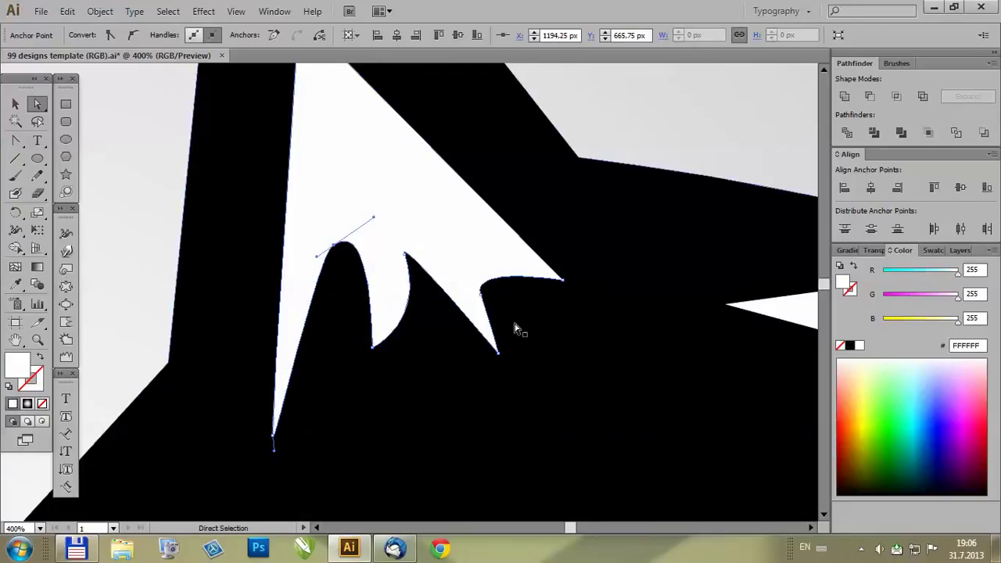
{"action": "left_click", "coordinate": [561, 281]}
{"action": "left_click_drag", "start_coordinate": [472, 267], "coordinate": [465, 214]}
{"action": "scroll", "coordinate": [321, 296], "scroll_direction": "down", "scroll_amount": 3}
{"action": "scroll", "coordinate": [321, 295], "scroll_direction": "down", "scroll_amount": 2}
Convert the eye's top, right, bottom and left corners into smooth points.
{"action": "scroll", "coordinate": [469, 297], "scroll_direction": "up", "scroll_amount": 4}
{"action": "left_click", "coordinate": [476, 297]}
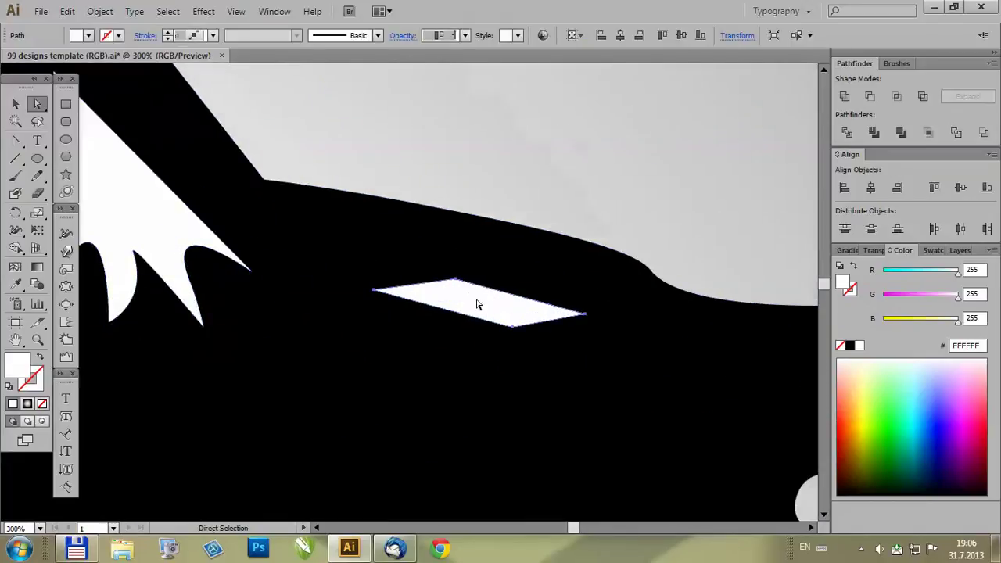
{"action": "key", "text": "shift+c"}
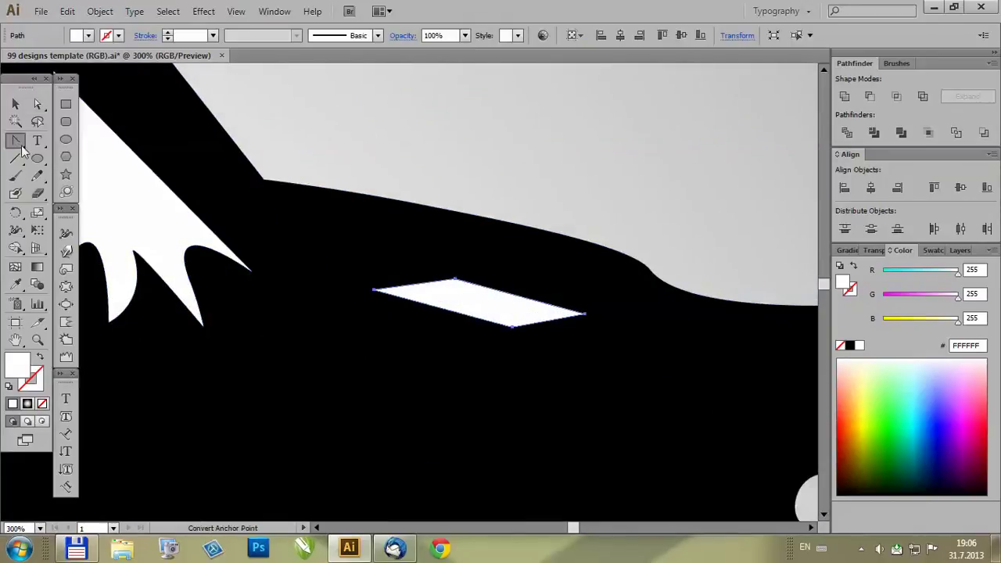
{"action": "scroll", "coordinate": [449, 291], "scroll_direction": "up", "scroll_amount": 1}
{"action": "left_click_drag", "start_coordinate": [441, 272], "coordinate": [452, 267]}
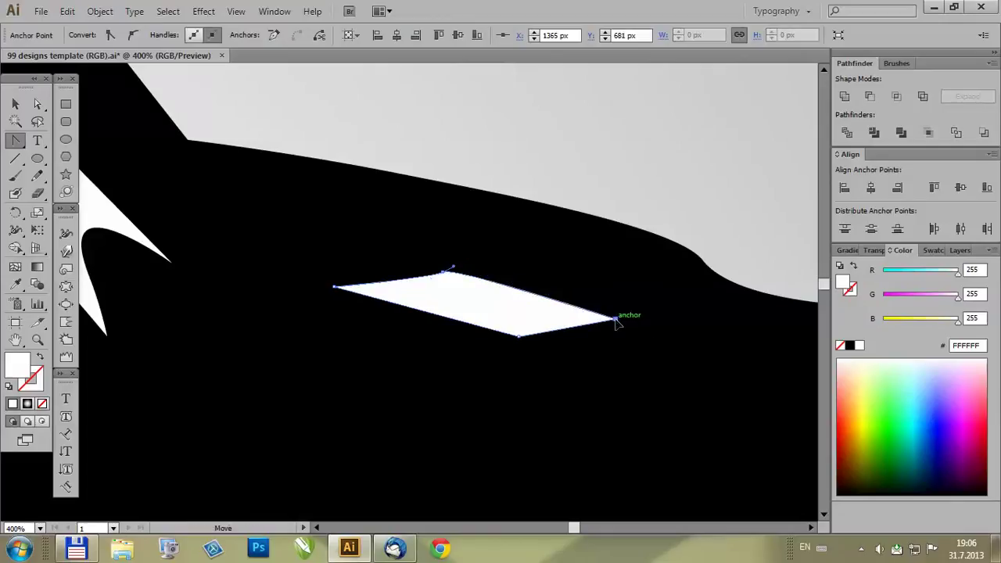
{"action": "left_click_drag", "start_coordinate": [617, 322], "coordinate": [607, 329]}
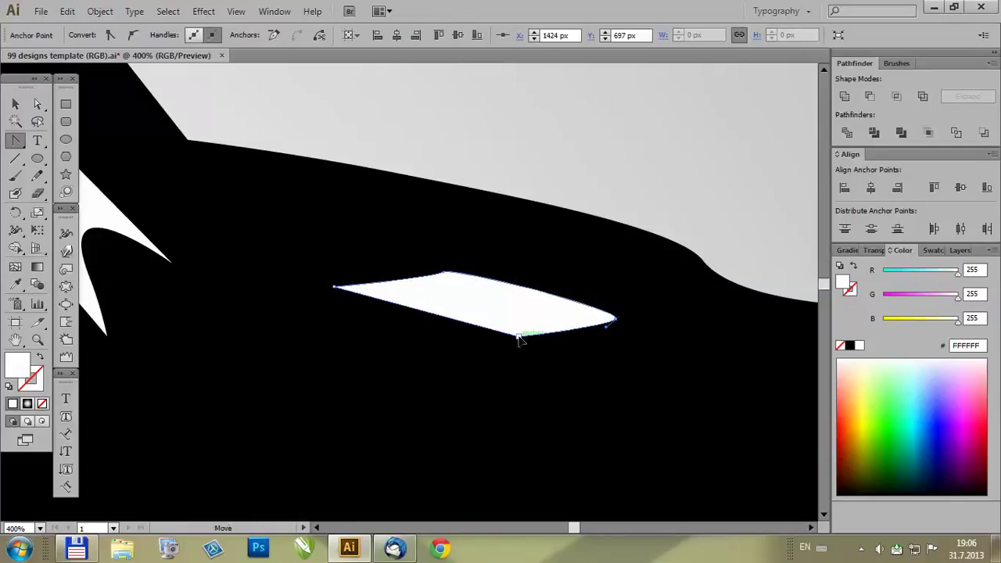
{"action": "left_click_drag", "start_coordinate": [516, 337], "coordinate": [517, 345]}
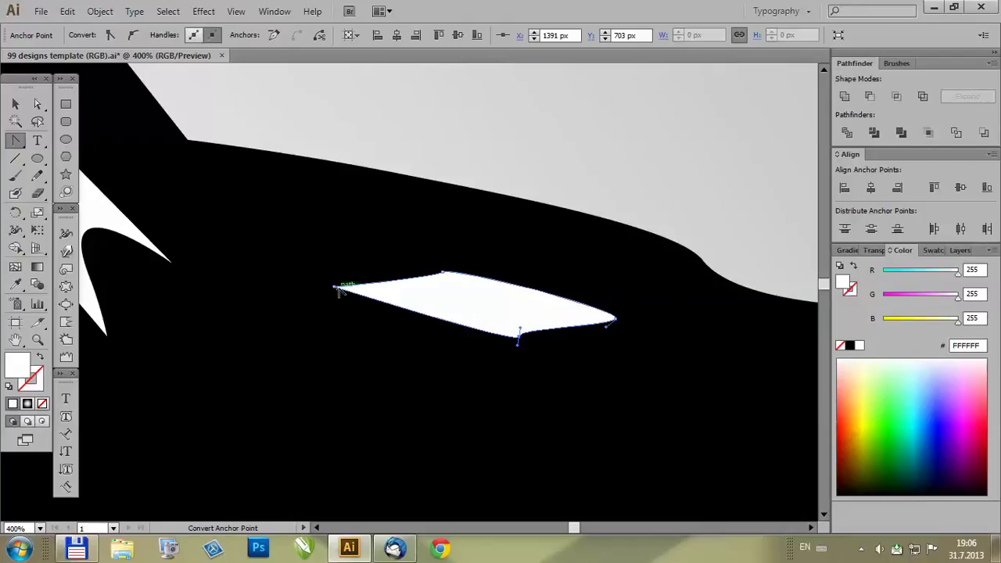
{"action": "left_click", "coordinate": [132, 36]}
{"action": "key", "text": "ctrl+z"}
{"action": "left_click_drag", "start_coordinate": [335, 289], "coordinate": [327, 278]}
Arch the eye's top edge higher and refine the curve of its lower edge.
{"action": "left_click", "coordinate": [38, 104]}
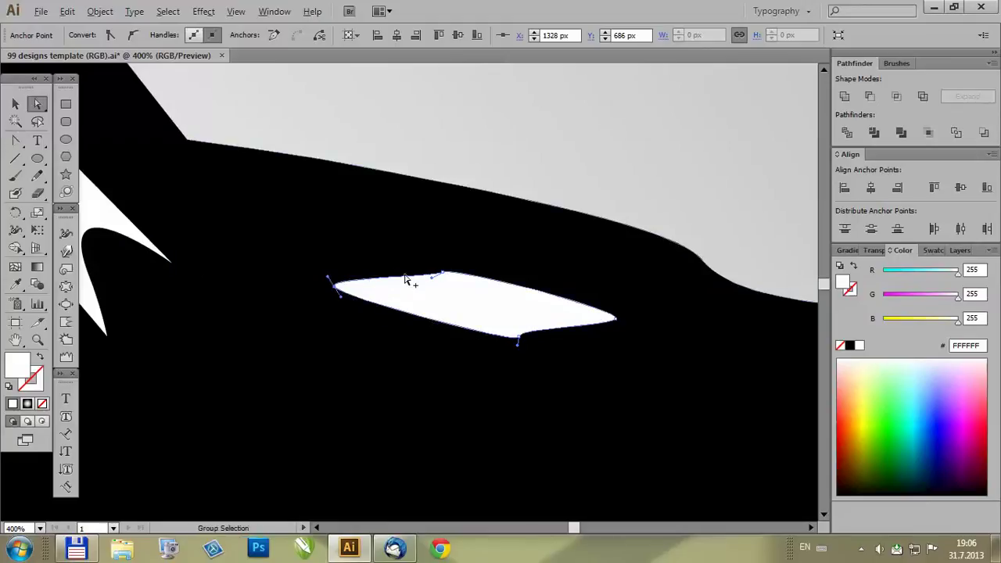
{"action": "scroll", "coordinate": [409, 282], "scroll_direction": "up", "scroll_amount": 2}
{"action": "left_click_drag", "start_coordinate": [456, 271], "coordinate": [390, 252]}
{"action": "scroll", "coordinate": [583, 352], "scroll_direction": "down", "scroll_amount": 1}
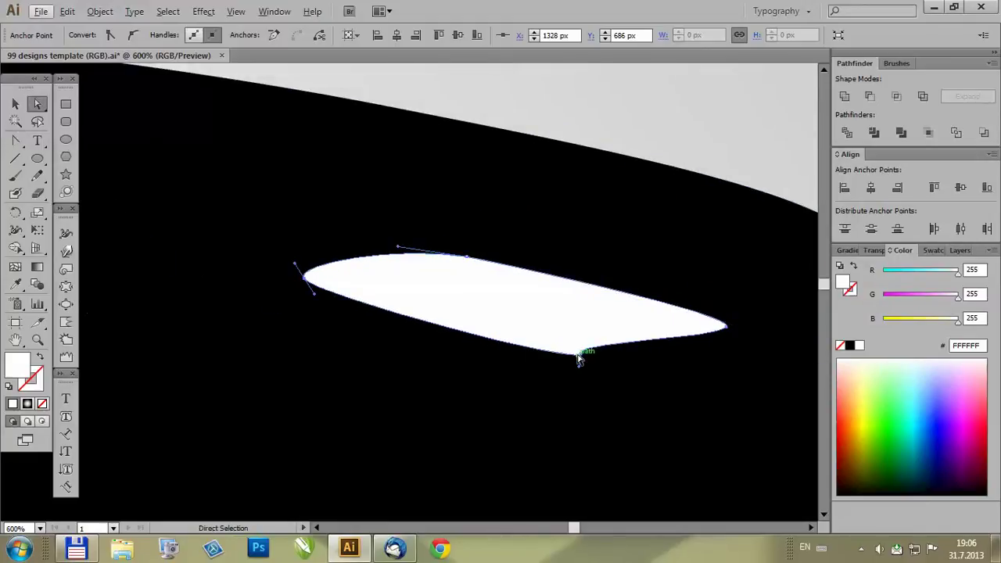
{"action": "scroll", "coordinate": [594, 367], "scroll_direction": "up", "scroll_amount": 2}
{"action": "left_click_drag", "start_coordinate": [569, 321], "coordinate": [614, 328]}
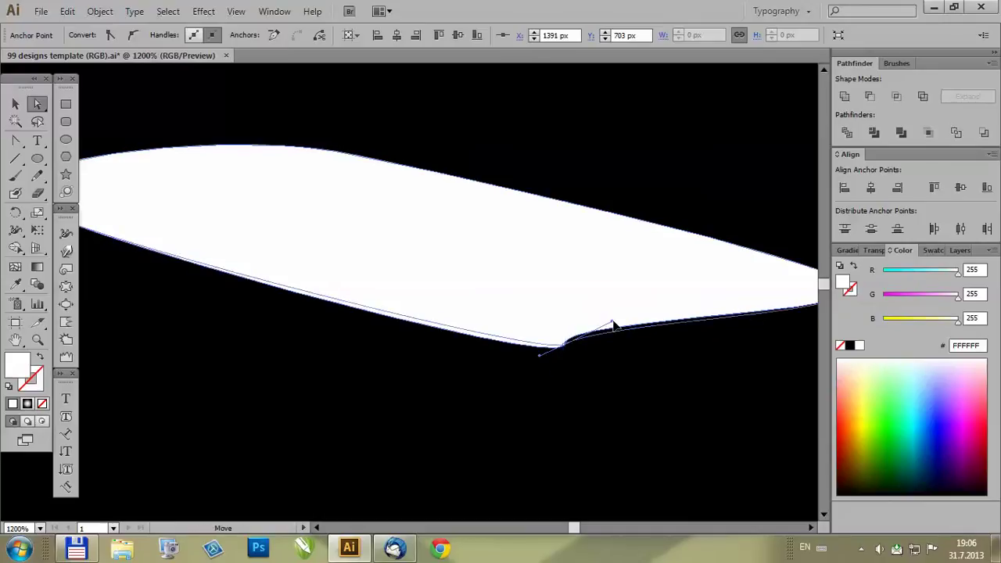
{"action": "scroll", "coordinate": [449, 289], "scroll_direction": "down", "scroll_amount": 3}
Select the black wolf silhouette with the Selection tool.
{"action": "left_click", "coordinate": [19, 107]}
{"action": "scroll", "coordinate": [382, 241], "scroll_direction": "down", "scroll_amount": 3}
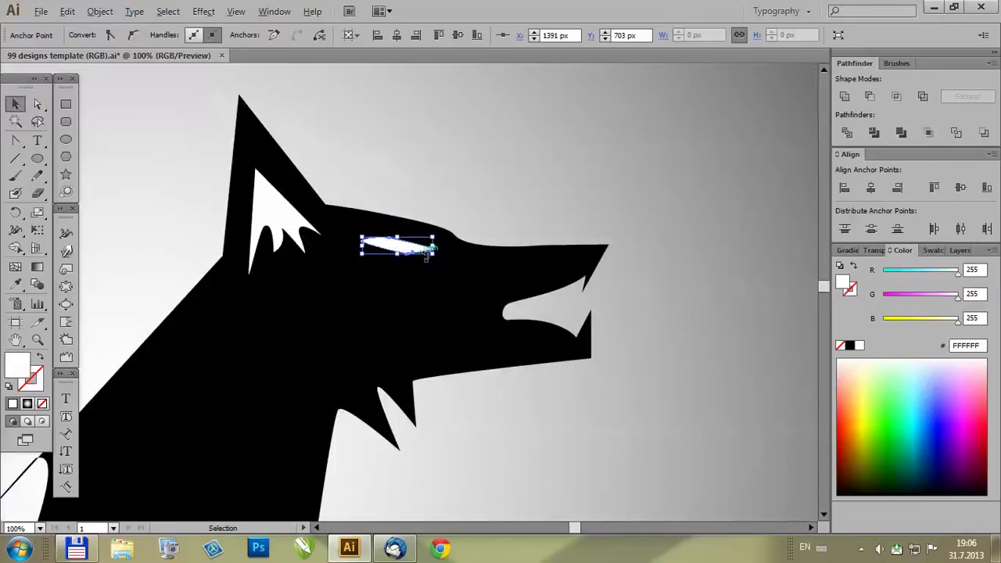
{"action": "left_click", "coordinate": [486, 210]}
{"action": "scroll", "coordinate": [677, 284], "scroll_direction": "down", "scroll_amount": 3}
{"action": "scroll", "coordinate": [291, 216], "scroll_direction": "down", "scroll_amount": 1}
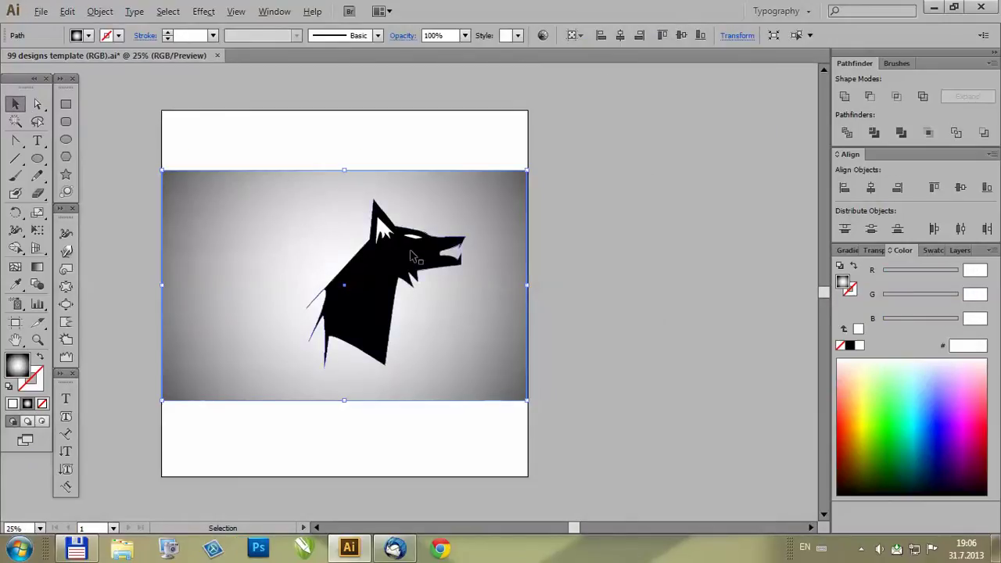
{"action": "scroll", "coordinate": [383, 250], "scroll_direction": "up", "scroll_amount": 3}
{"action": "scroll", "coordinate": [437, 258], "scroll_direction": "down", "scroll_amount": 1}
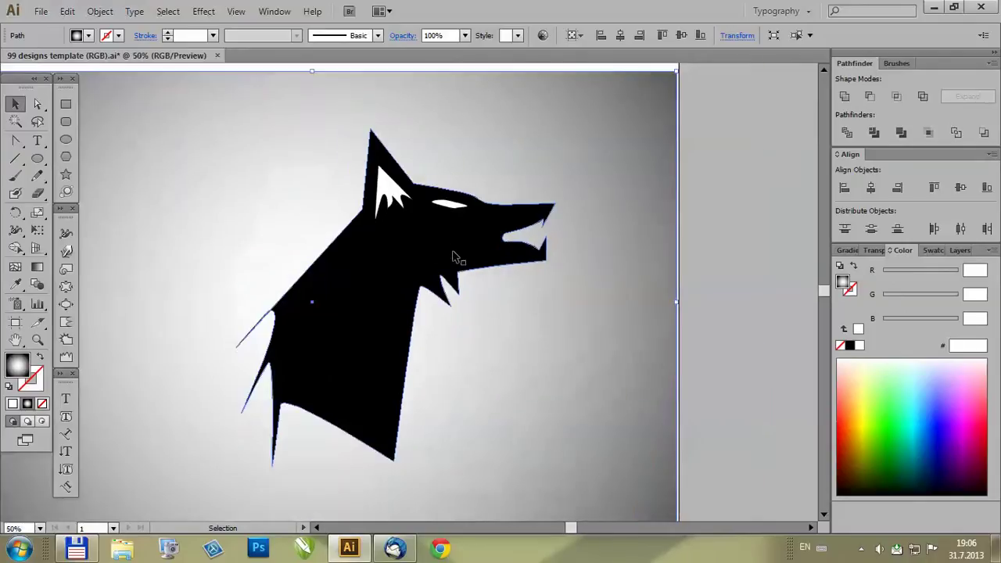
{"action": "scroll", "coordinate": [509, 284], "scroll_direction": "down", "scroll_amount": 2}
{"action": "scroll", "coordinate": [483, 273], "scroll_direction": "up", "scroll_amount": 2}
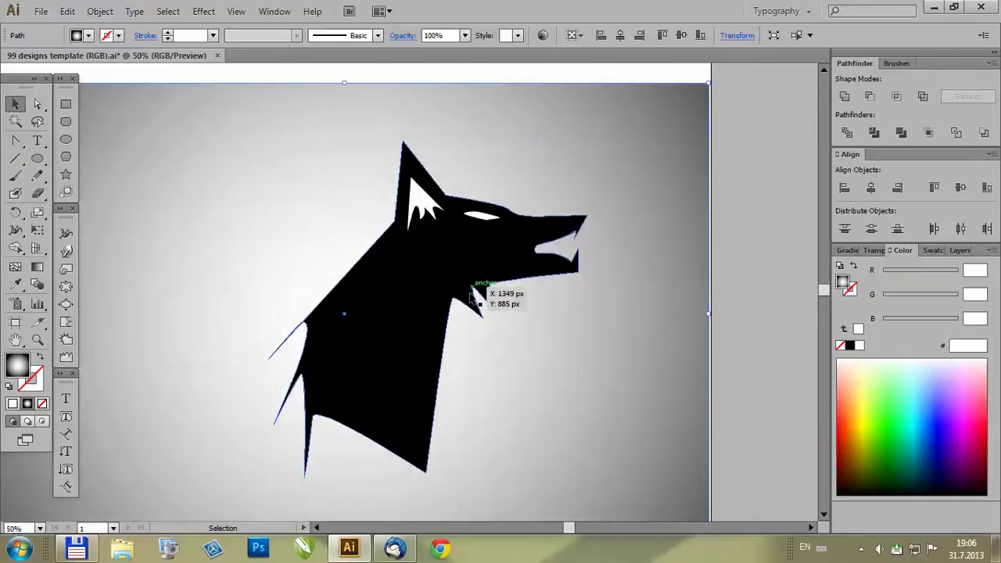
{"action": "left_click", "coordinate": [474, 305]}
Undo an accidental drag and shift the wolf silhouette slightly left.
{"action": "left_click", "coordinate": [36, 105]}
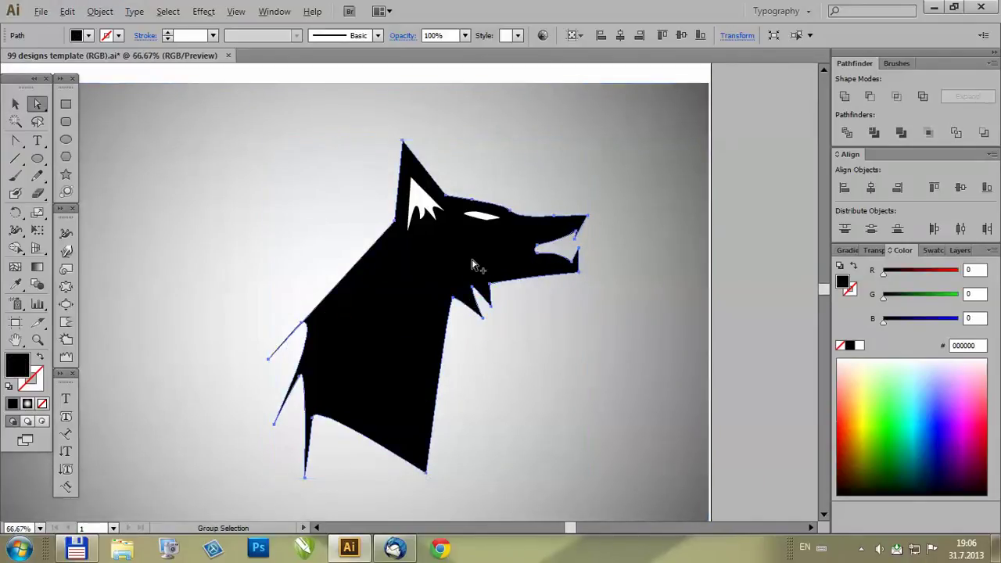
{"action": "scroll", "coordinate": [474, 262], "scroll_direction": "up", "scroll_amount": 2}
{"action": "left_click_drag", "start_coordinate": [496, 377], "coordinate": [456, 358]}
{"action": "key", "text": "ctrl+z"}
{"action": "left_click", "coordinate": [516, 344]}
{"action": "left_click_drag", "start_coordinate": [516, 344], "coordinate": [478, 329]}
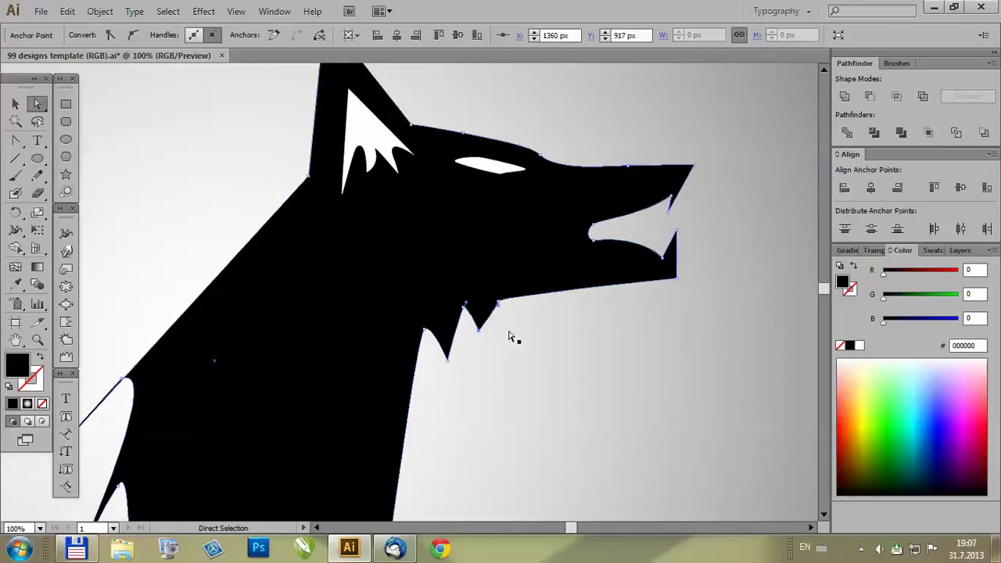
Stretch the tip of the wolf's left neck spike farther left.
{"action": "left_click", "coordinate": [14, 105]}
{"action": "key", "text": "ctrl+minus"}
{"action": "key", "text": "ctrl+minus"}
{"action": "key", "text": "ctrl+minus"}
{"action": "left_click", "coordinate": [582, 275]}
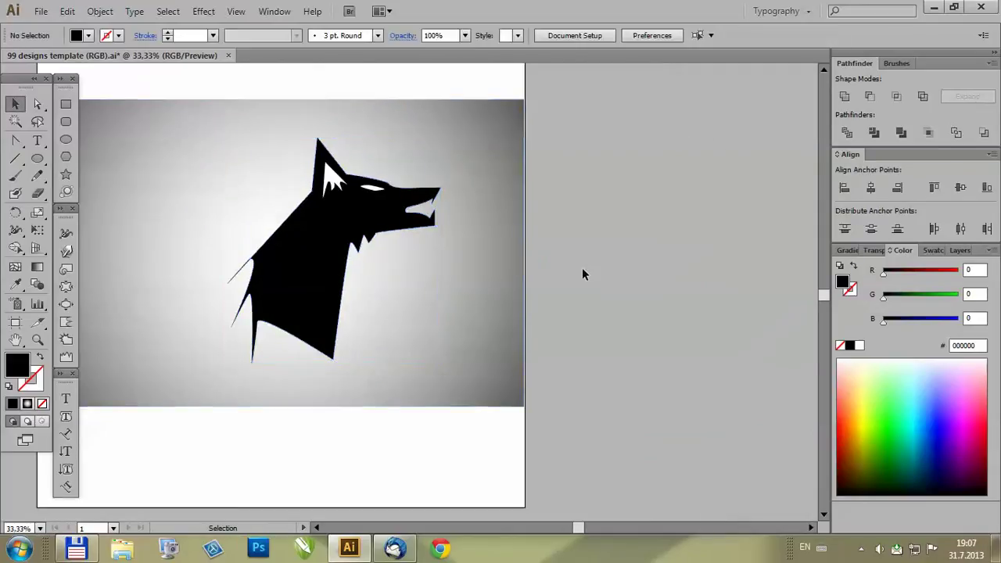
{"action": "key", "text": "ctrl+minus"}
{"action": "key", "text": "ctrl+plus"}
{"action": "key", "text": "ctrl+plus"}
{"action": "left_click", "coordinate": [449, 286]}
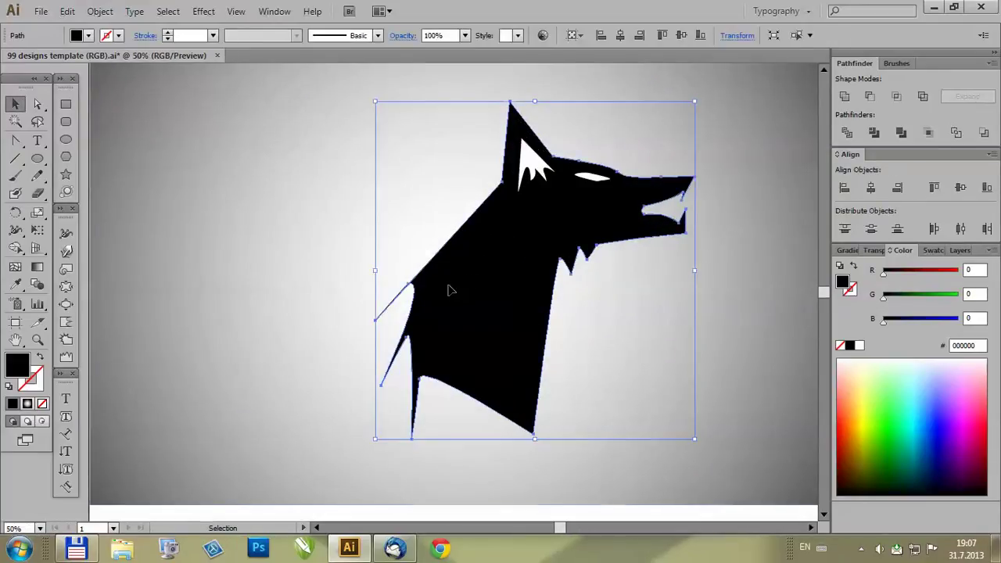
{"action": "left_click", "coordinate": [37, 104]}
{"action": "key", "text": "ctrl+plus"}
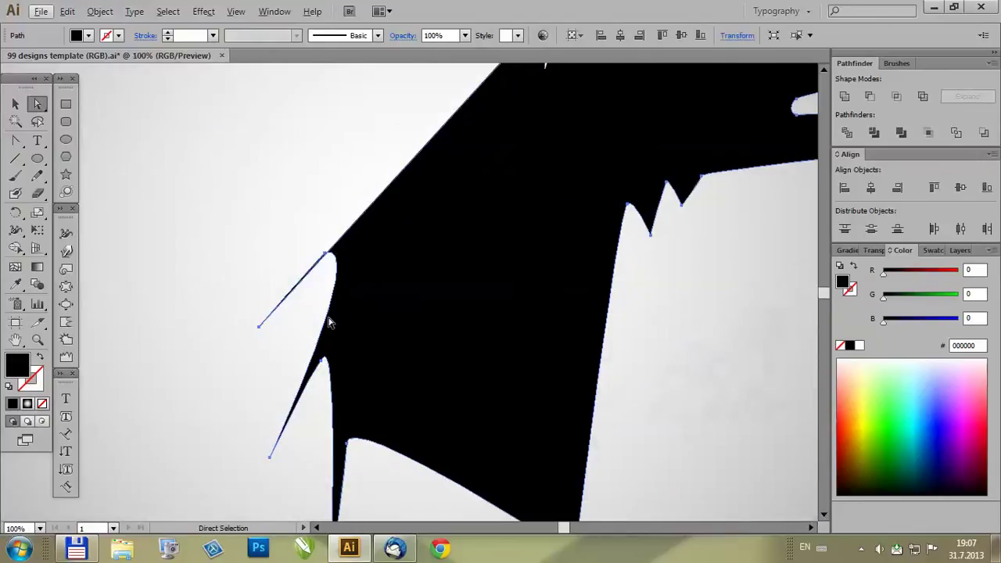
{"action": "left_click", "coordinate": [258, 327]}
{"action": "left_click_drag", "start_coordinate": [258, 327], "coordinate": [200, 329]}
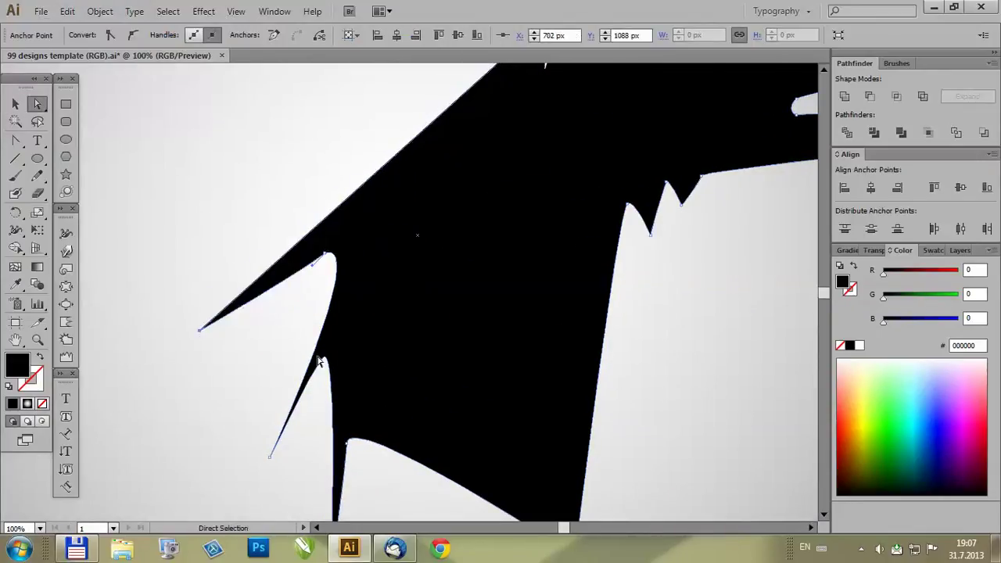
{"action": "scroll", "coordinate": [384, 258], "scroll_direction": "down", "scroll_amount": 1}
{"action": "scroll", "coordinate": [383, 259], "scroll_direction": "down", "scroll_amount": 1}
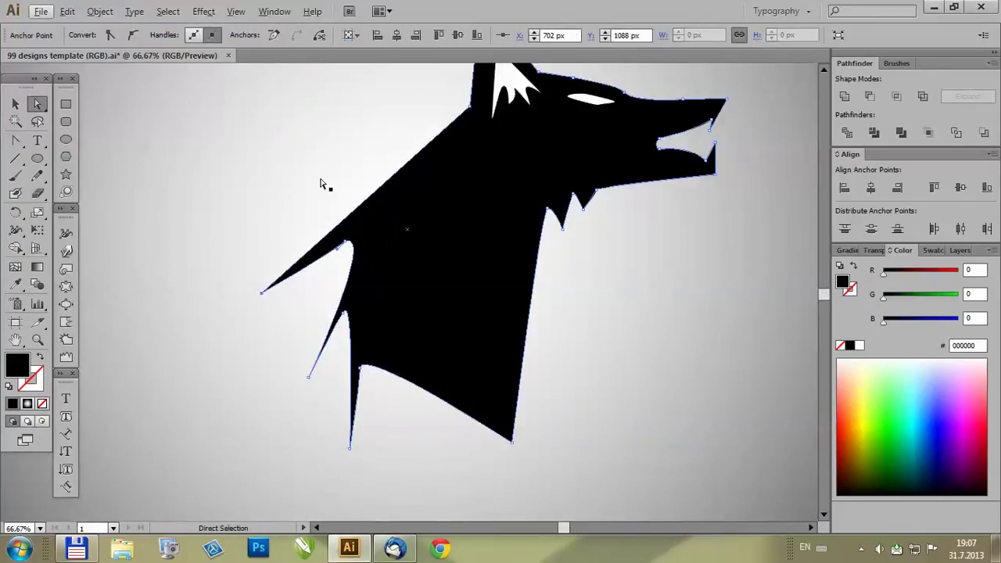
Add an anchor on the wolf's upper-left back edge and pull it left.
{"action": "left_click_drag", "start_coordinate": [16, 140], "coordinate": [86, 156]}
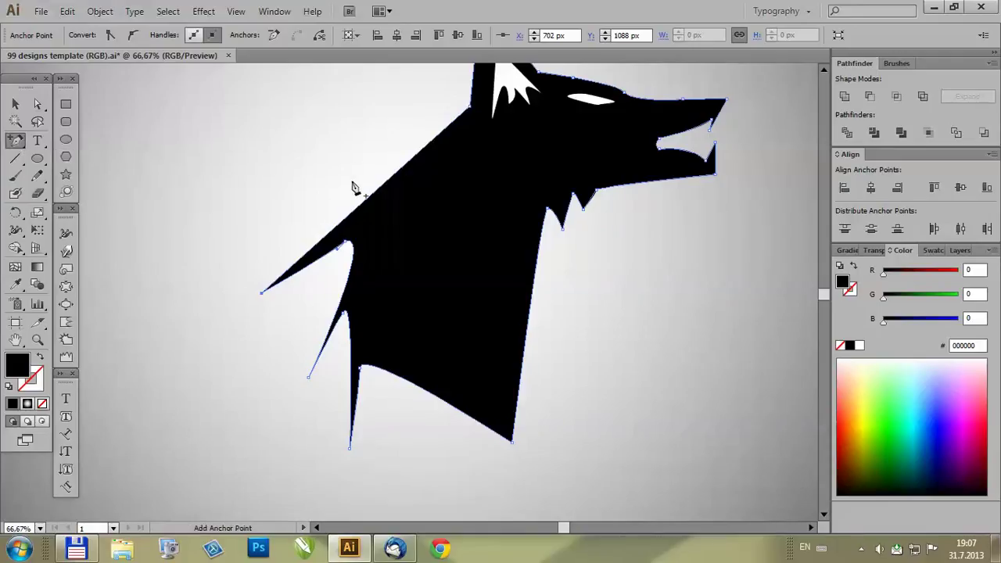
{"action": "left_click", "coordinate": [377, 190]}
{"action": "left_click", "coordinate": [42, 110]}
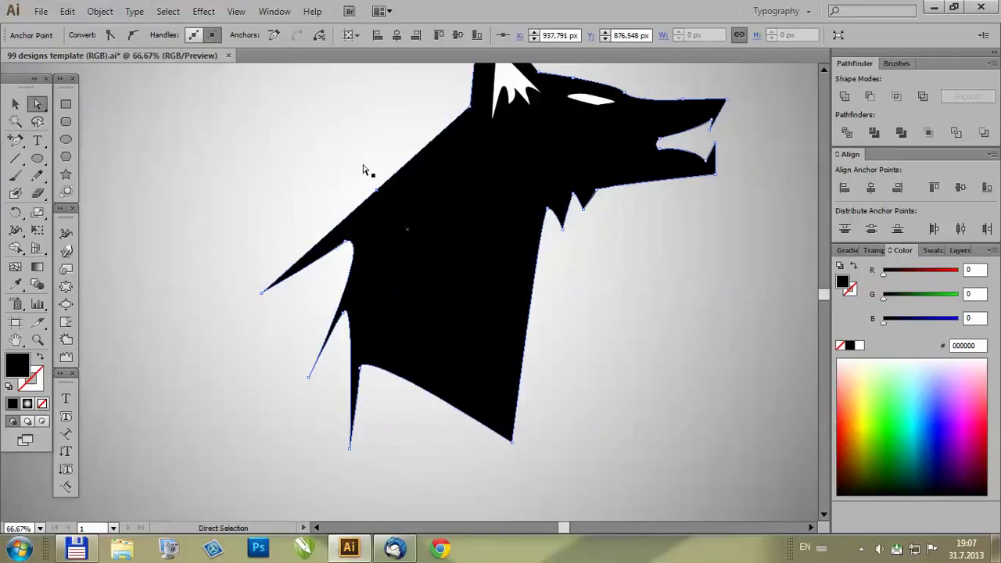
{"action": "left_click_drag", "start_coordinate": [377, 192], "coordinate": [333, 189]}
Deselect and then reselect the whole wolf shape.
{"action": "scroll", "coordinate": [387, 225], "scroll_direction": "down", "scroll_amount": 2}
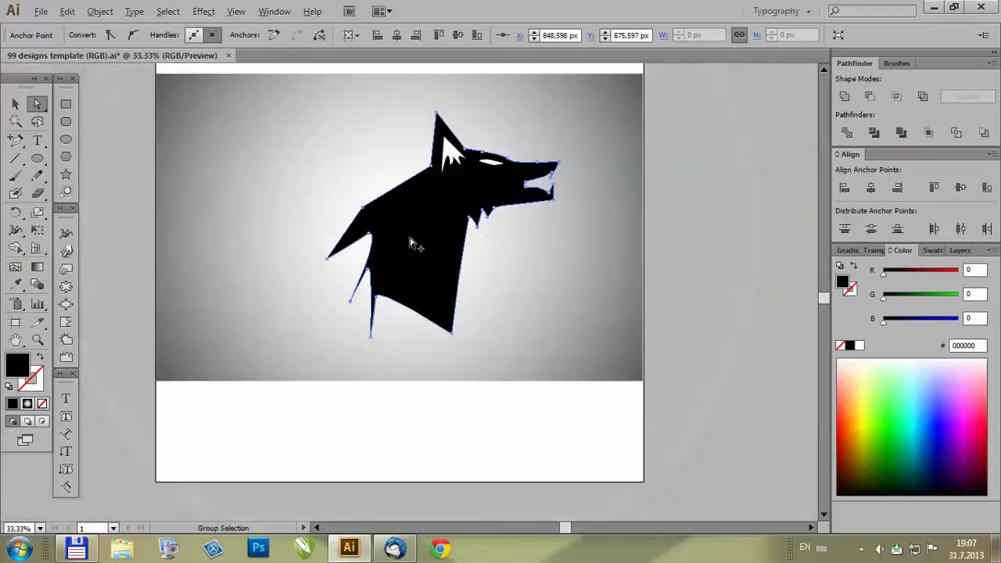
{"action": "left_click", "coordinate": [410, 239]}
{"action": "left_click", "coordinate": [15, 103]}
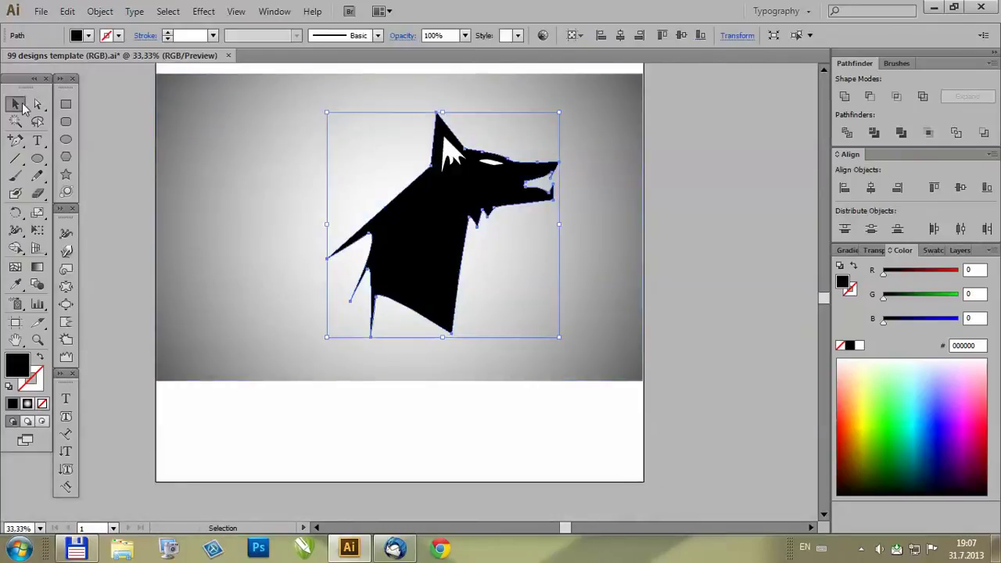
{"action": "left_click", "coordinate": [655, 265]}
{"action": "scroll", "coordinate": [481, 217], "scroll_direction": "up", "scroll_amount": 2}
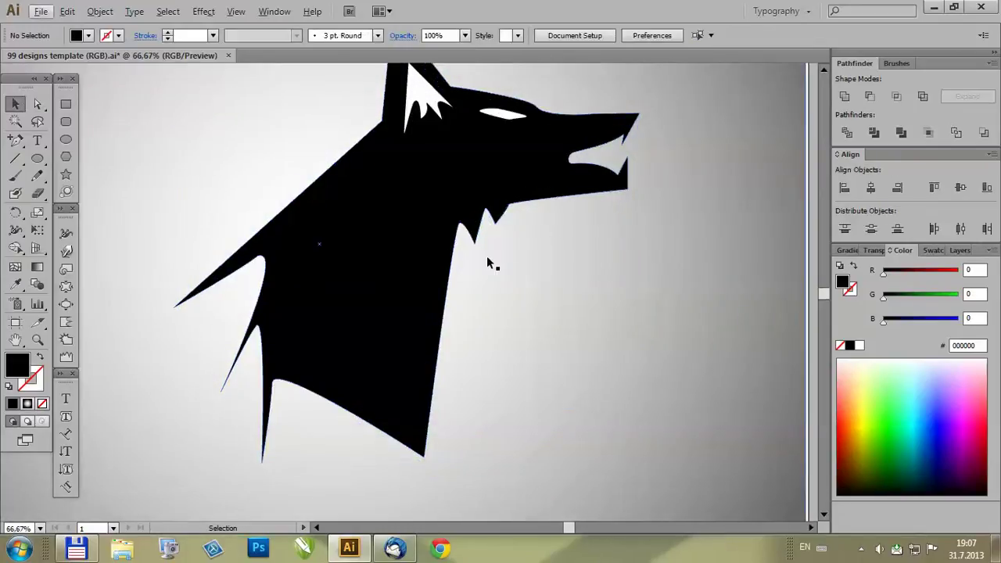
{"action": "scroll", "coordinate": [486, 258], "scroll_direction": "down", "scroll_amount": 3}
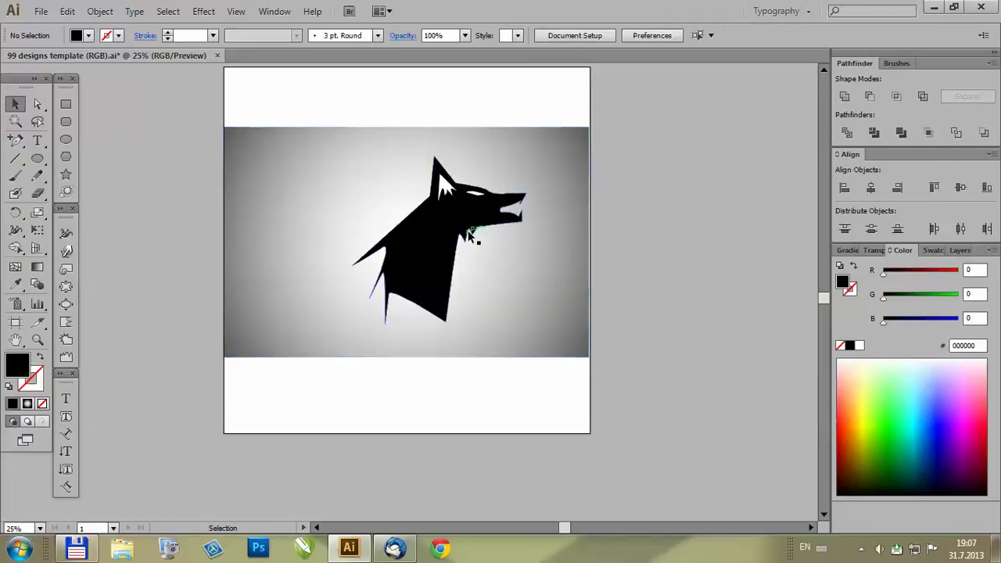
{"action": "scroll", "coordinate": [438, 245], "scroll_direction": "up", "scroll_amount": 2}
{"action": "left_click", "coordinate": [420, 274]}
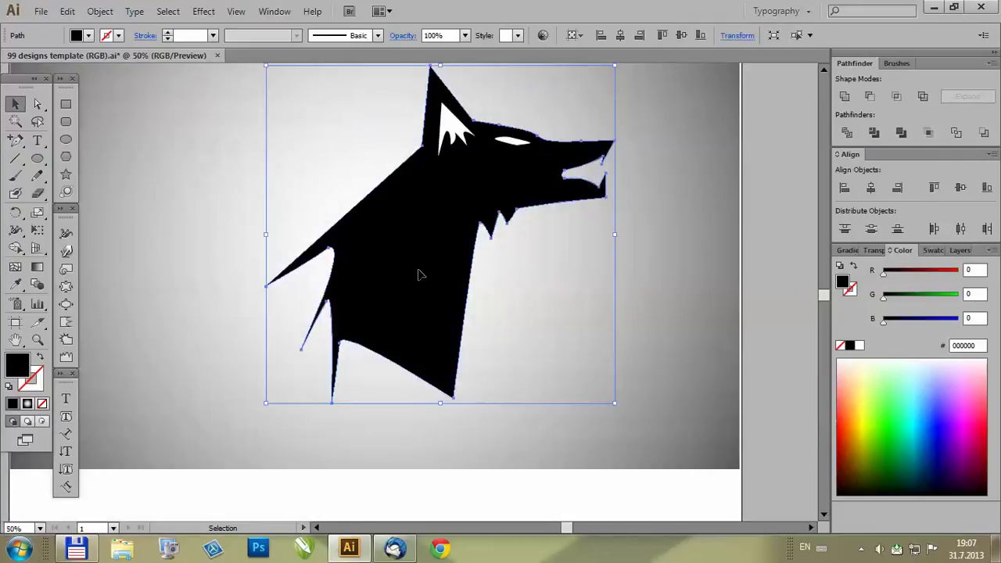
Apply a radial gradient fill to the wolf with its midpoint shifted left.
{"action": "left_click", "coordinate": [36, 268]}
{"action": "key", "text": "period"}
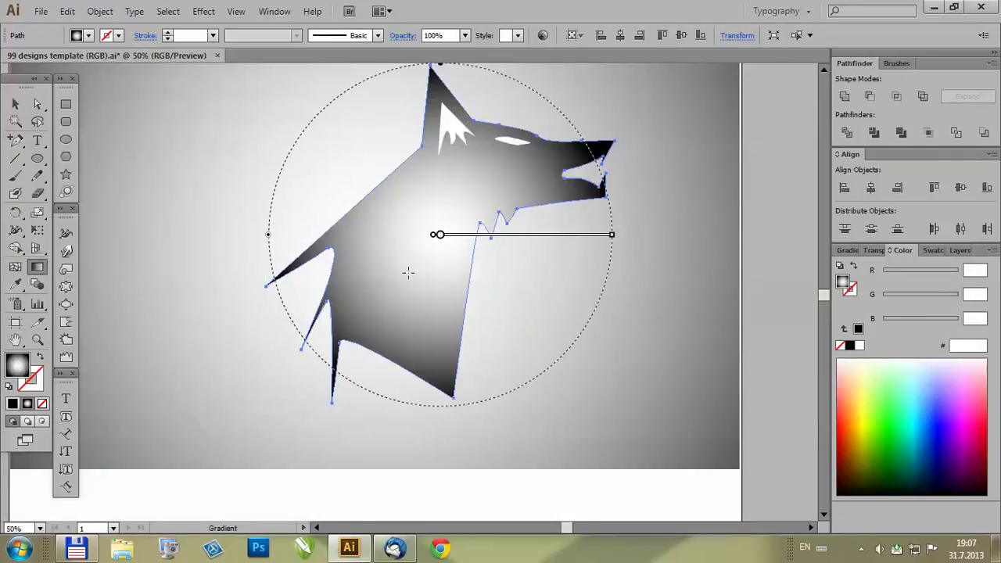
{"action": "left_click", "coordinate": [845, 250]}
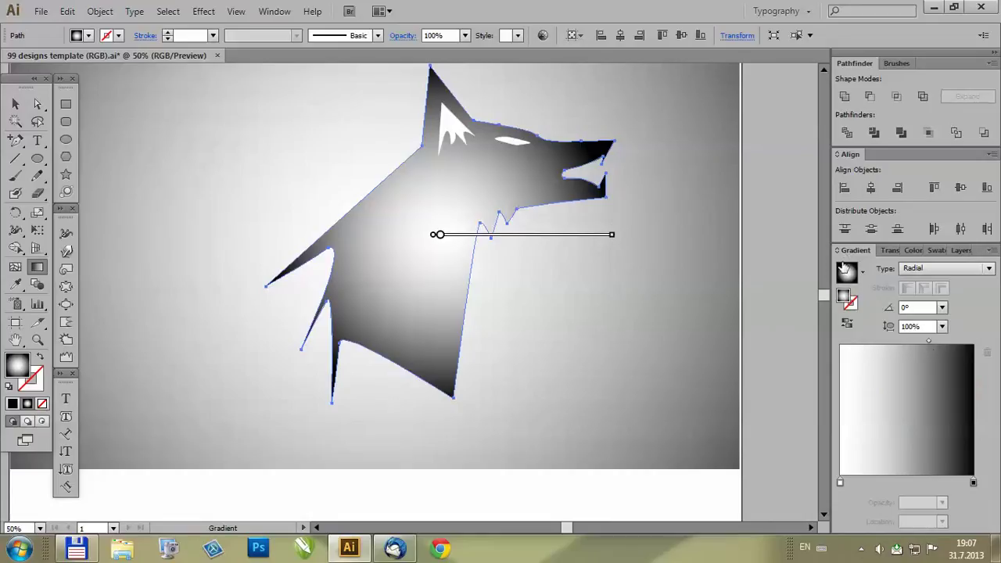
{"action": "left_click_drag", "start_coordinate": [936, 346], "coordinate": [860, 345]}
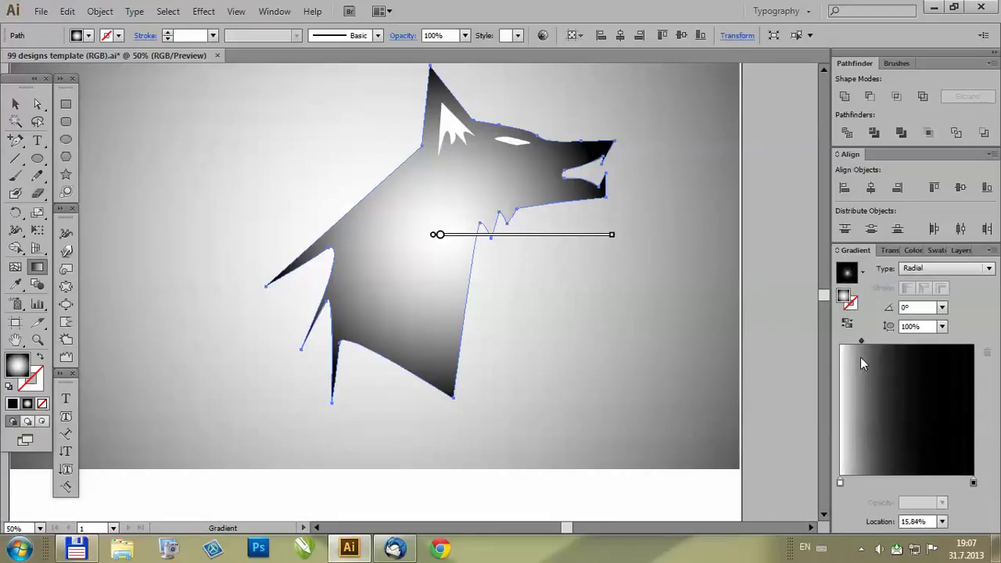
{"action": "left_click", "coordinate": [942, 269]}
{"action": "left_click", "coordinate": [923, 300]}
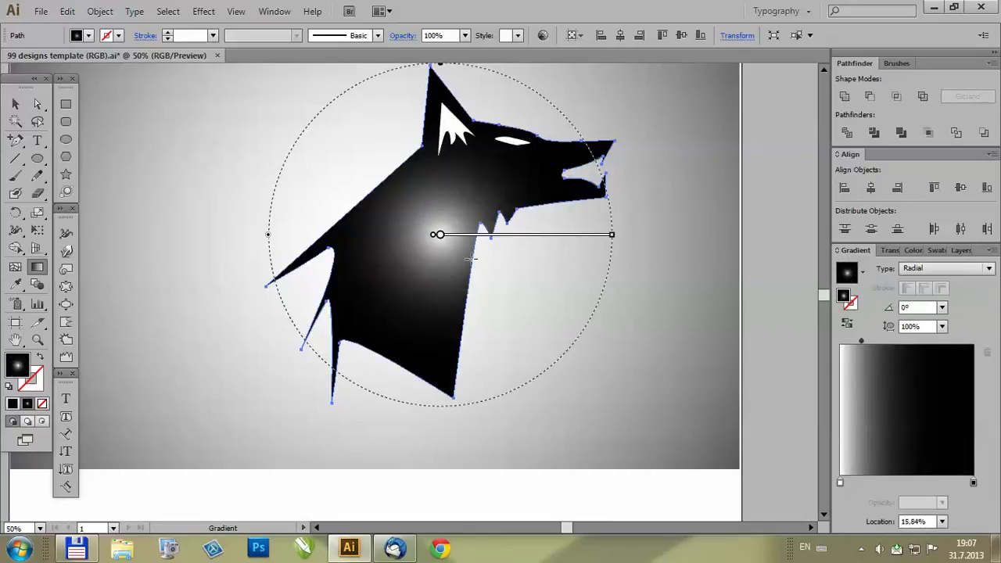
Drag the gradient vector so the white glow sits on the wolf's lower chest.
{"action": "left_click_drag", "start_coordinate": [560, 296], "coordinate": [405, 215]}
{"action": "left_click_drag", "start_coordinate": [367, 187], "coordinate": [550, 326]}
{"action": "left_click_drag", "start_coordinate": [342, 187], "coordinate": [598, 362]}
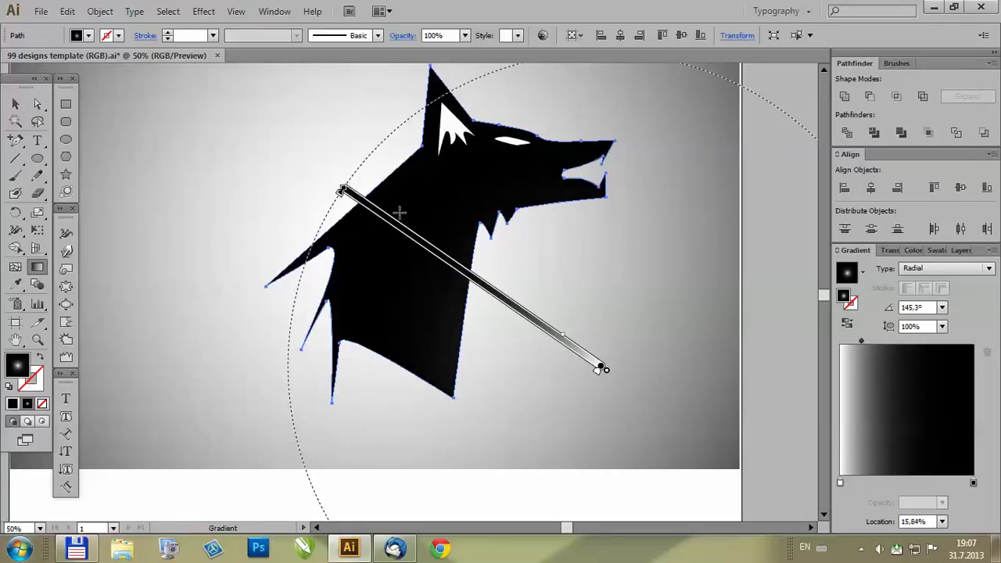
{"action": "left_click_drag", "start_coordinate": [399, 212], "coordinate": [537, 332]}
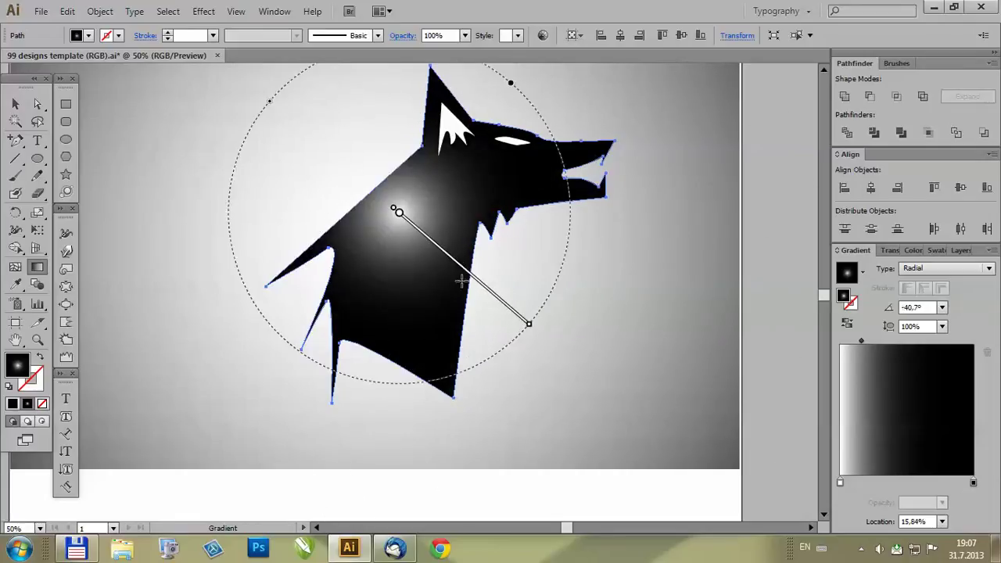
{"action": "left_click_drag", "start_coordinate": [458, 279], "coordinate": [588, 379]}
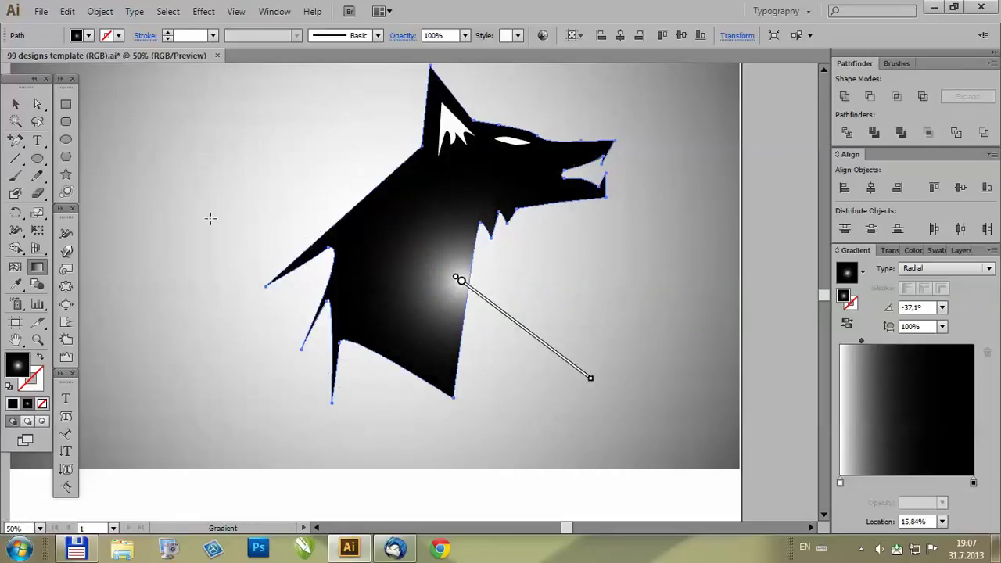
{"action": "left_click", "coordinate": [15, 105]}
Fill the inner-ear spikes with red FF0202 and save it as a new swatch.
{"action": "left_click", "coordinate": [94, 123]}
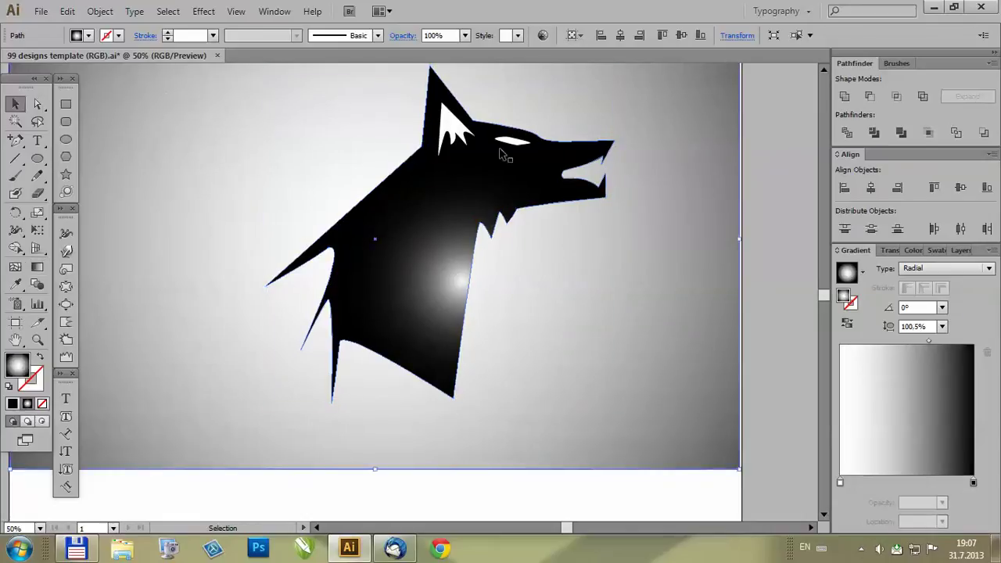
{"action": "left_click", "coordinate": [452, 122]}
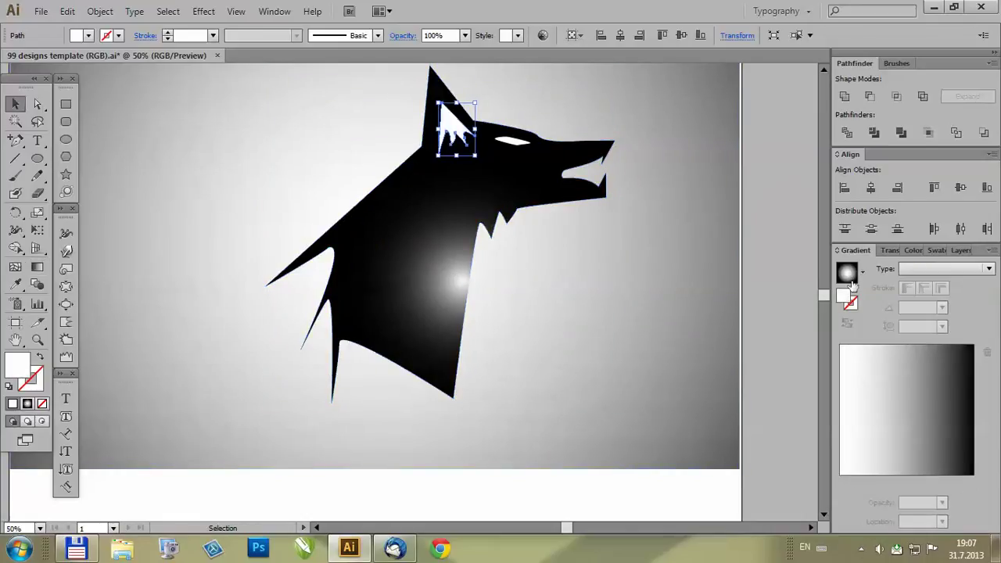
{"action": "left_click", "coordinate": [911, 250]}
{"action": "left_click_drag", "start_coordinate": [860, 398], "coordinate": [843, 469]}
{"action": "mouse_move", "coordinate": [854, 428]}
{"action": "left_mouse_down"}
{"action": "mouse_move", "coordinate": [842, 440]}
{"action": "mouse_move", "coordinate": [835, 425]}
{"action": "left_mouse_up"}
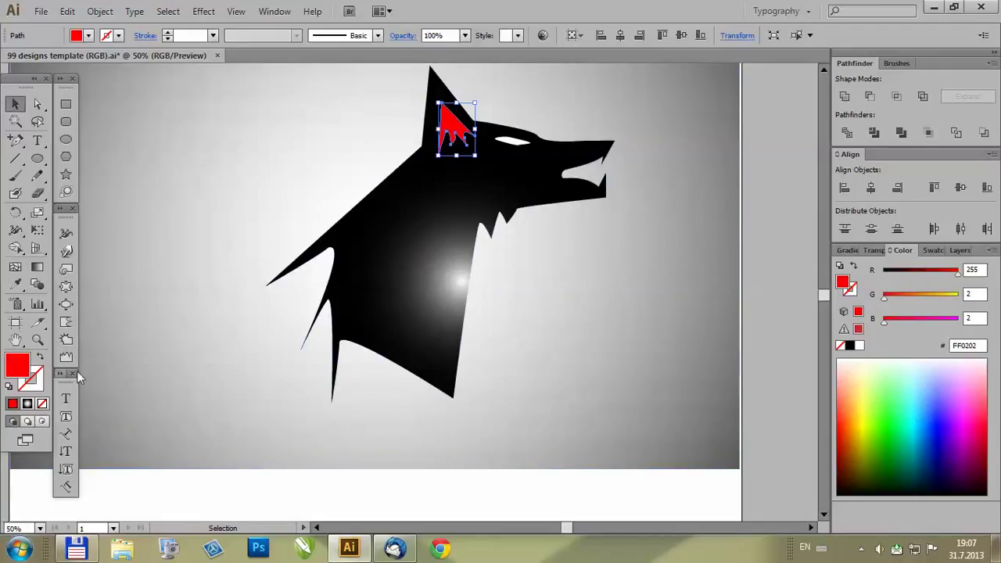
{"action": "left_click", "coordinate": [924, 251]}
{"action": "left_click_drag", "start_coordinate": [26, 374], "coordinate": [891, 305]}
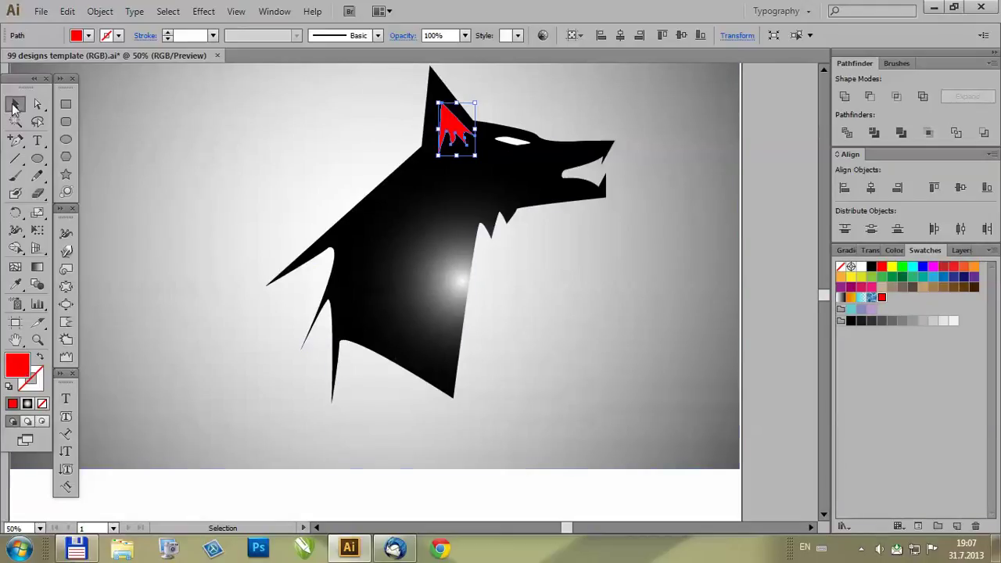
Fill the eye with the saved red swatch.
{"action": "left_click", "coordinate": [512, 141]}
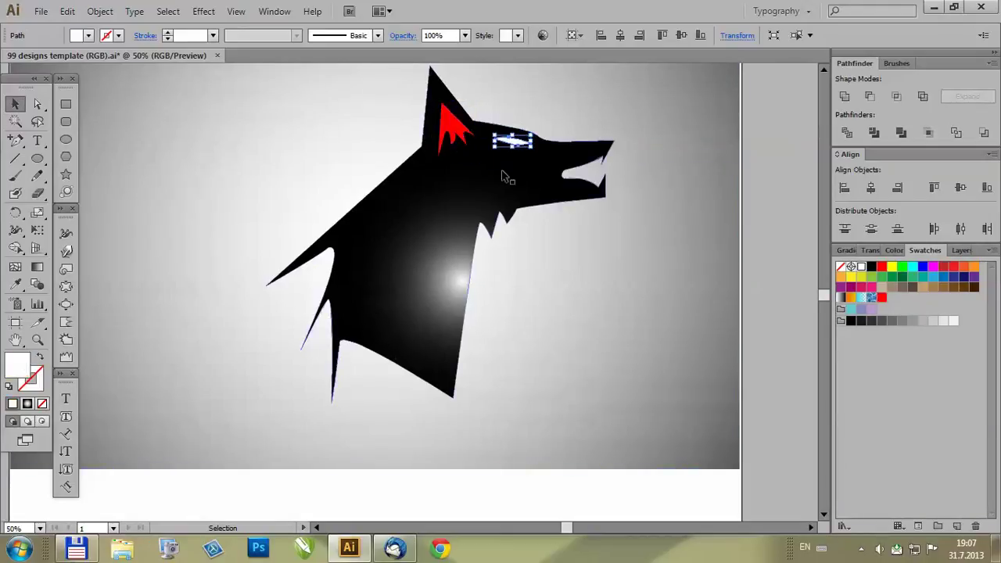
{"action": "left_click", "coordinate": [882, 297]}
{"action": "left_click", "coordinate": [571, 109]}
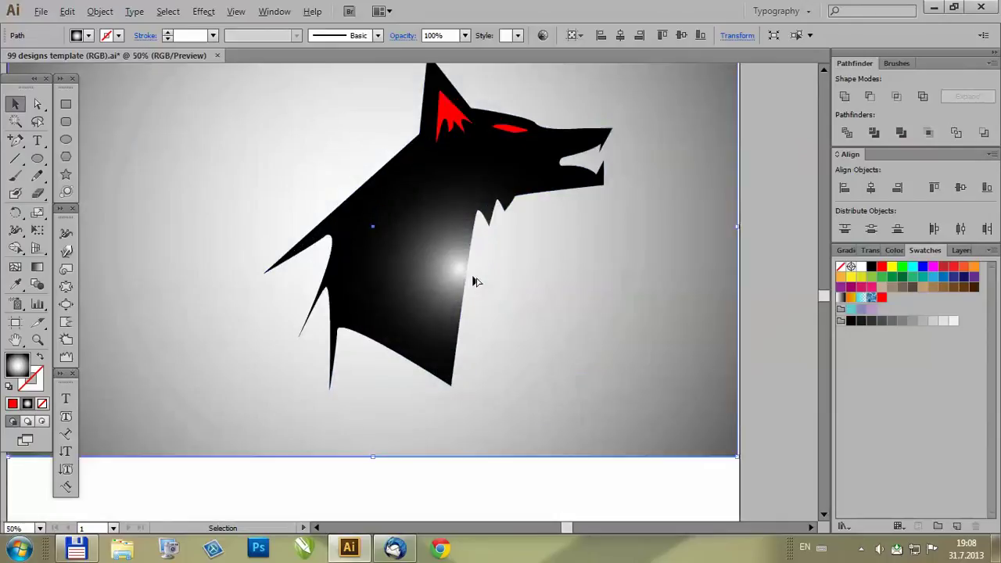
Redraw the wolf's radial gradient larger and shift its highlight lower onto the chest and body.
{"action": "left_click", "coordinate": [424, 252]}
{"action": "left_click", "coordinate": [37, 266]}
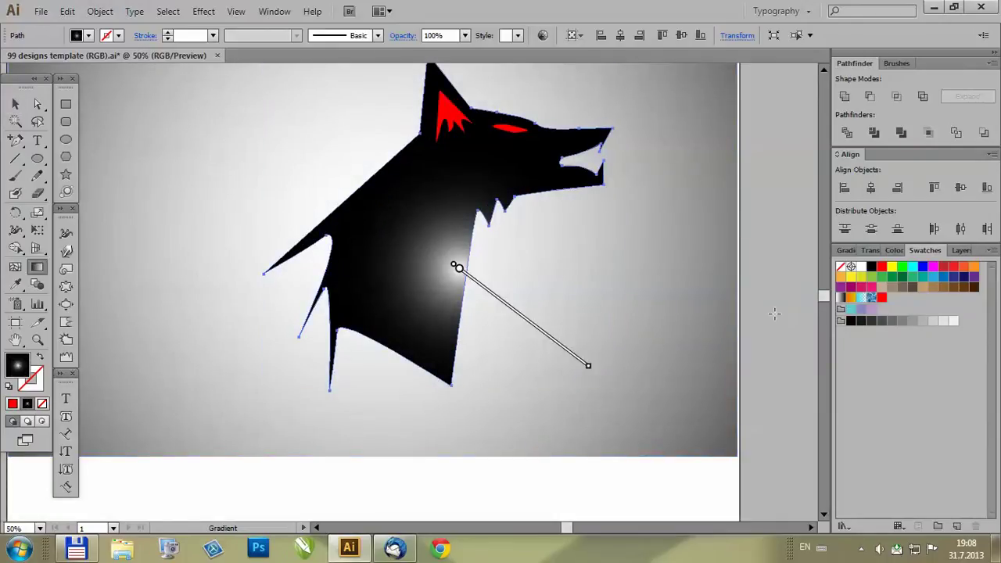
{"action": "left_click_drag", "start_coordinate": [588, 365], "coordinate": [619, 387]}
{"action": "mouse_move", "coordinate": [452, 266]}
{"action": "left_mouse_down"}
{"action": "mouse_move", "coordinate": [306, 157]}
{"action": "mouse_move", "coordinate": [312, 166]}
{"action": "left_mouse_up"}
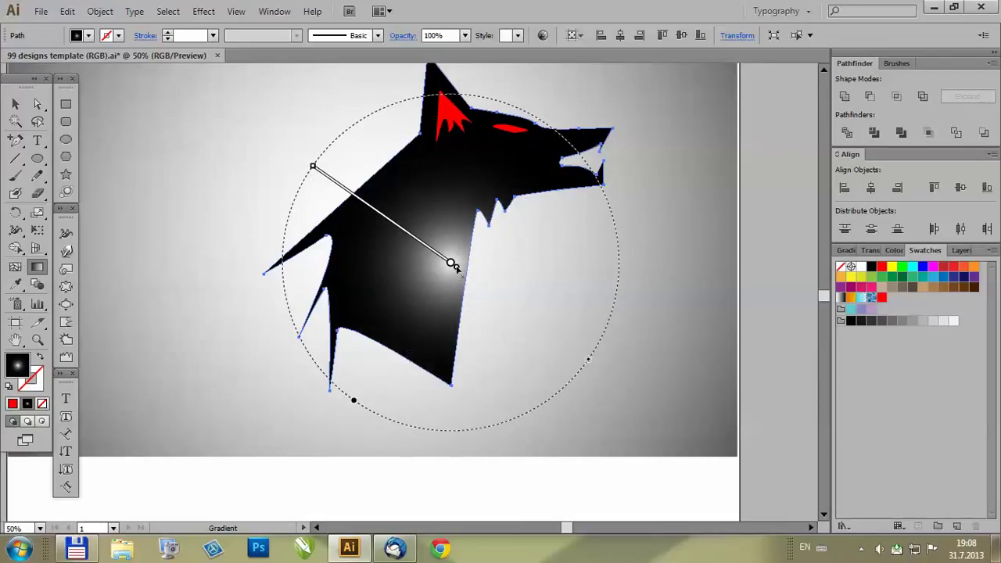
{"action": "mouse_move", "coordinate": [453, 265]}
{"action": "left_mouse_down"}
{"action": "mouse_move", "coordinate": [549, 337]}
{"action": "mouse_move", "coordinate": [496, 309]}
{"action": "left_mouse_up"}
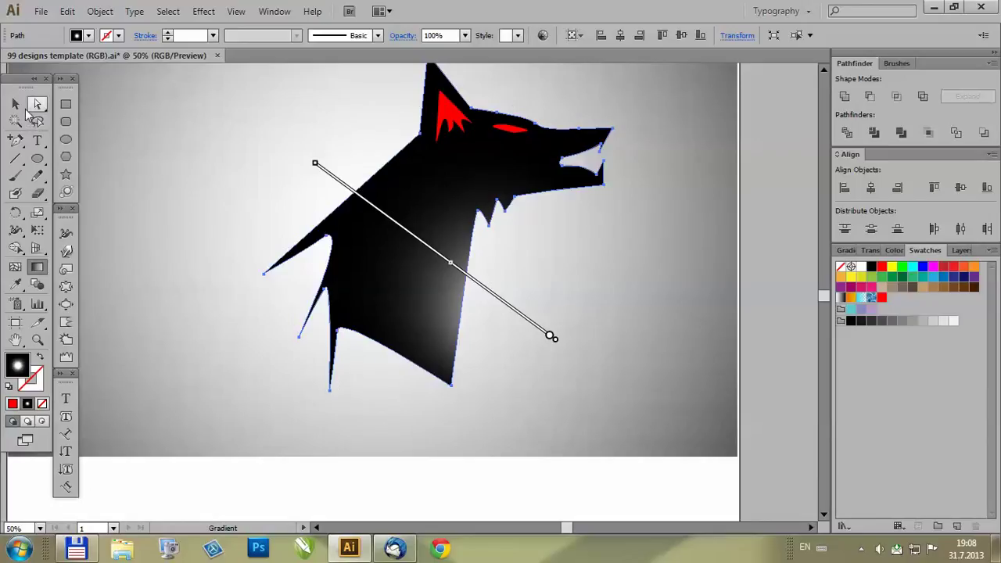
Deselect the artwork and zoom out to view the whole wolf.
{"action": "left_click", "coordinate": [15, 104]}
{"action": "key", "text": "ctrl+shift+a"}
{"action": "key", "text": "ctrl+minus"}
{"action": "key", "text": "ctrl+minus"}
{"action": "key", "text": "ctrl+minus"}
{"action": "key", "text": "ctrl+plus"}
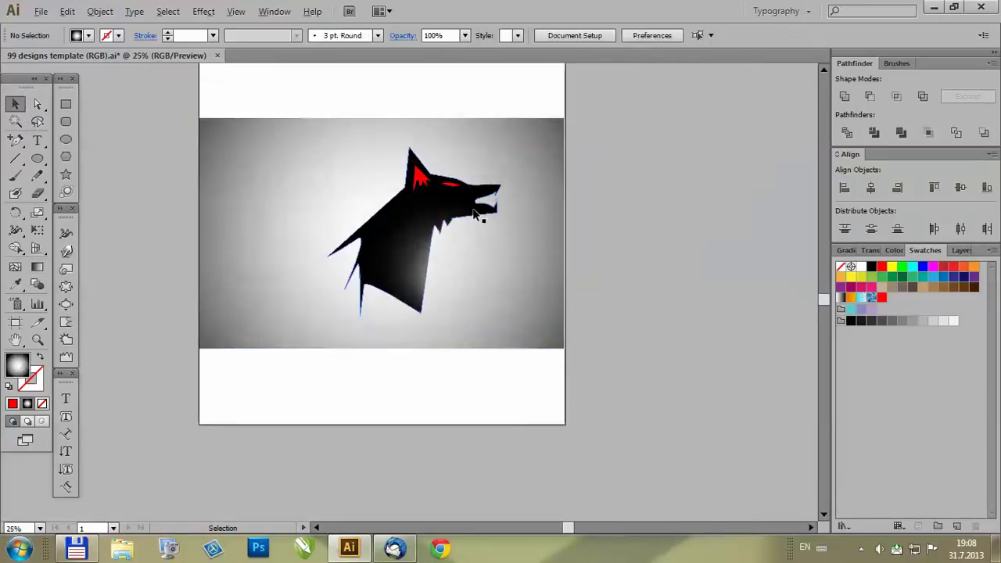
{"action": "key", "text": "ctrl+plus"}
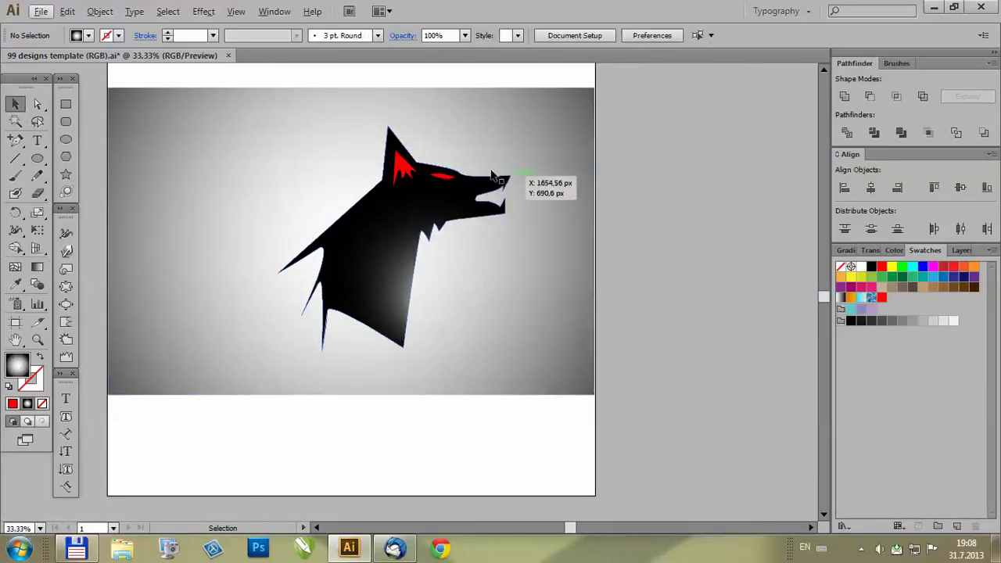
{"action": "scroll", "coordinate": [426, 183], "scroll_direction": "up", "scroll_amount": 2}
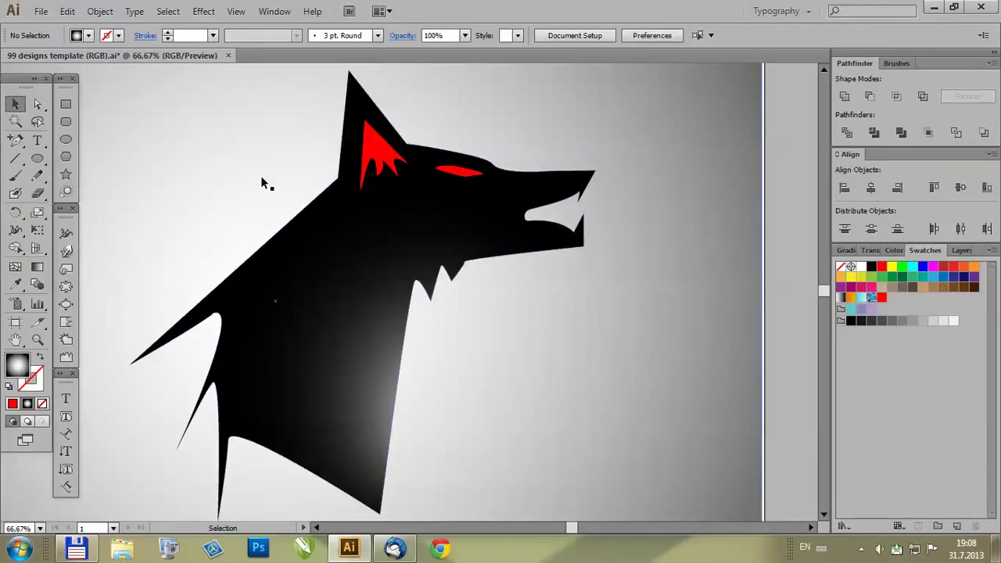
{"action": "scroll", "coordinate": [462, 202], "scroll_direction": "down", "scroll_amount": 1}
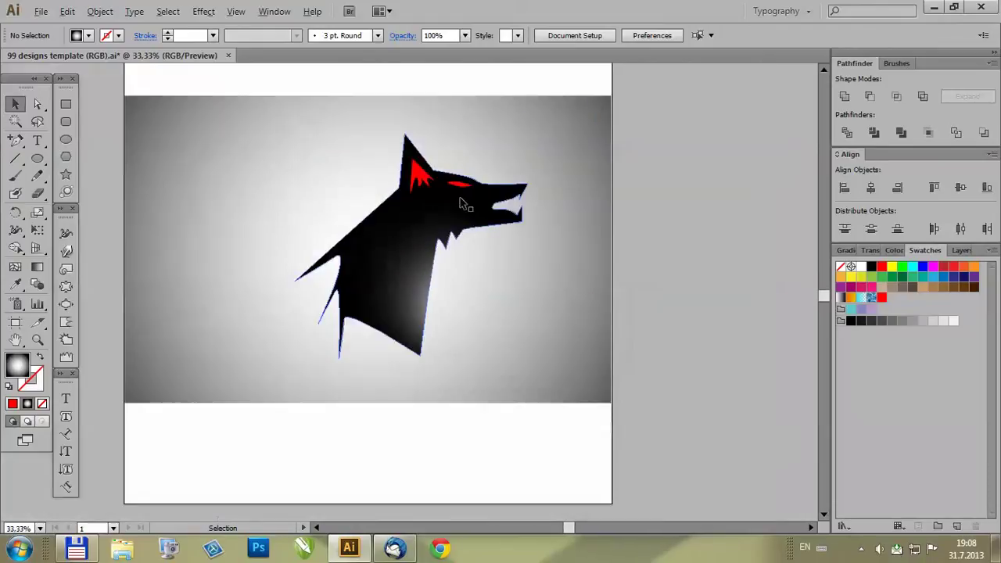